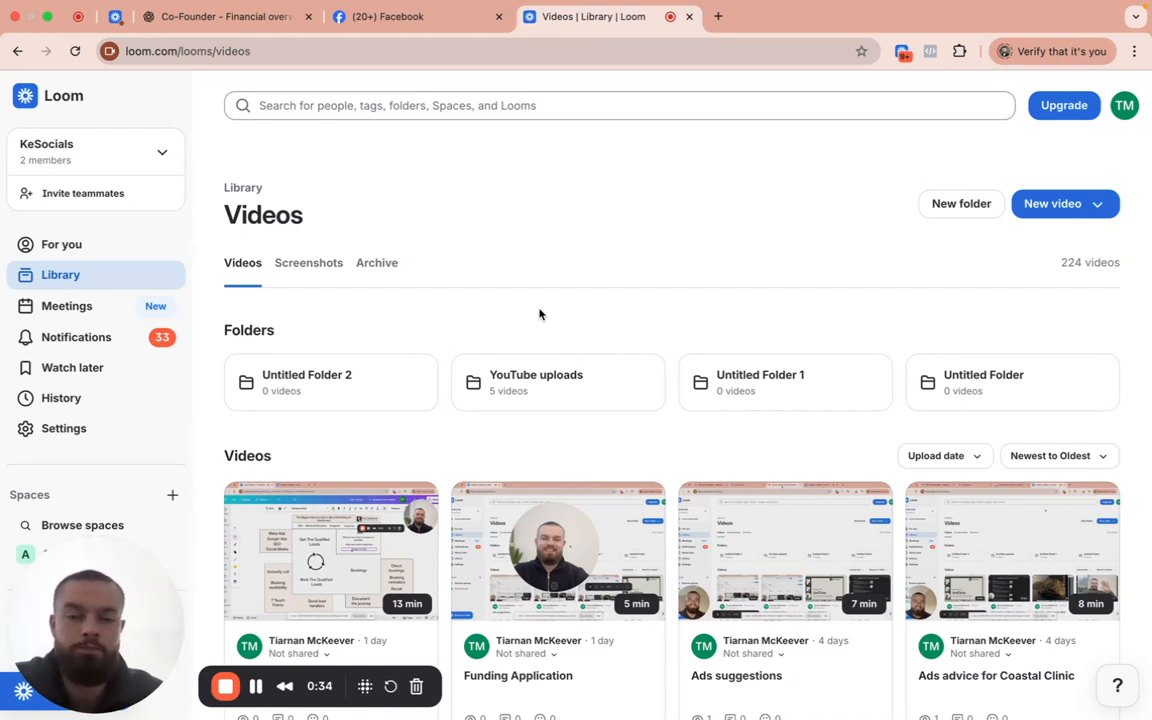
Switch to the open Facebook page and open Ads Manager
left_click(388, 26)
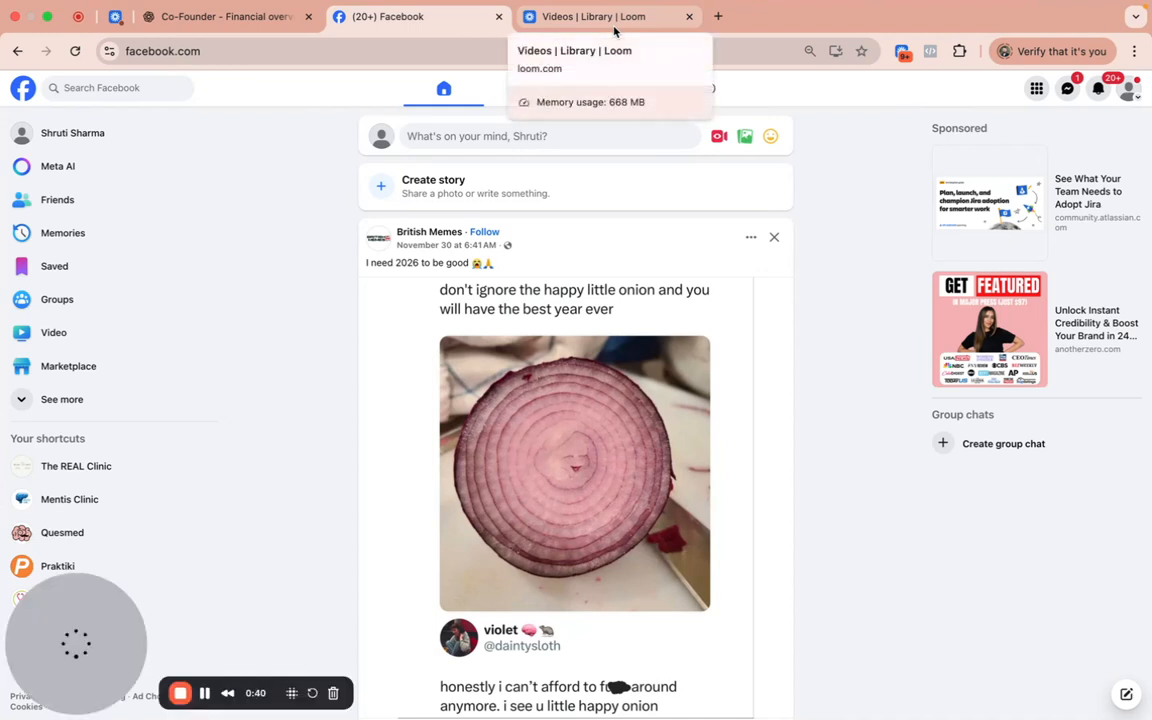
left_click(62, 402)
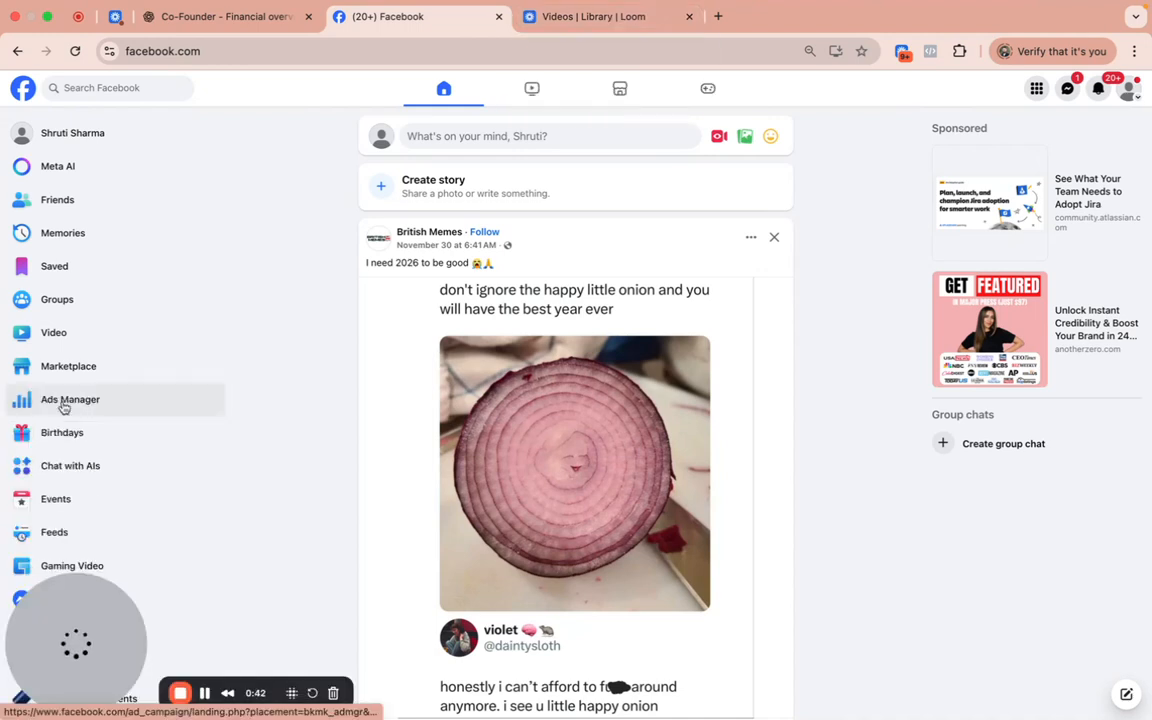
scroll(85, 414, "down", 1)
left_click(105, 375)
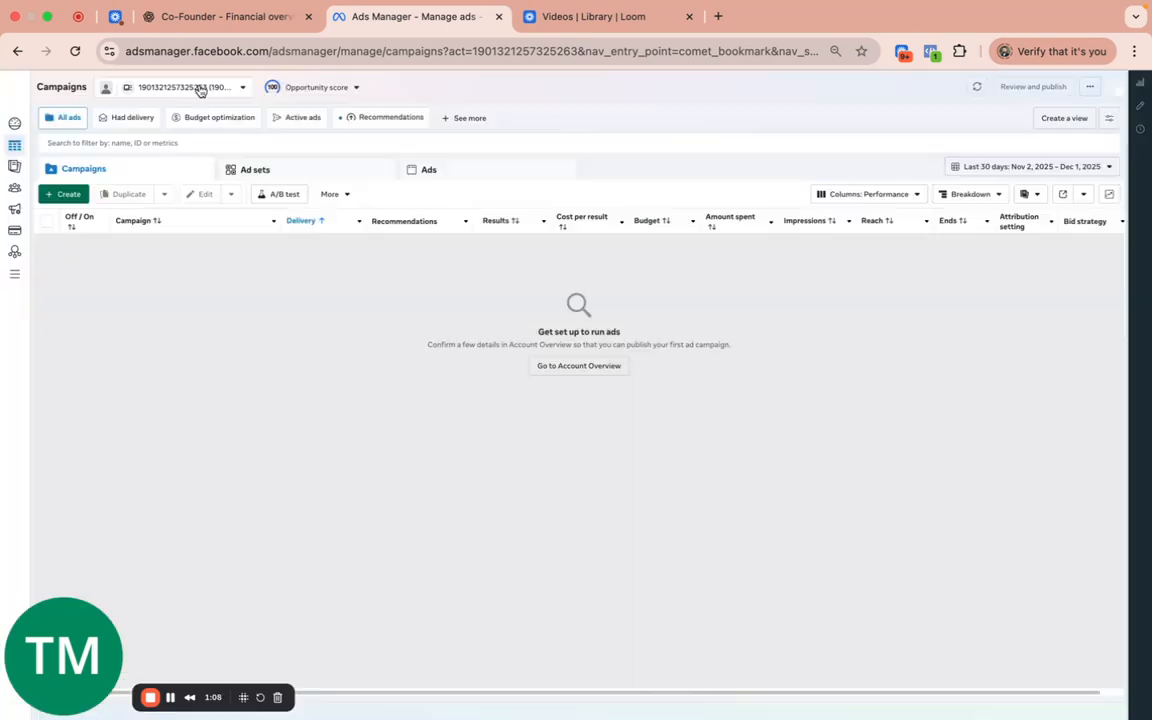
Switch to the ad account named after an individual, last among the KeCatalyst business portfolio's accounts
left_click(200, 88)
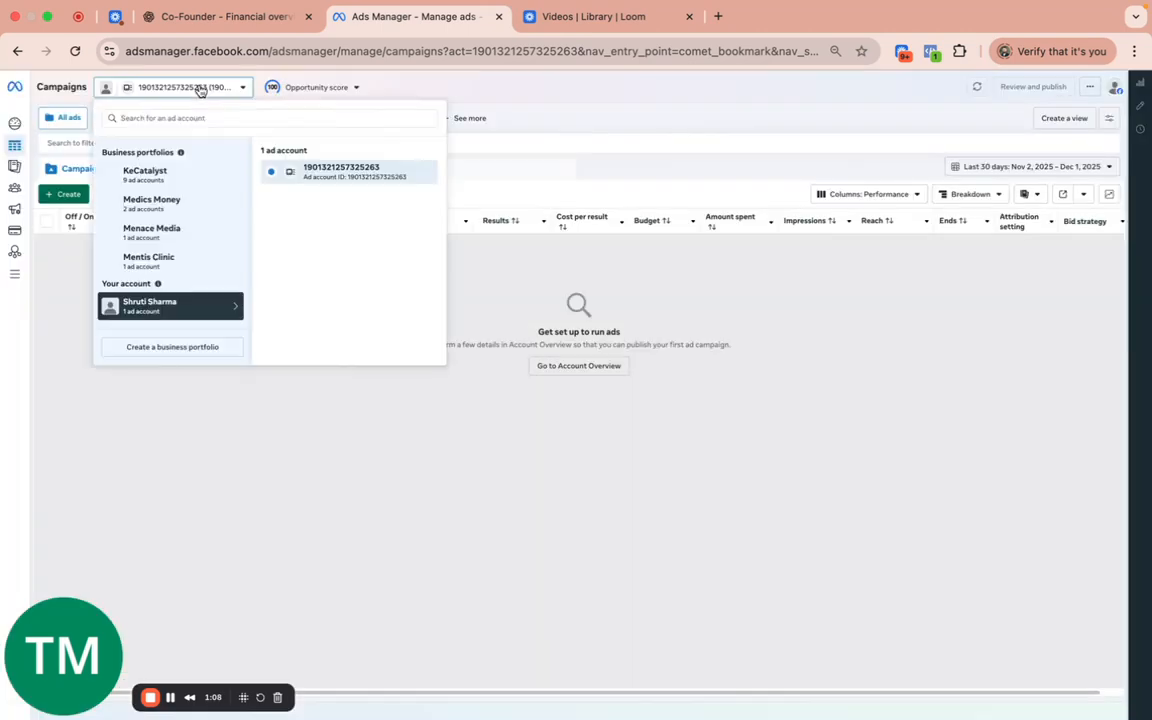
left_click(168, 176)
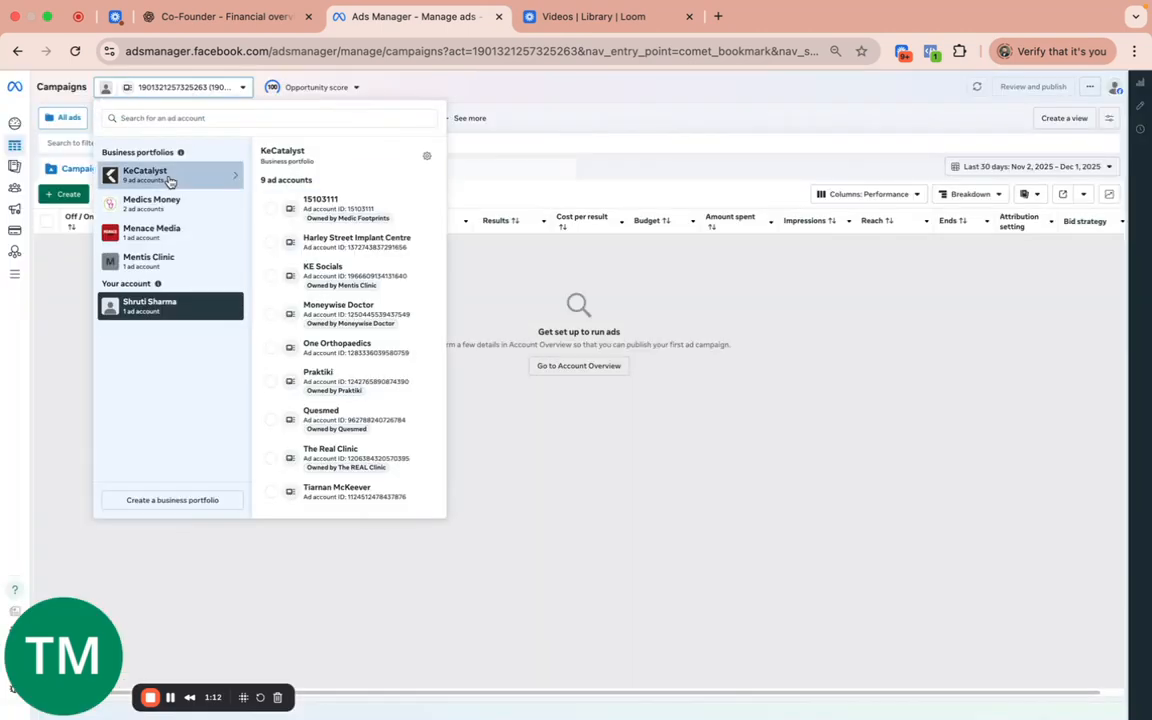
left_click(320, 490)
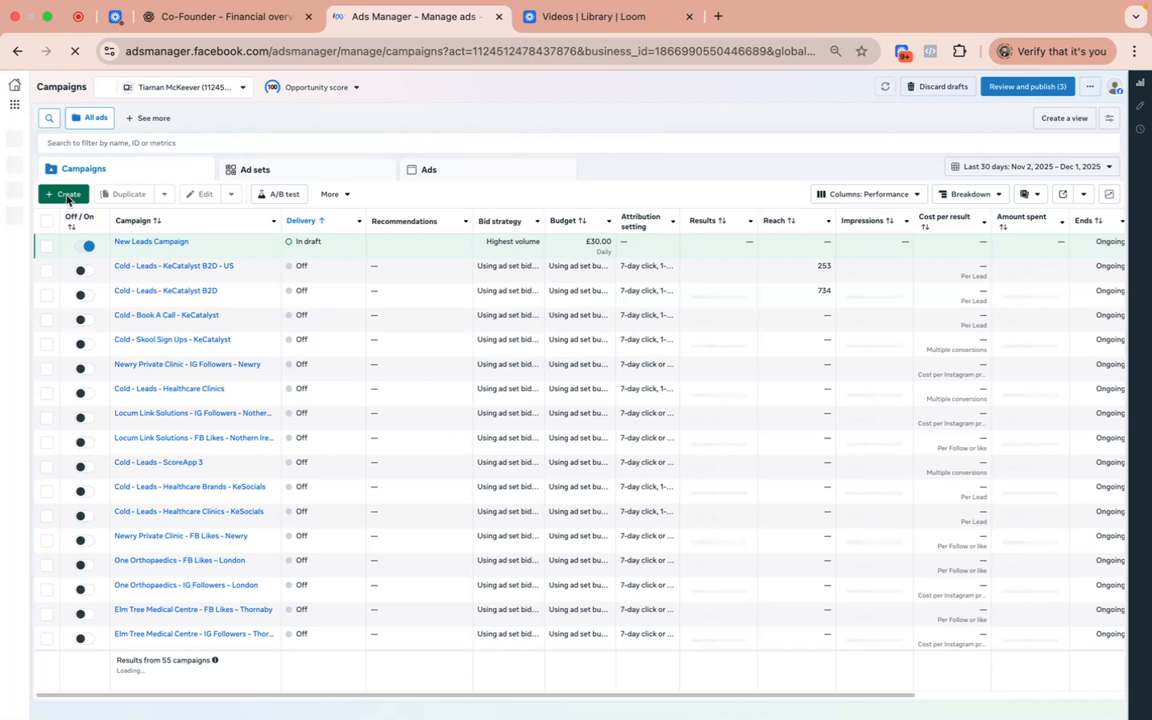
Create a new campaign with the Leads objective, dismissing the Meta Marketing Pro offer
left_click(68, 196)
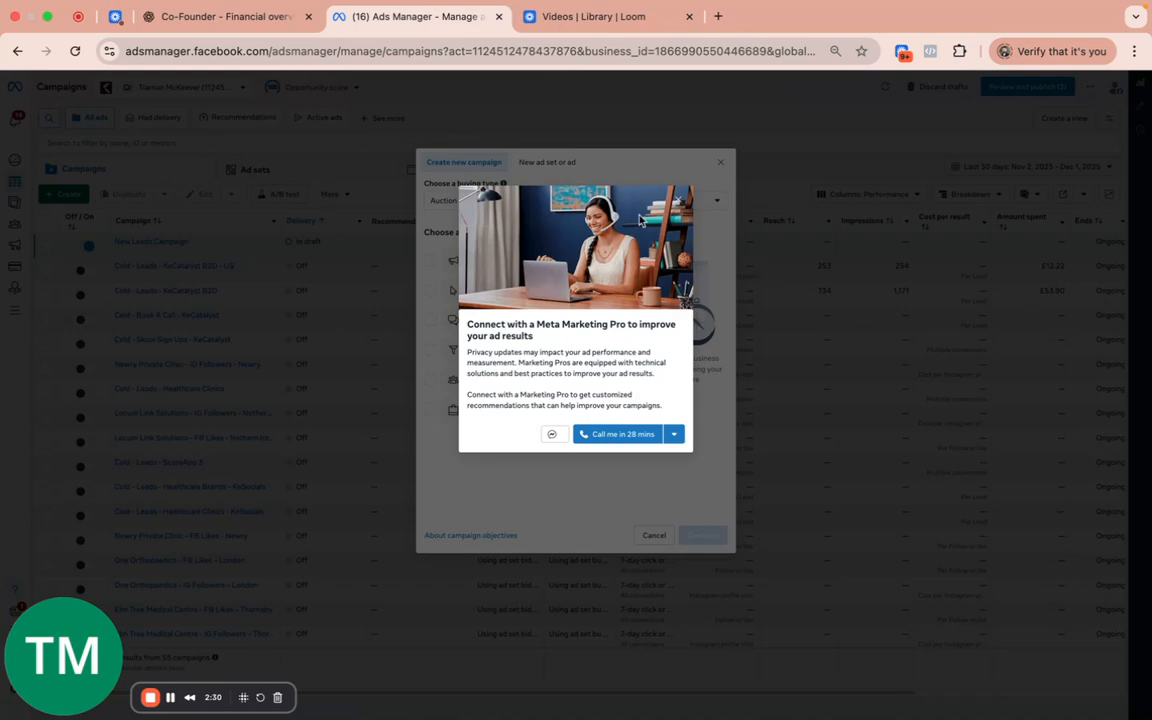
left_click(678, 202)
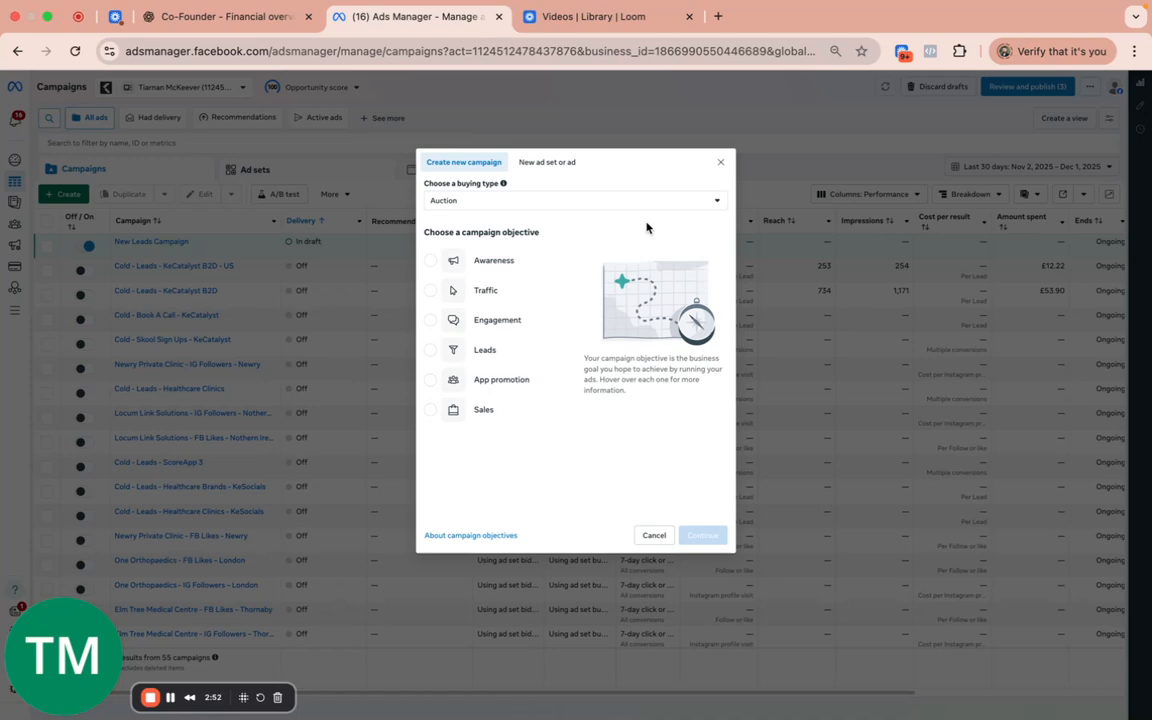
mouse_move(491, 265)
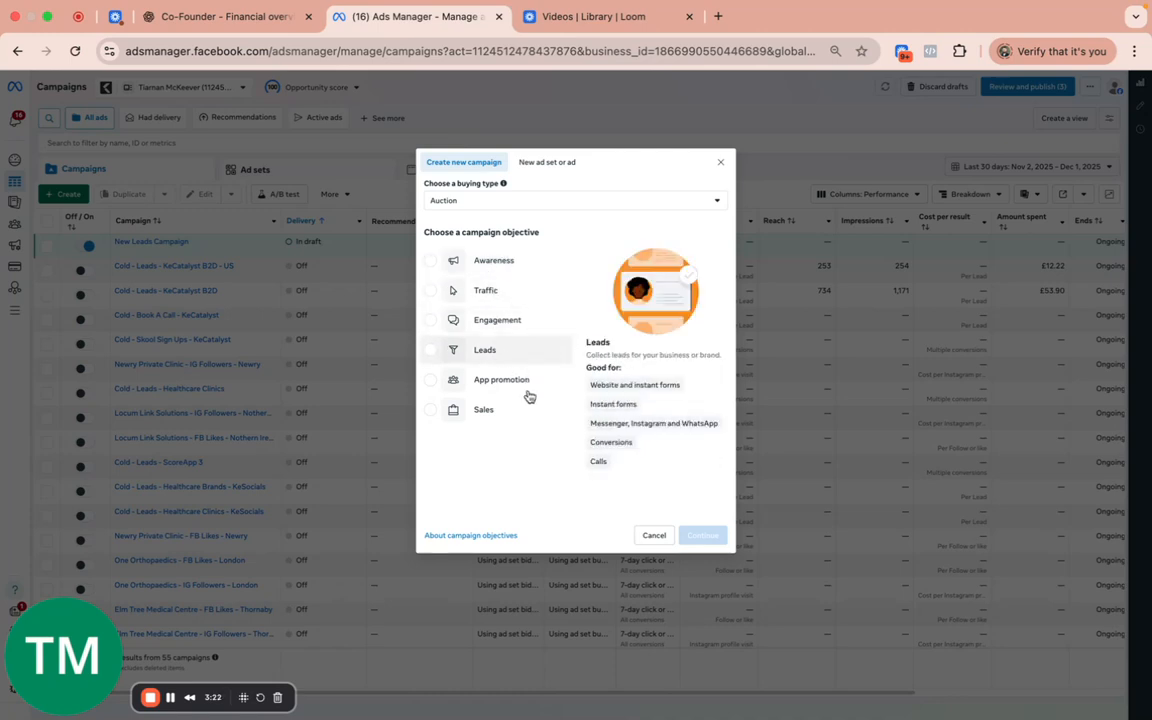
left_click(487, 351)
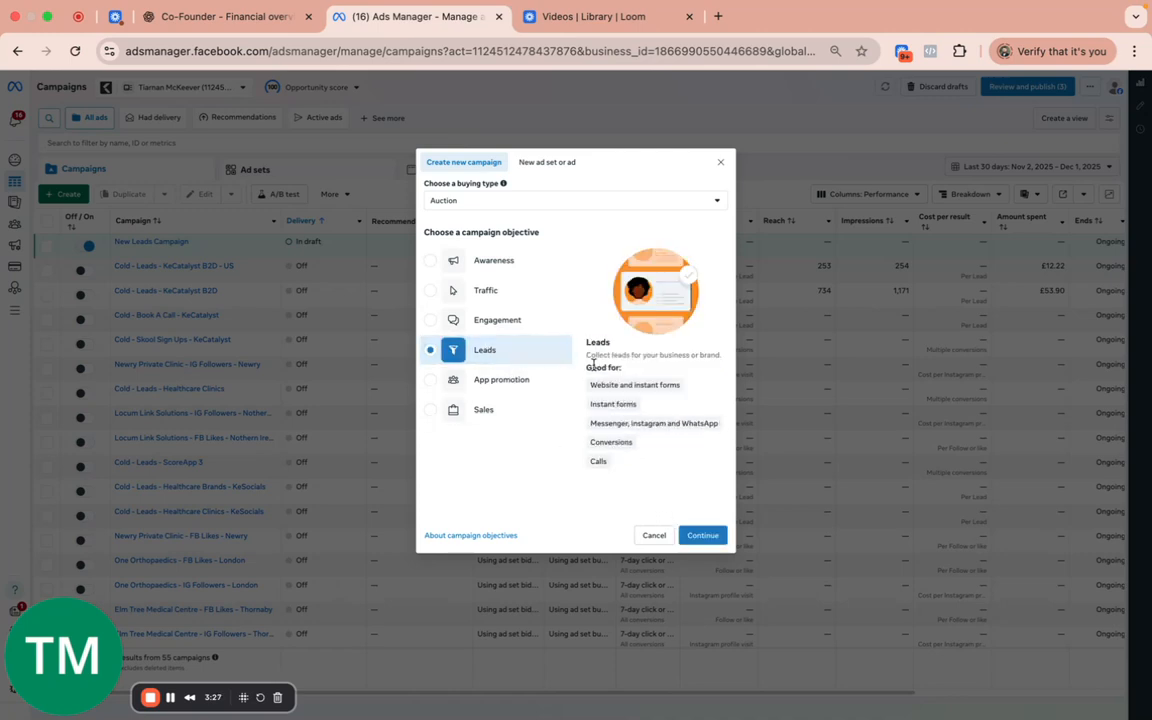
mouse_move(594, 393)
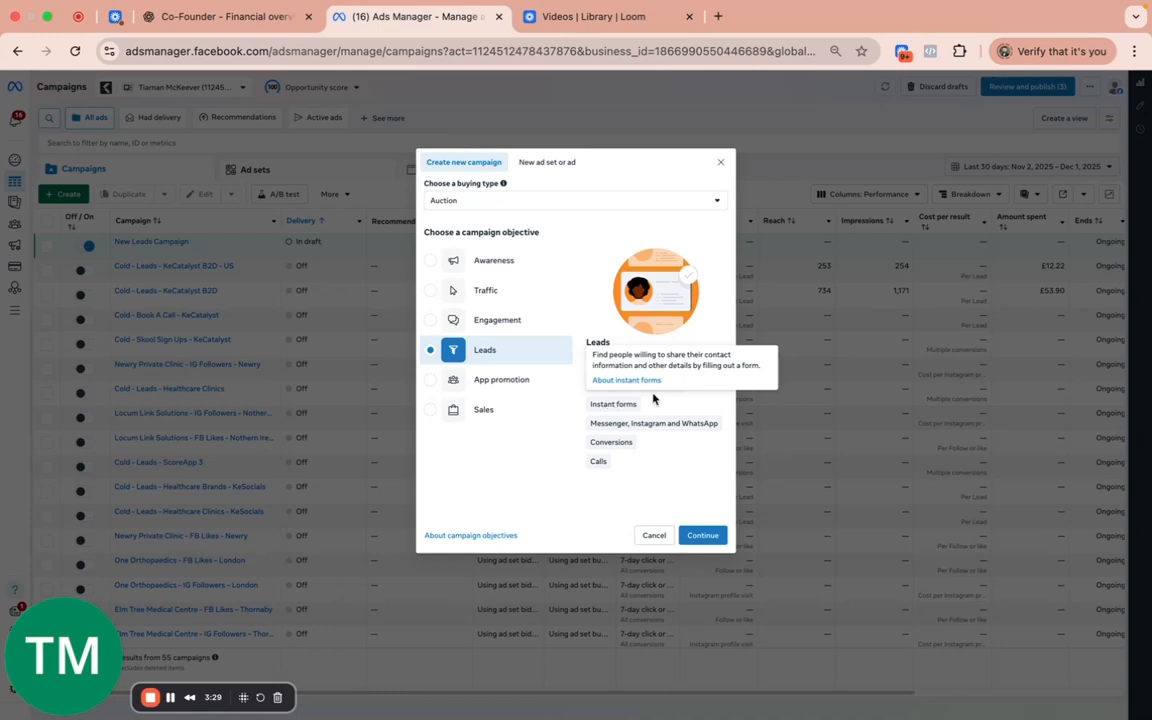
mouse_move(617, 425)
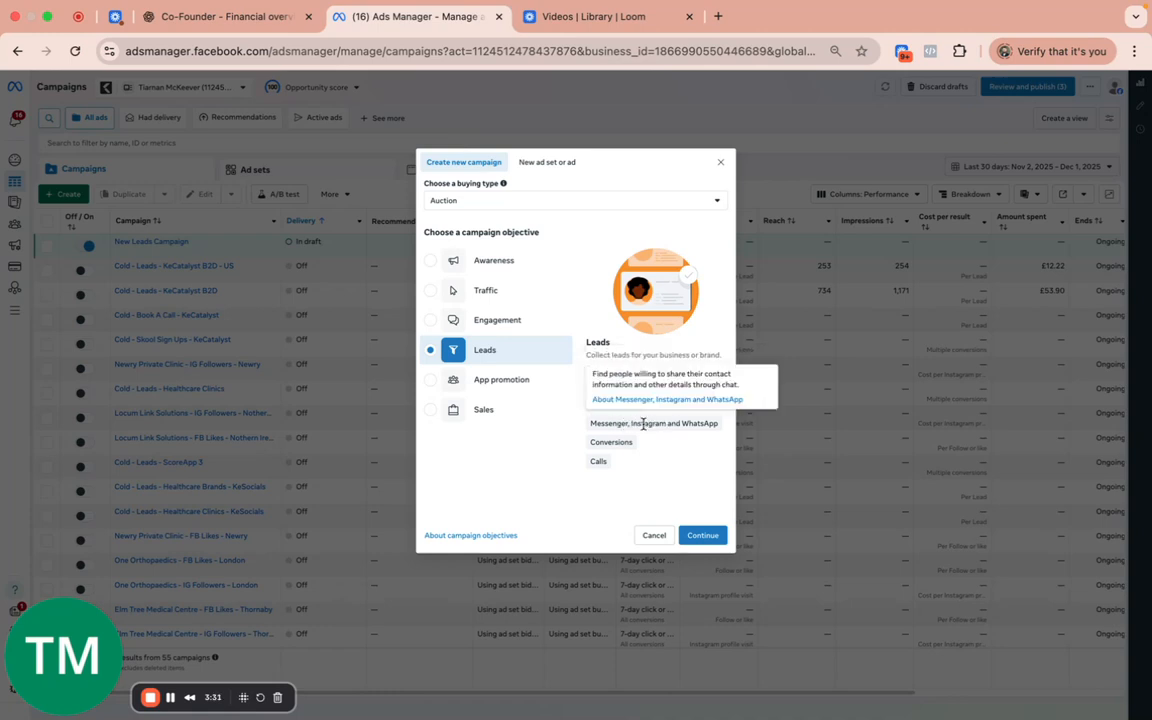
mouse_move(617, 447)
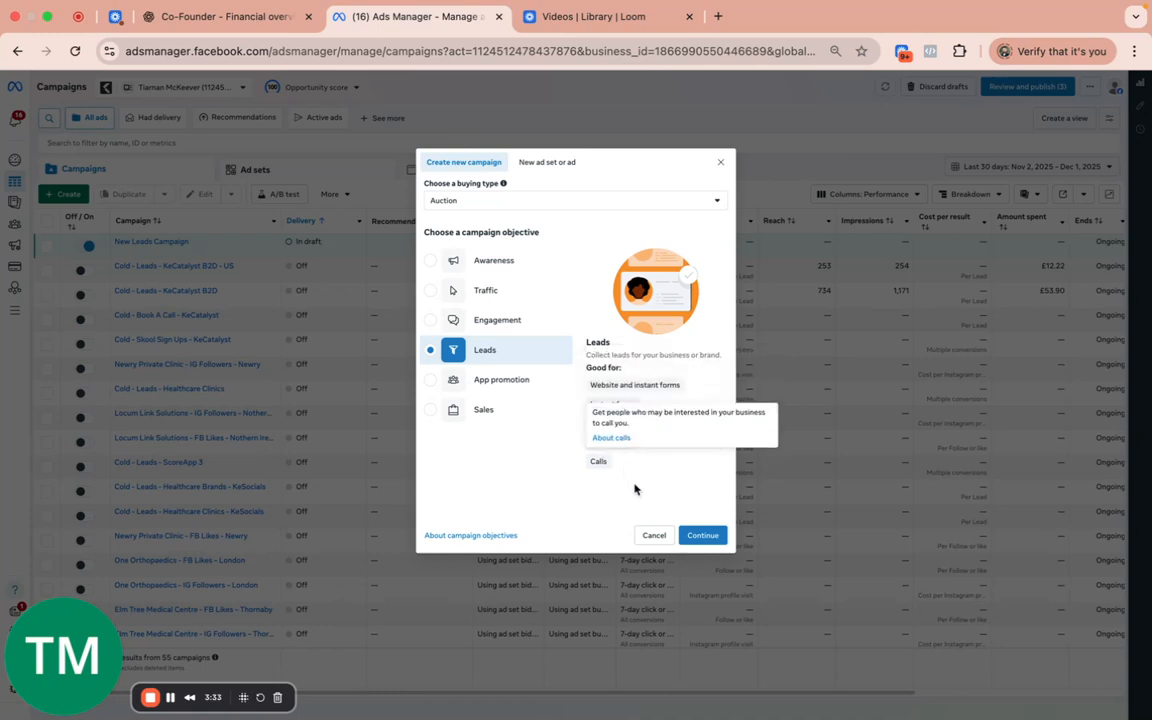
left_click(704, 537)
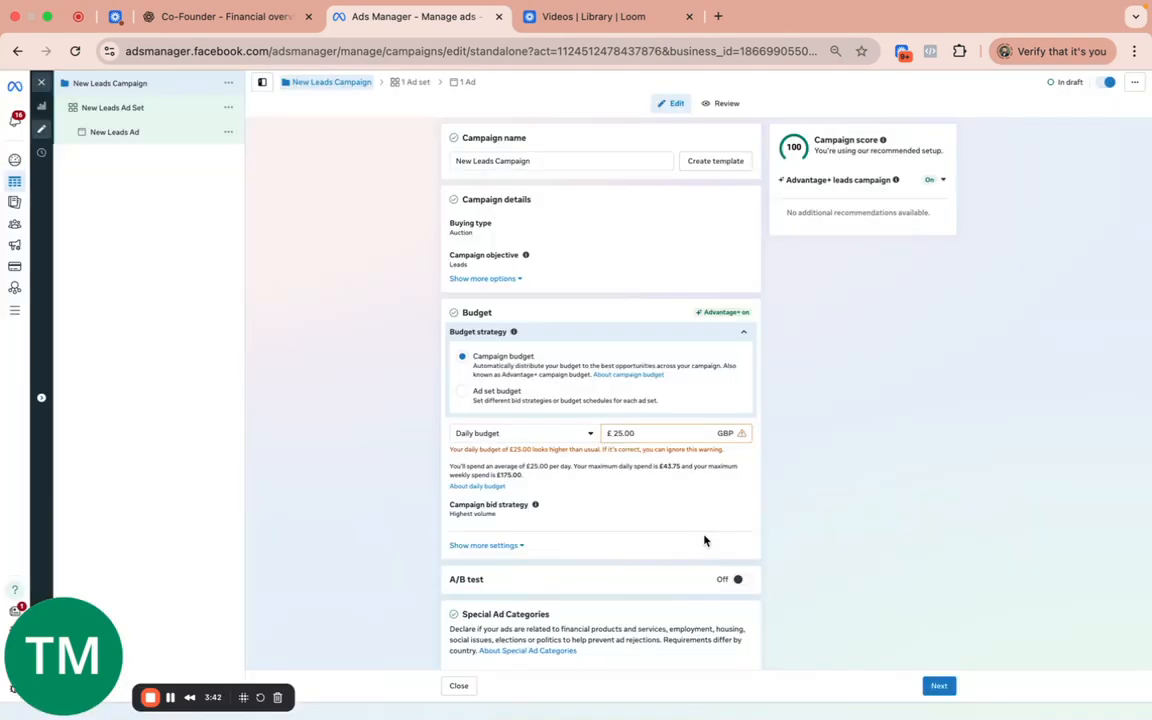
Name the campaign "Dec - Leads - GP"
left_click(505, 163)
type("Nov -")
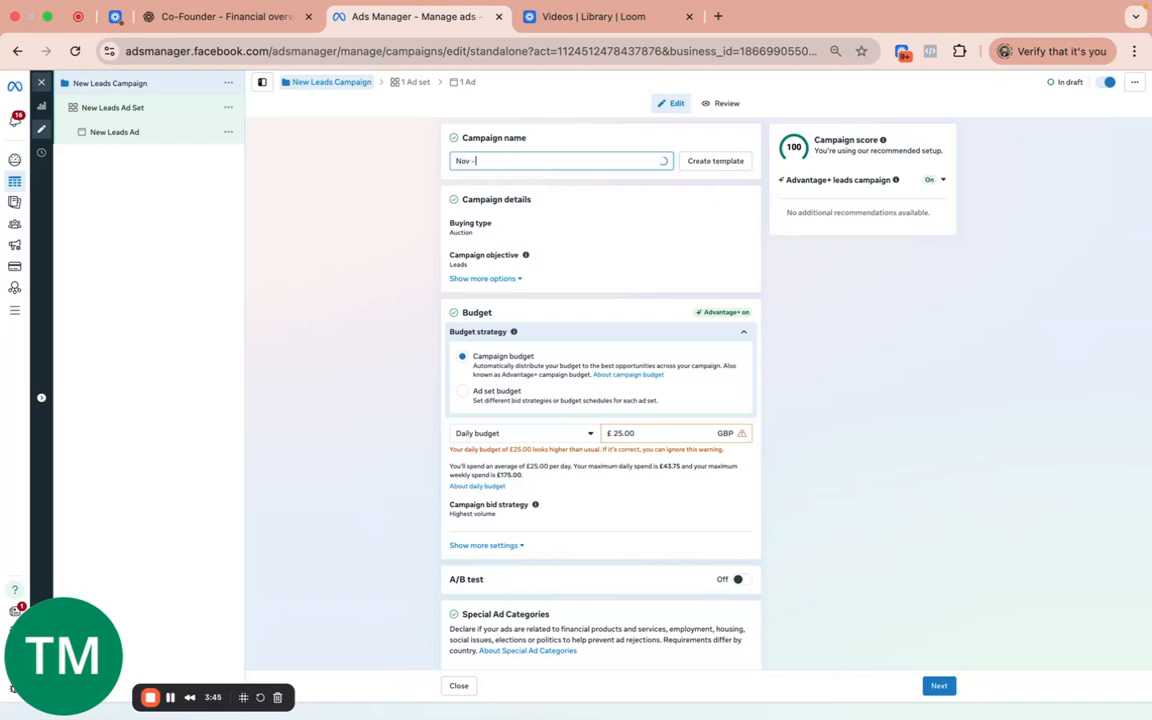
key("BackSpace")
key("BackSpace")
key("BackSpace")
type("Dec -")
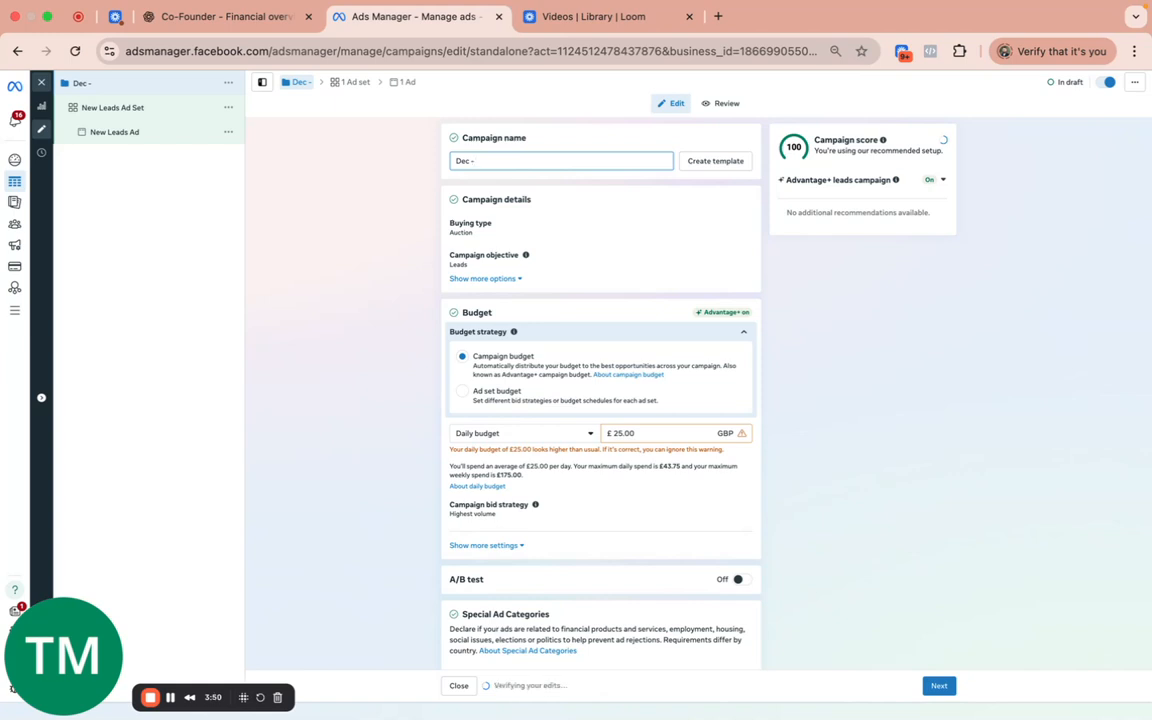
type(" Leads - GP")
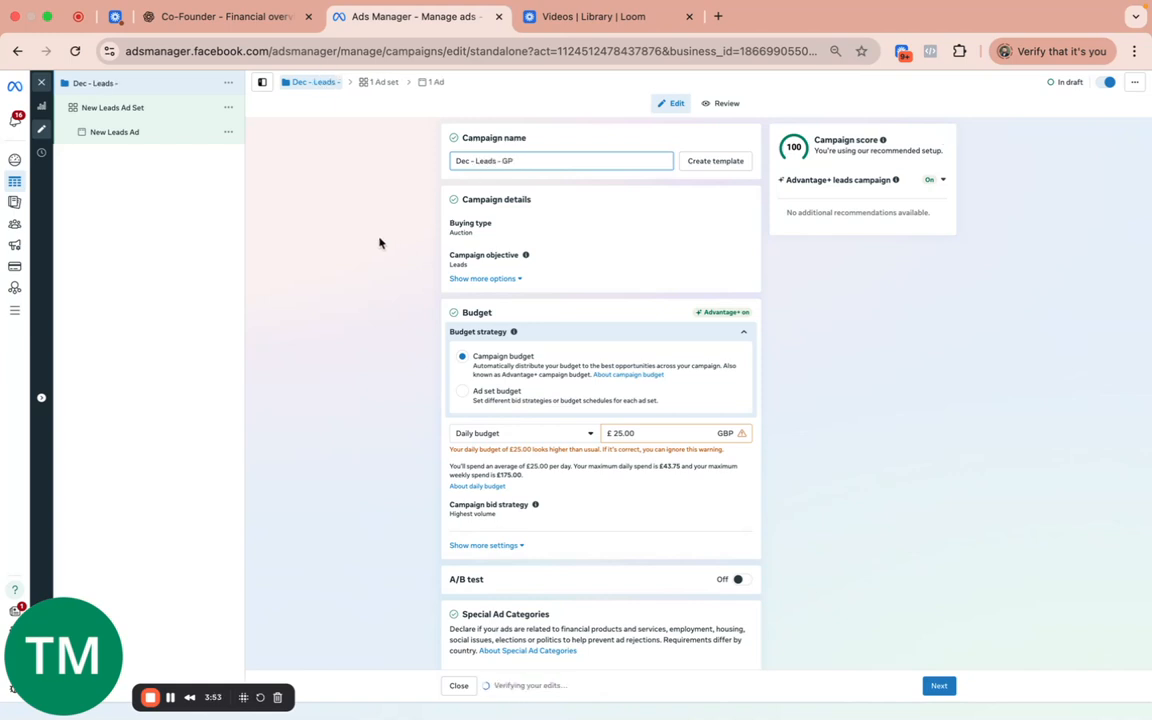
left_click(437, 237)
Set the campaign's budget strategy to Ad set budget, declare no special ad category, and continue to the ad set settings
left_click(490, 277)
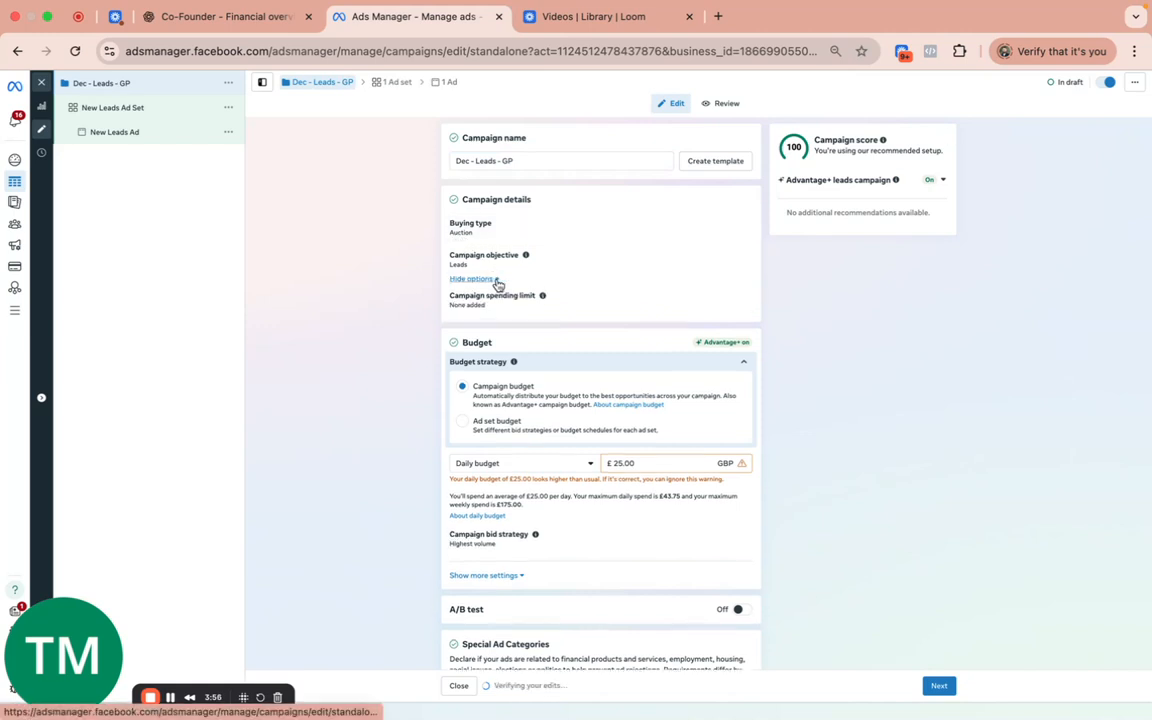
scroll(500, 268, "down", 2)
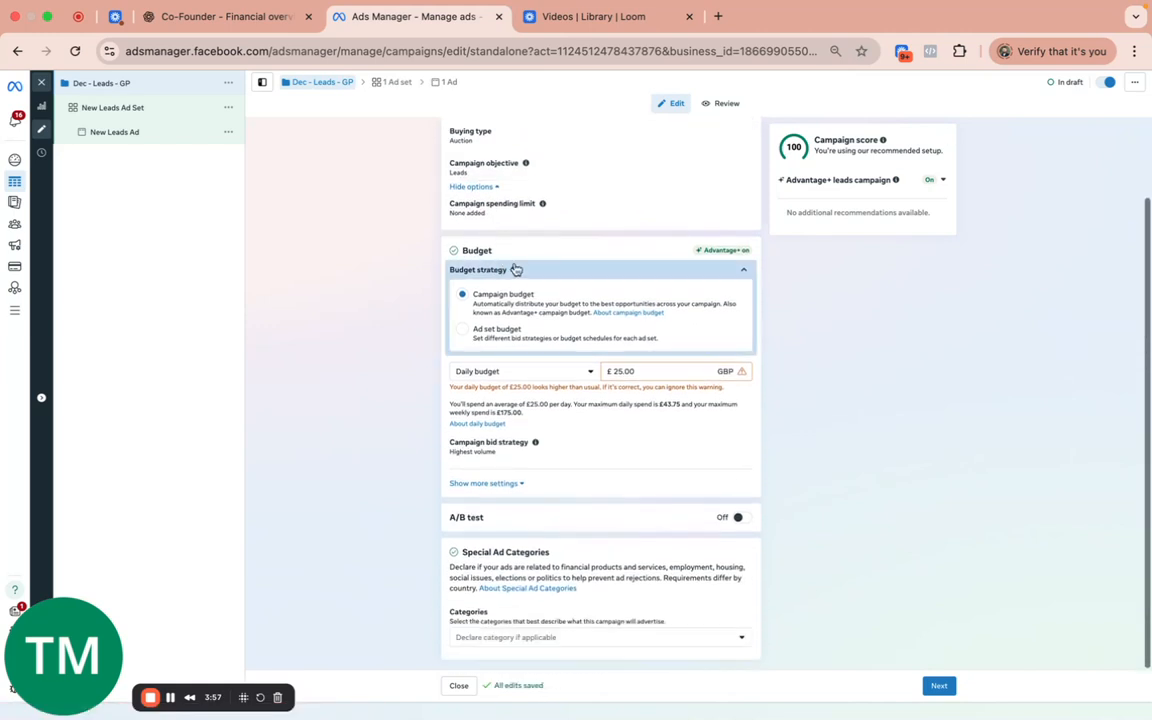
left_click(462, 330)
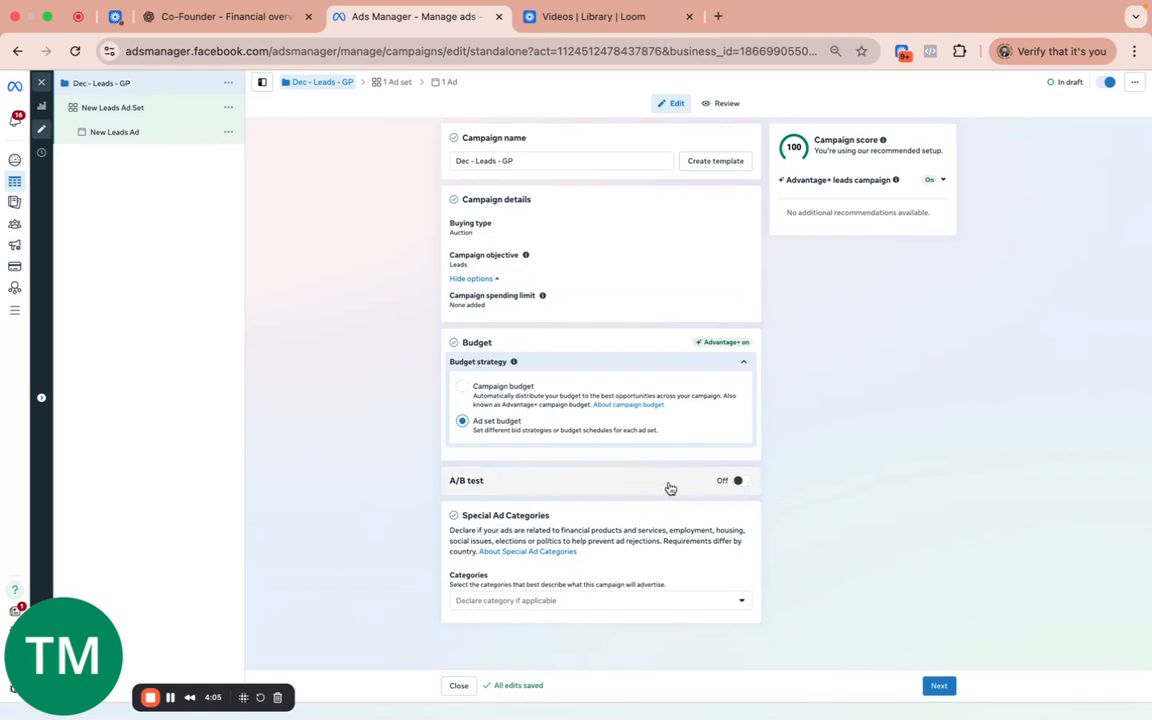
left_click(552, 602)
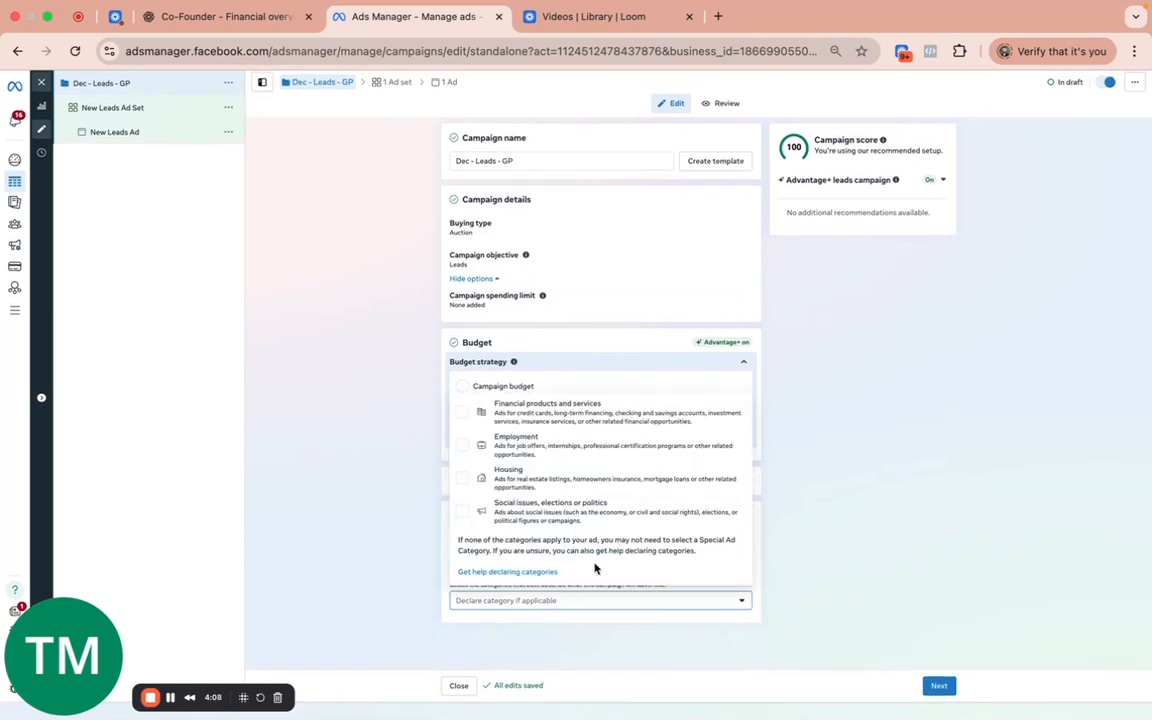
left_click(373, 498)
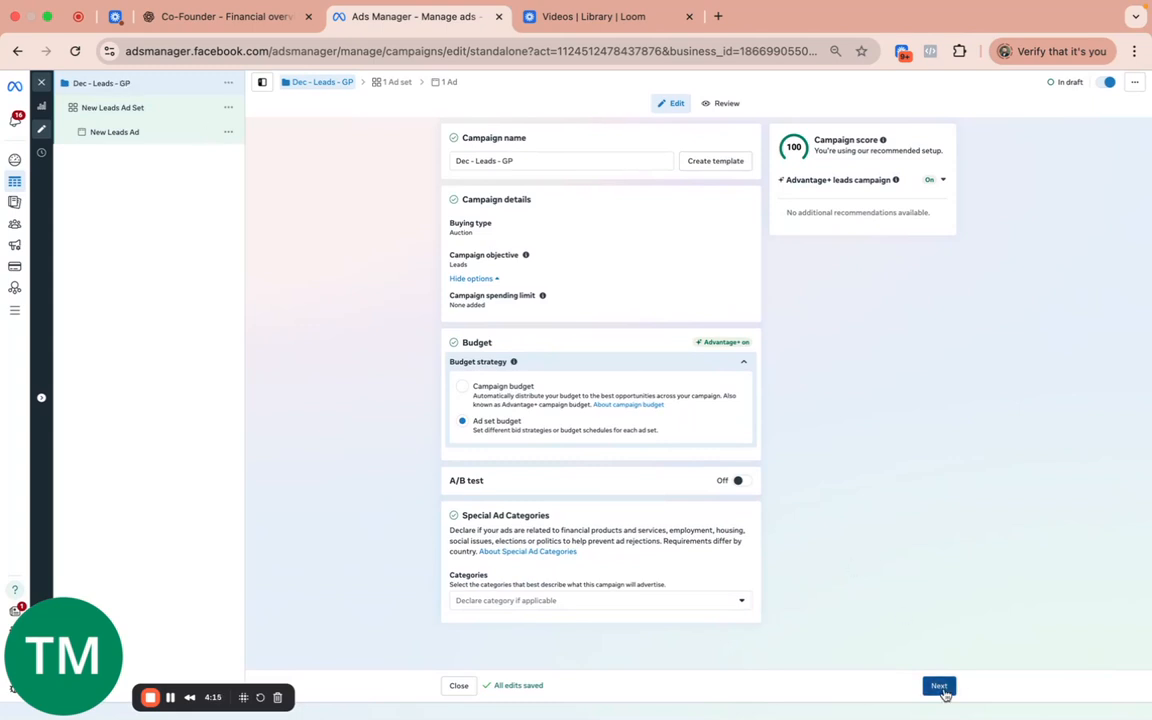
left_click(940, 688)
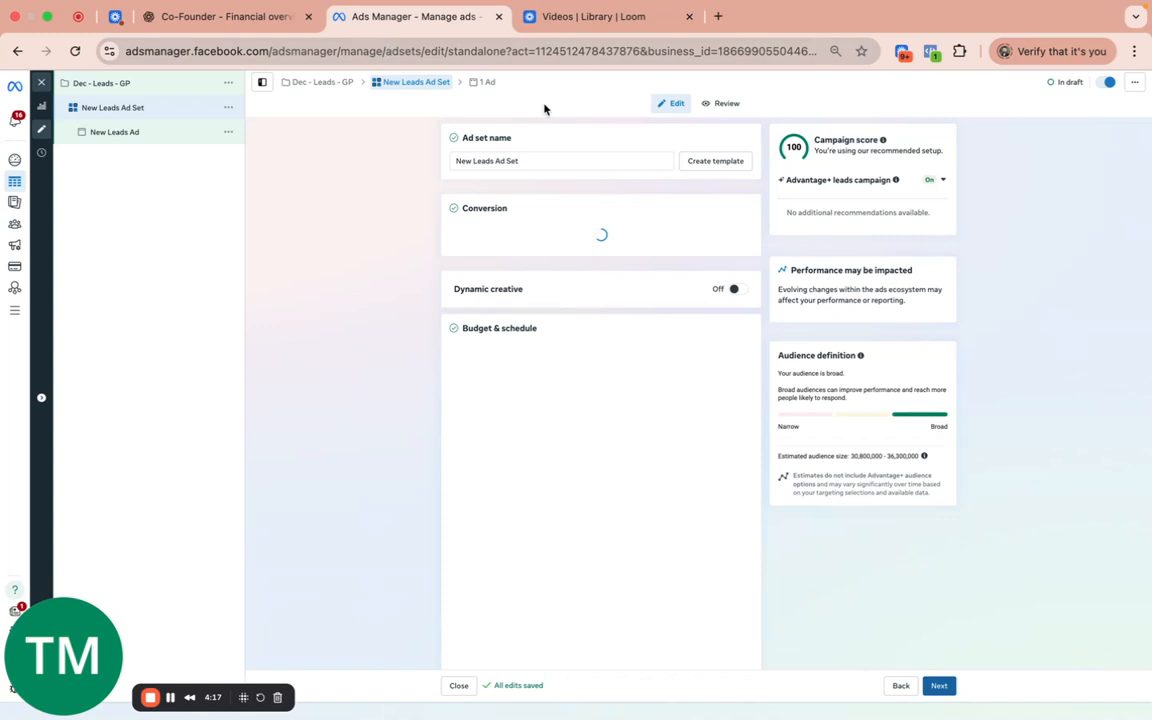
Set the ad set's conversion location to the single option Website
triple_click(530, 162)
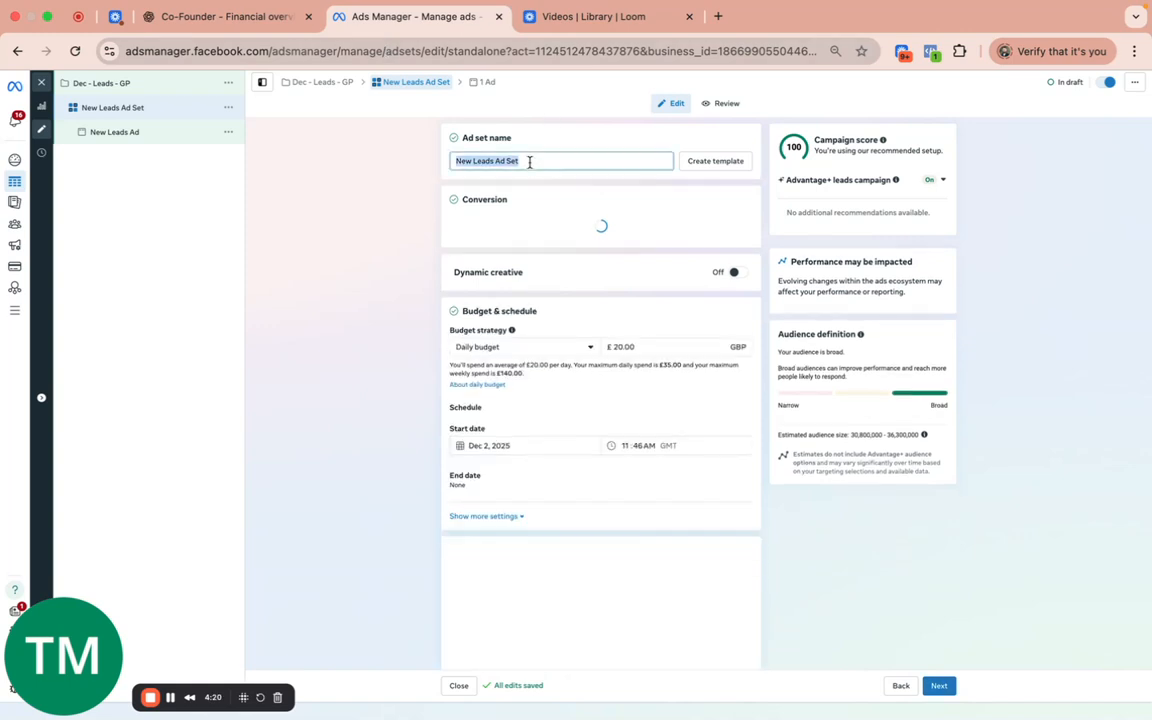
left_click(376, 219)
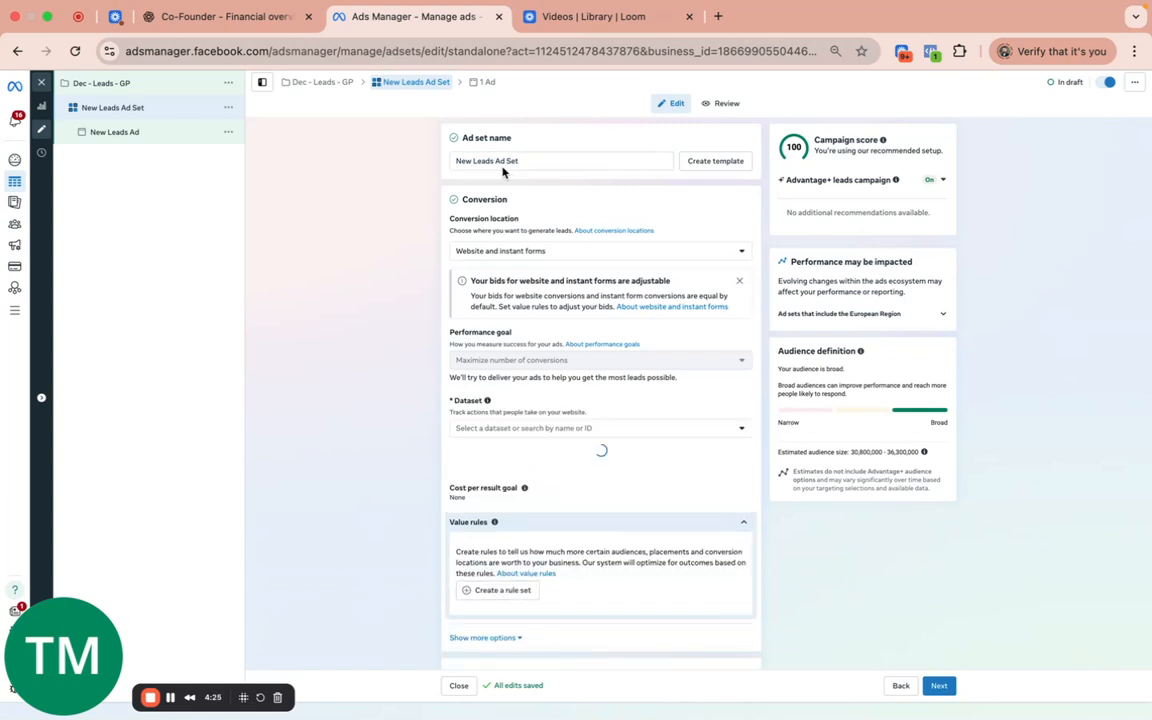
left_click(501, 256)
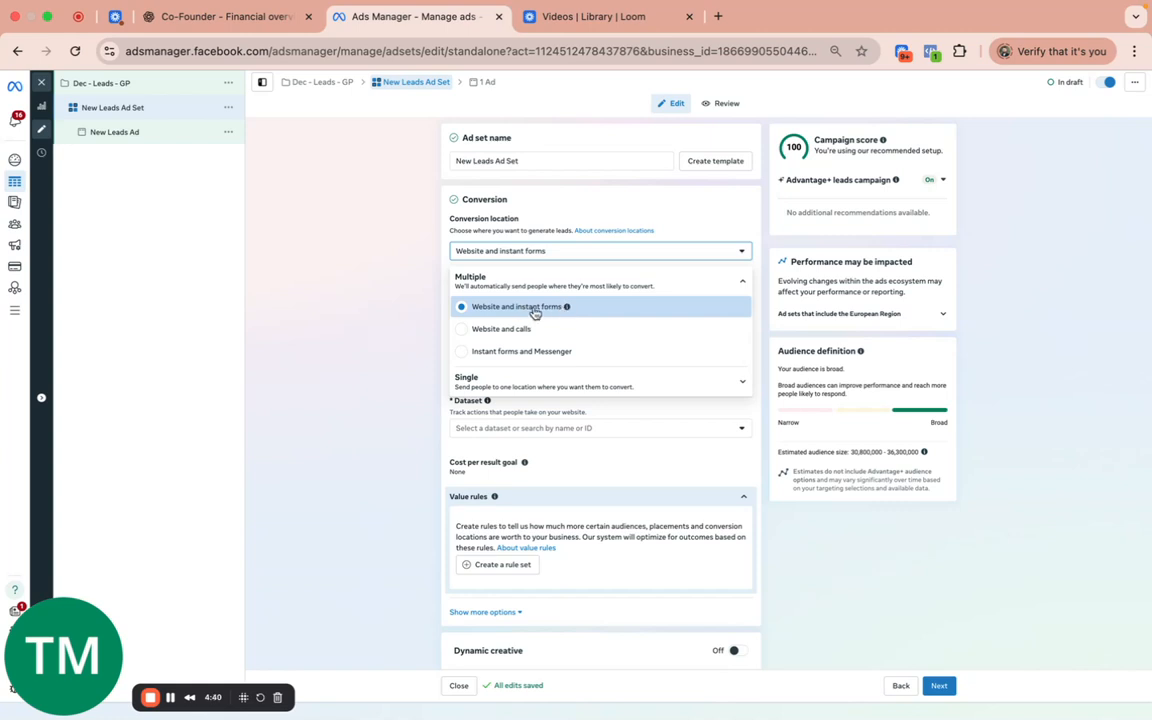
left_click(562, 382)
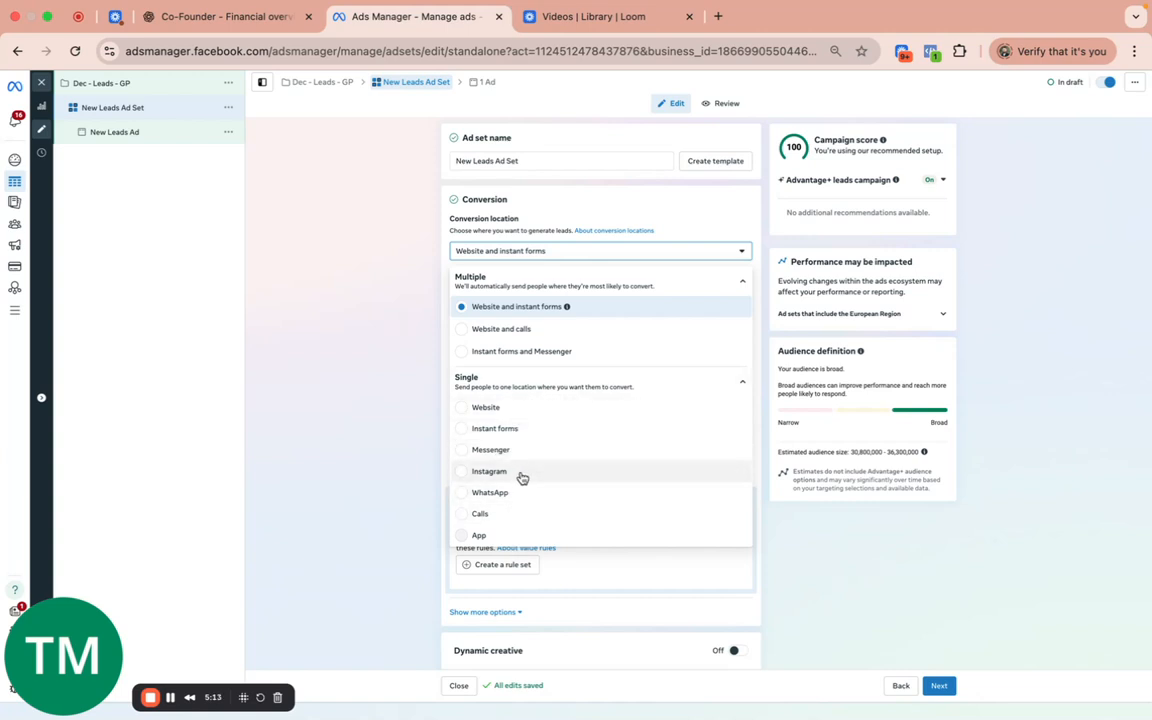
left_click(535, 412)
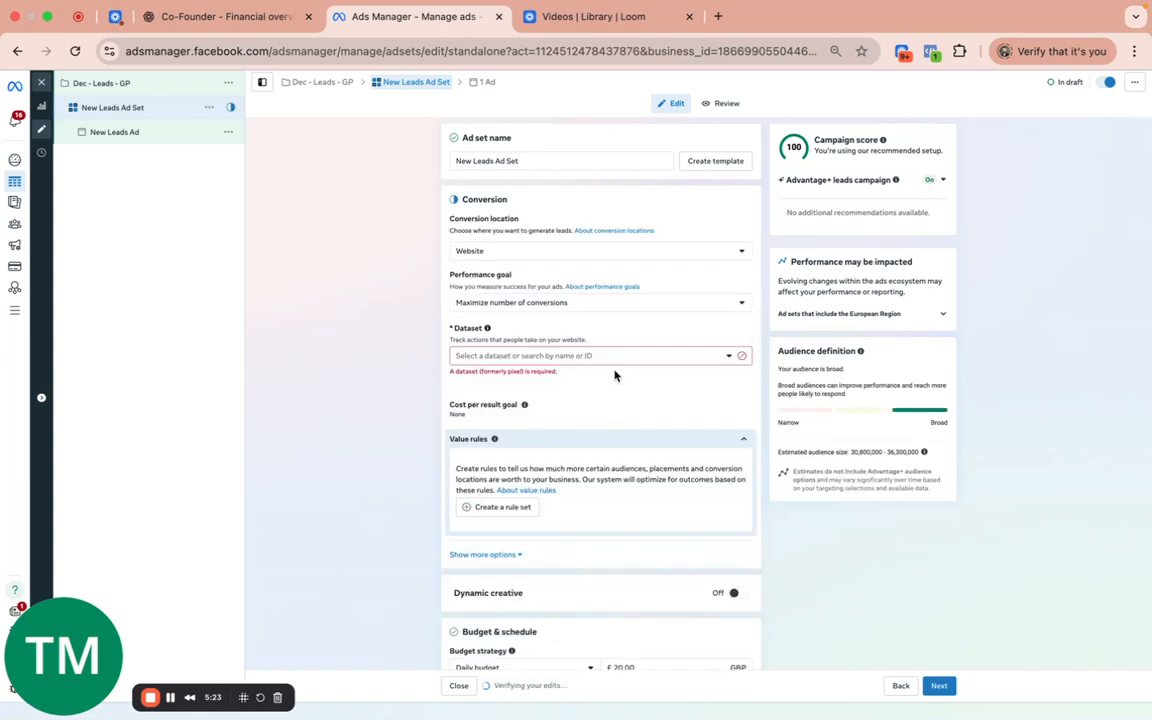
Select KeSocials Pixel as the dataset for tracking the ad set's website conversions
left_click(627, 357)
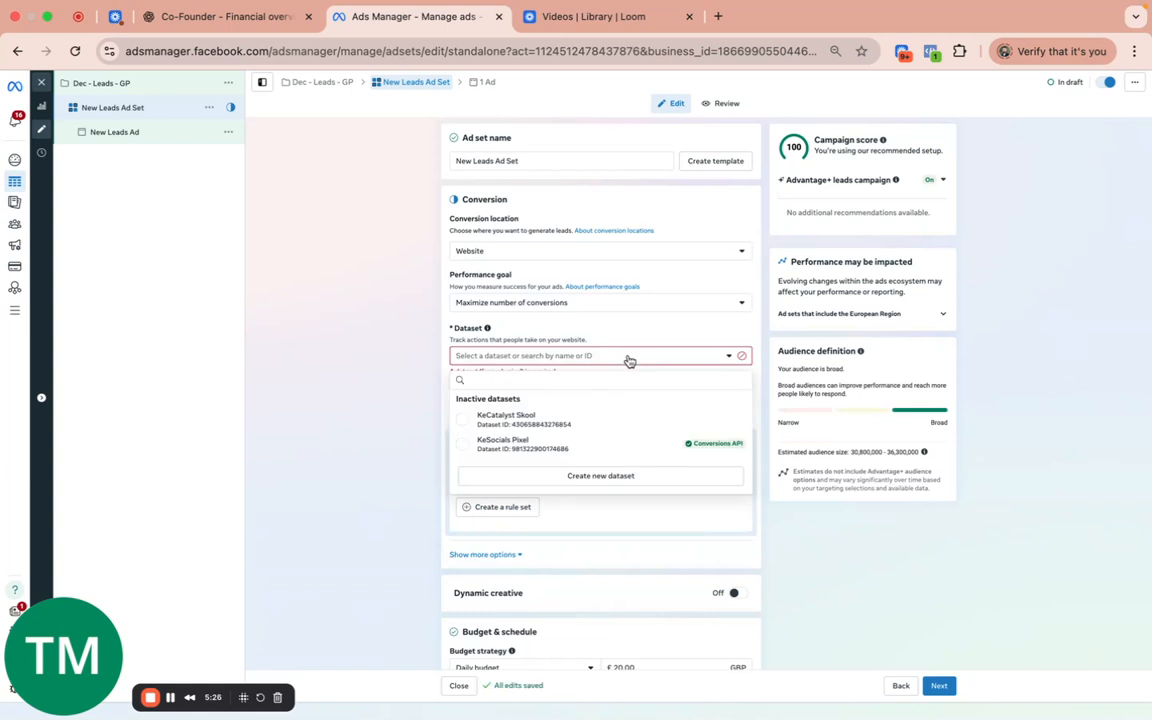
left_click(569, 442)
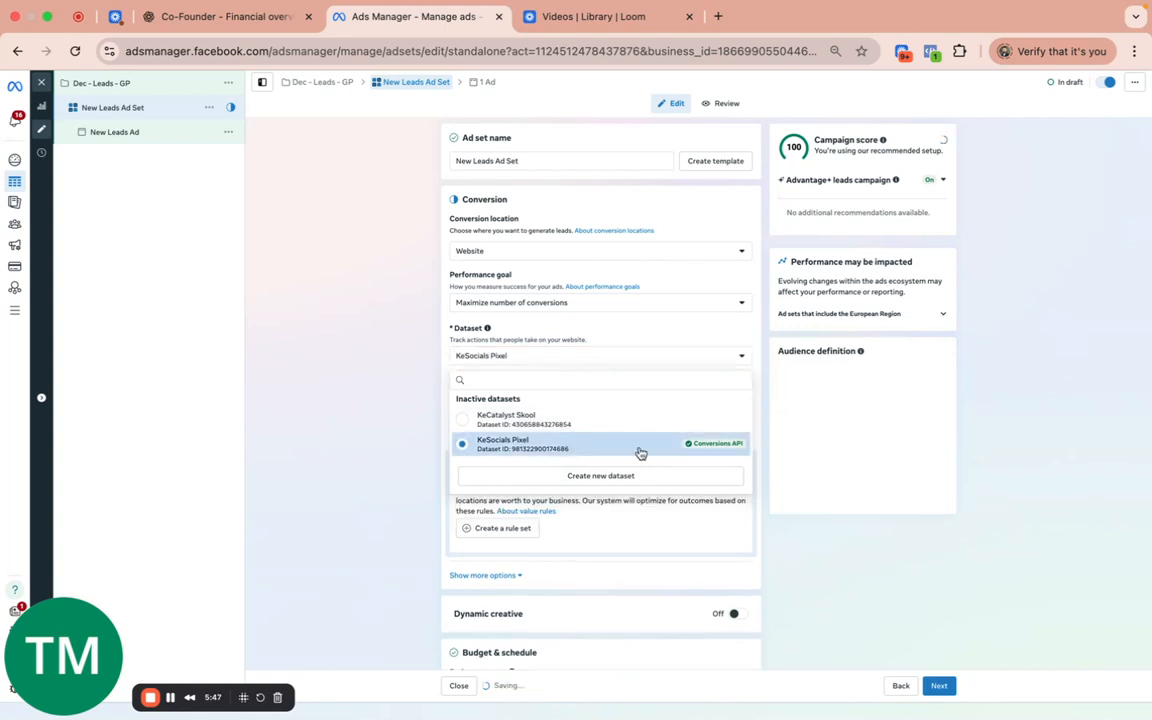
left_click(651, 357)
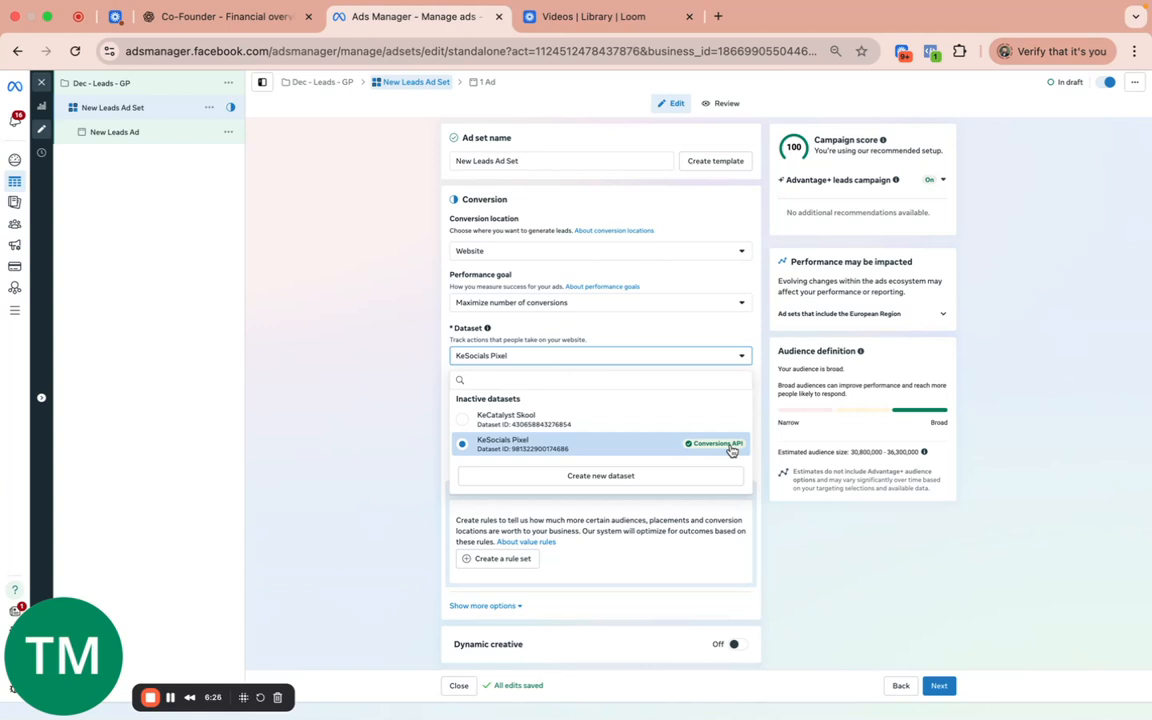
left_click(410, 432)
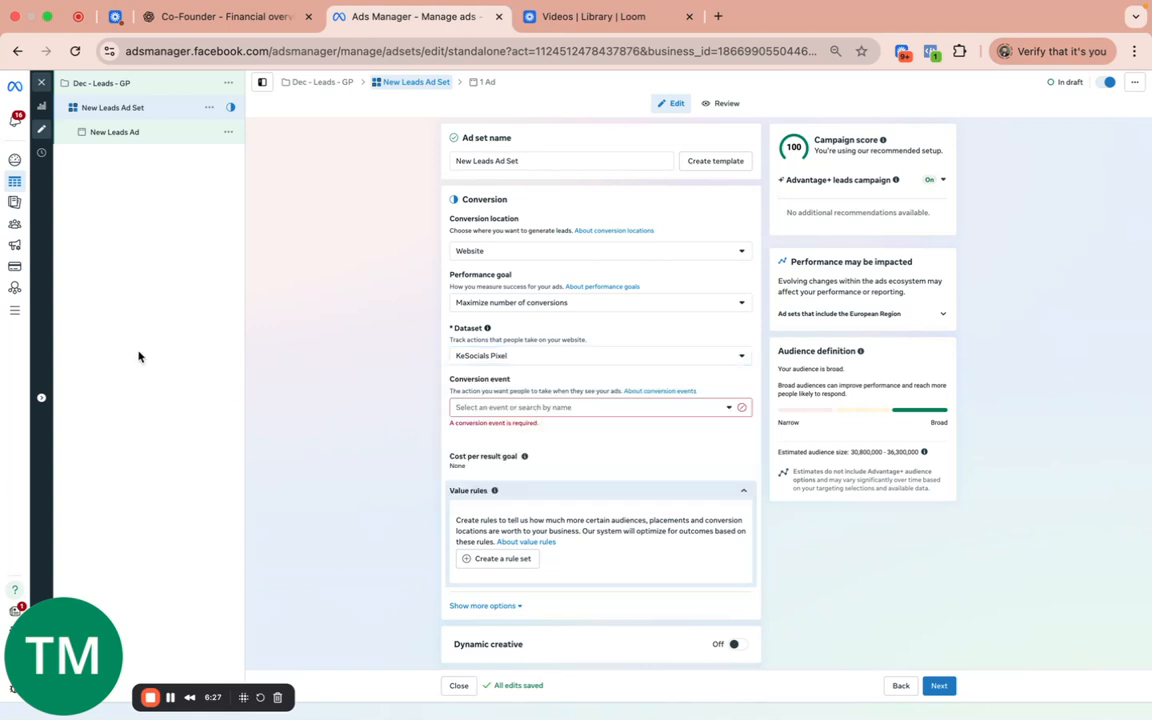
Examine the list of conversion events available for the KeSocials Pixel dataset, including the description of the Lead event
mouse_move(10, 267)
left_click(641, 410)
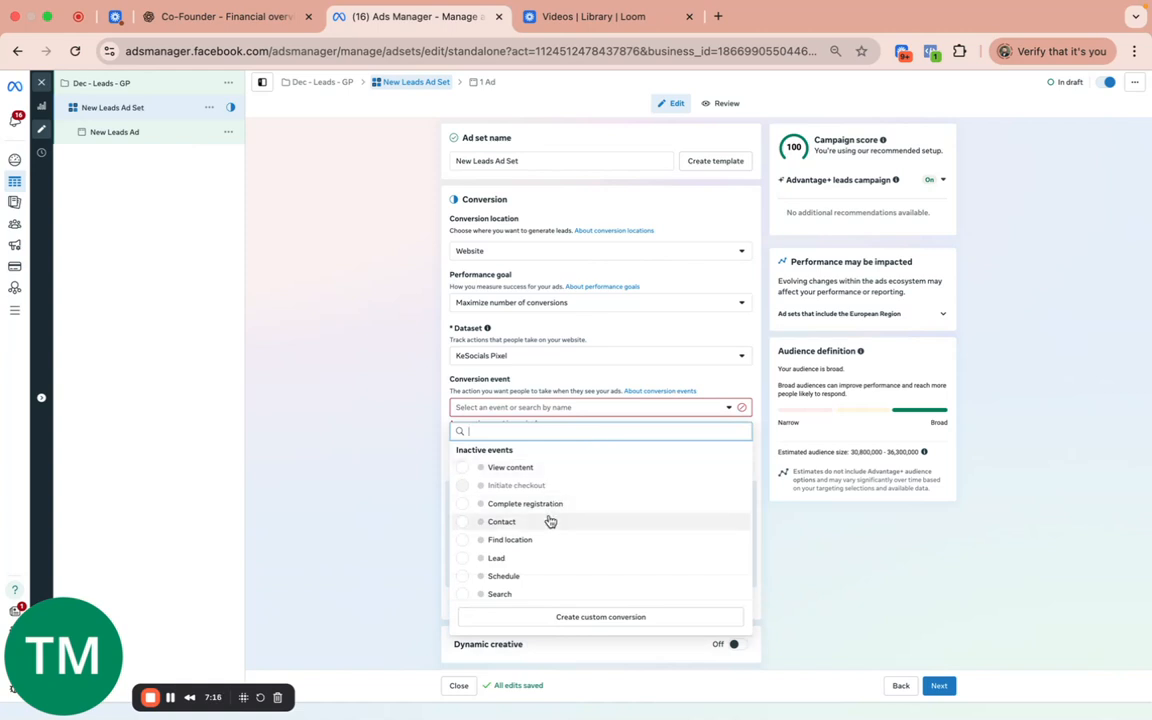
scroll(550, 522, "down", 1)
scroll(550, 521, "down", 5)
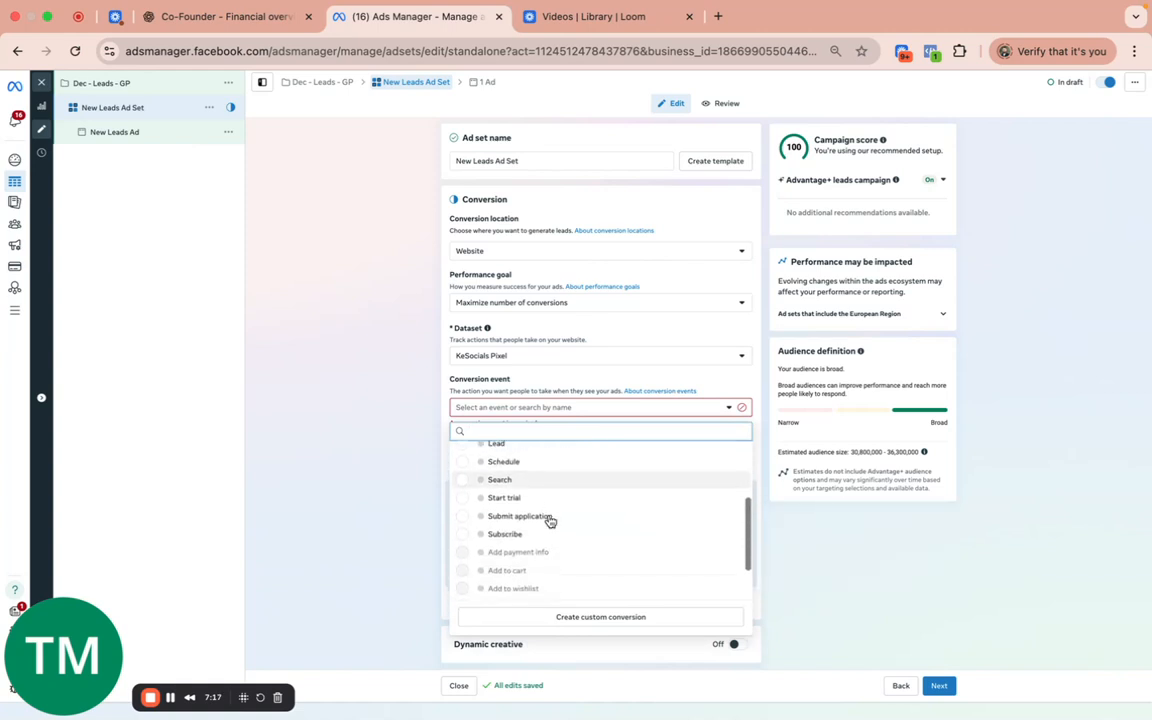
scroll(550, 521, "down", 3)
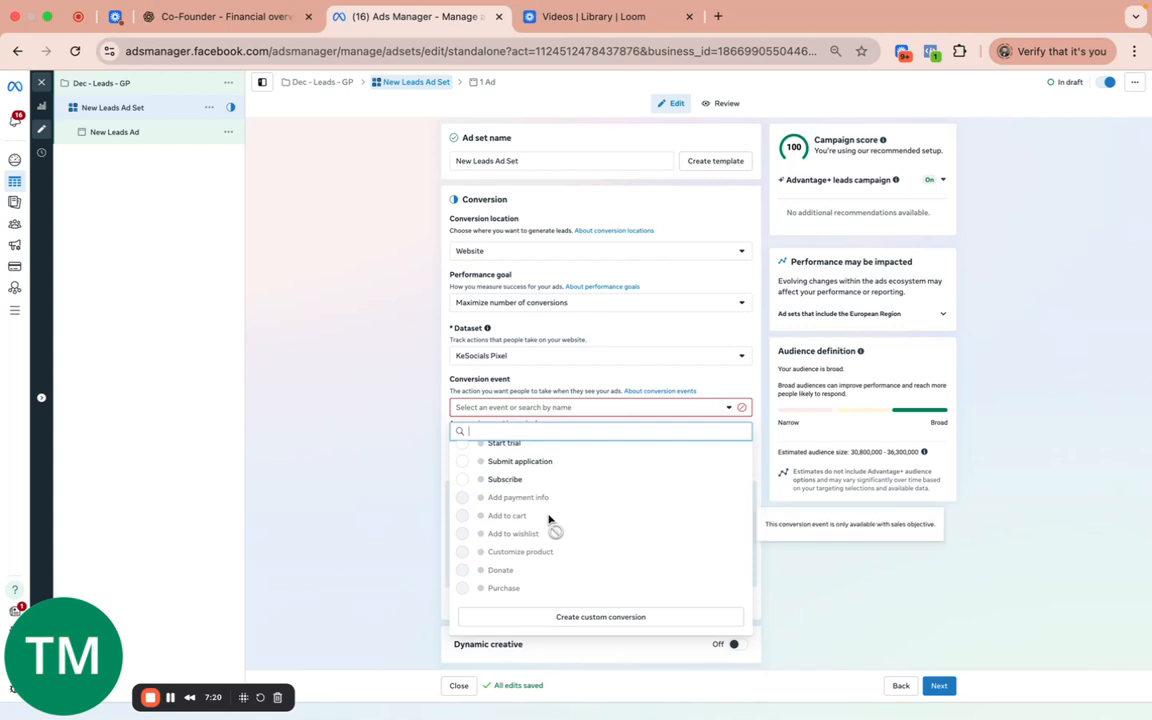
scroll(550, 521, "up", 3)
scroll(550, 521, "up", 6)
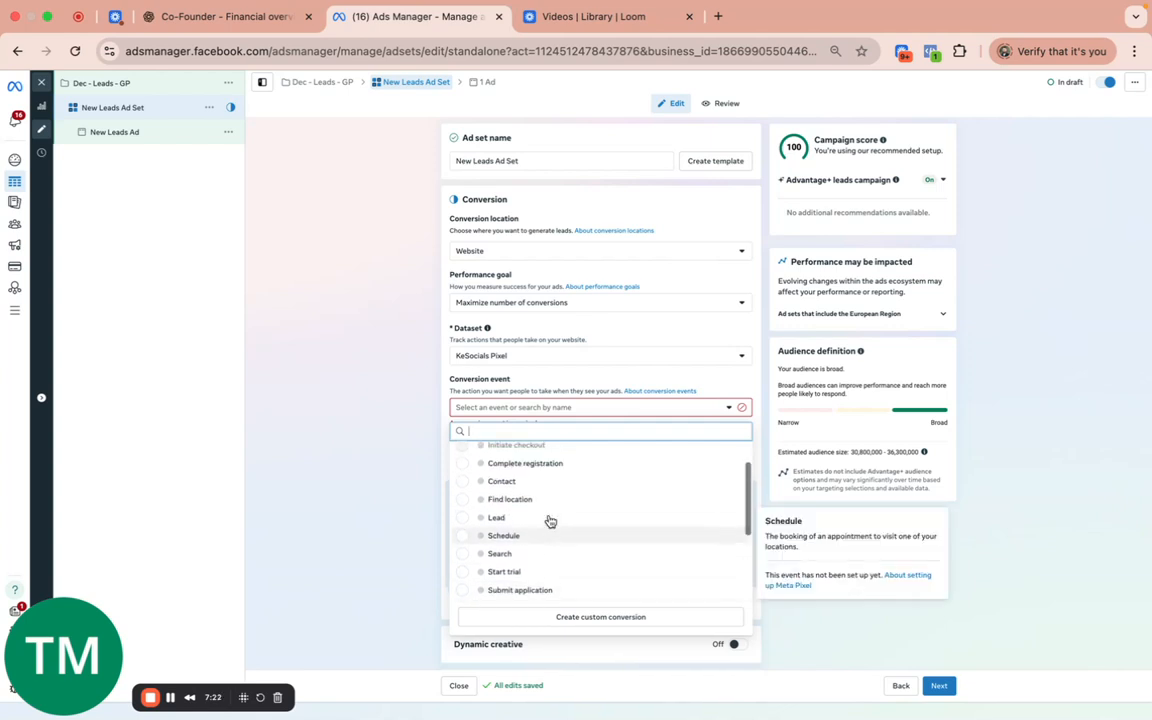
scroll(550, 521, "down", 1)
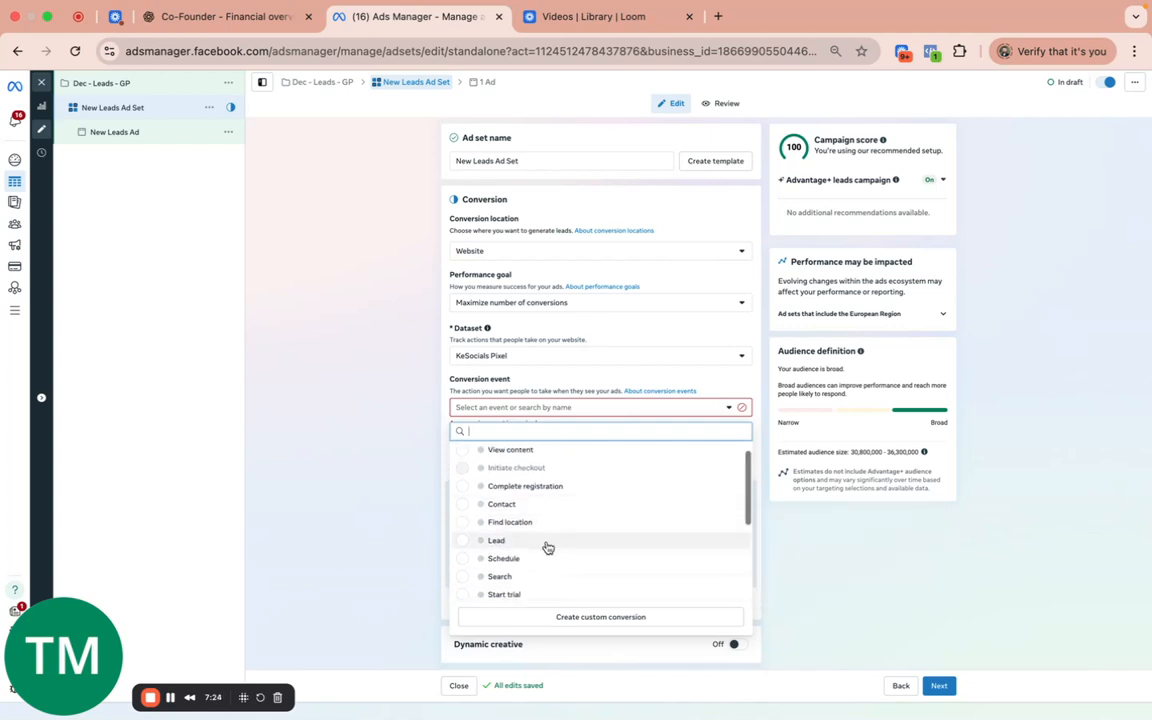
mouse_move(547, 548)
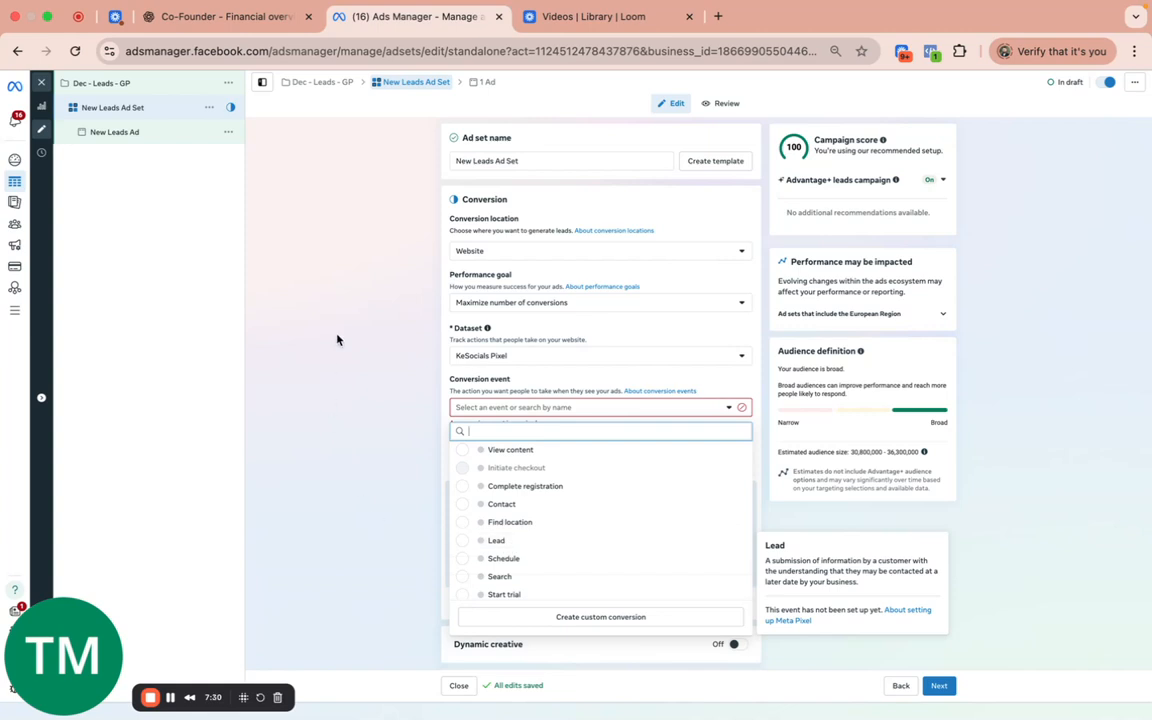
Switch to the browser tab showing the Loom video library and load the KeCatalyst website in it
left_click(625, 18)
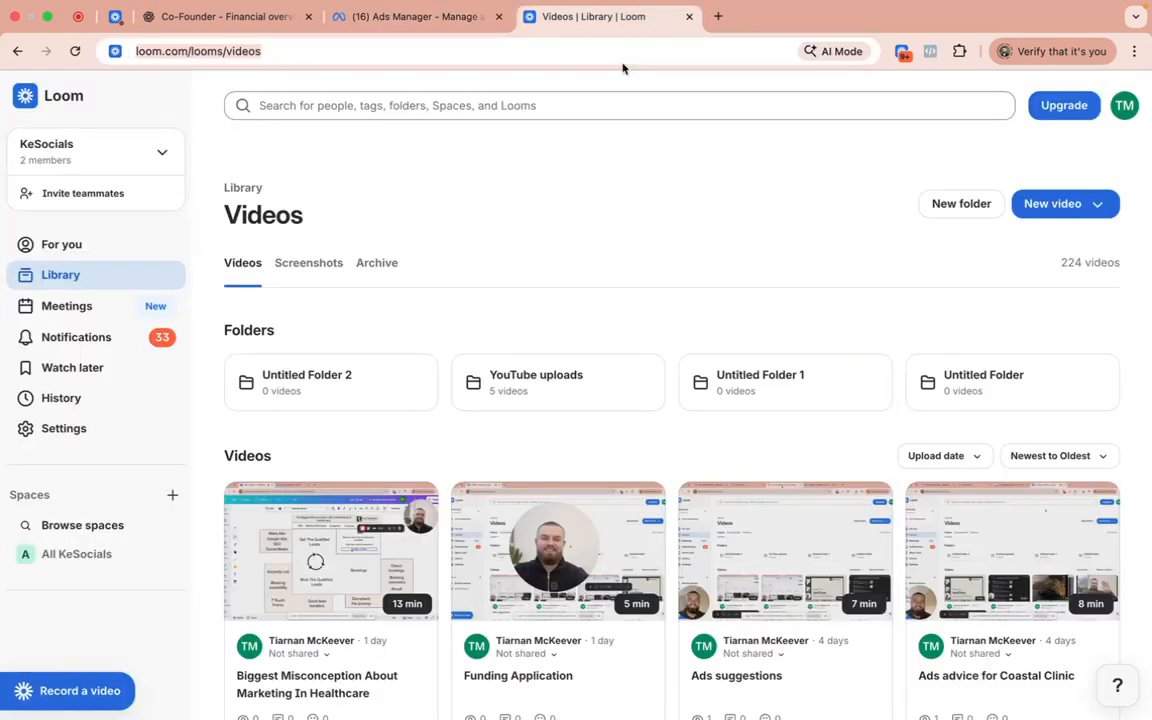
type("kec")
key("Return")
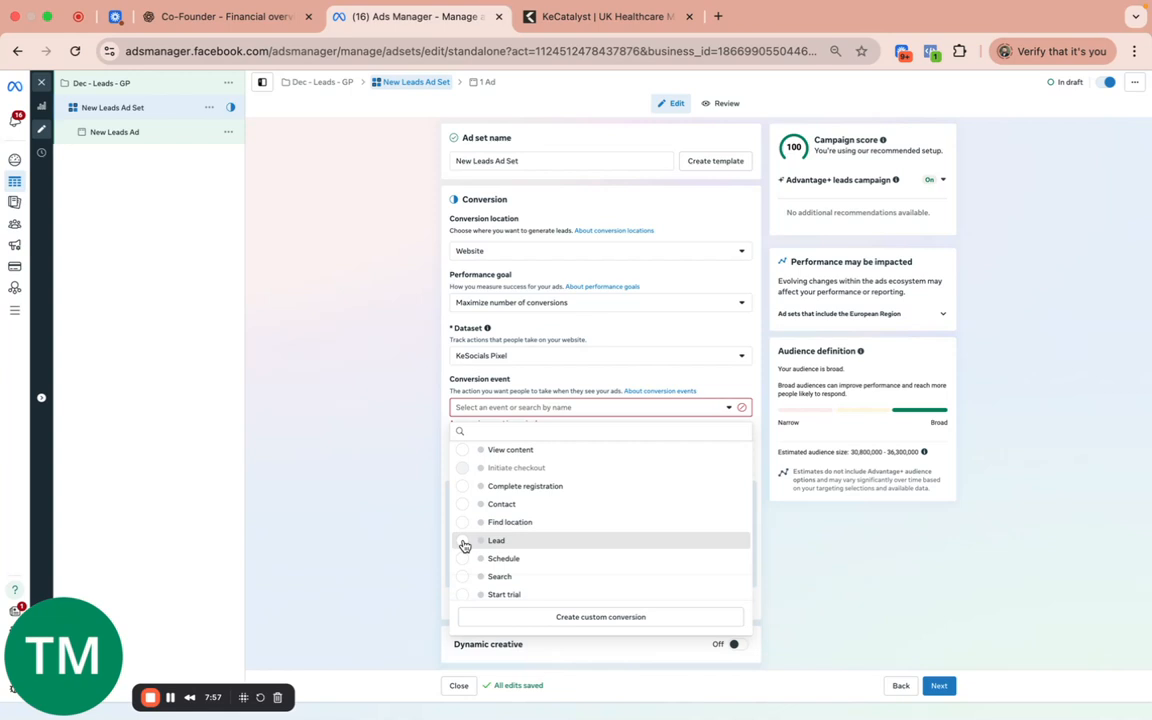
Return to Ads Manager and set the ad set's conversion event to Lead
left_click(464, 545)
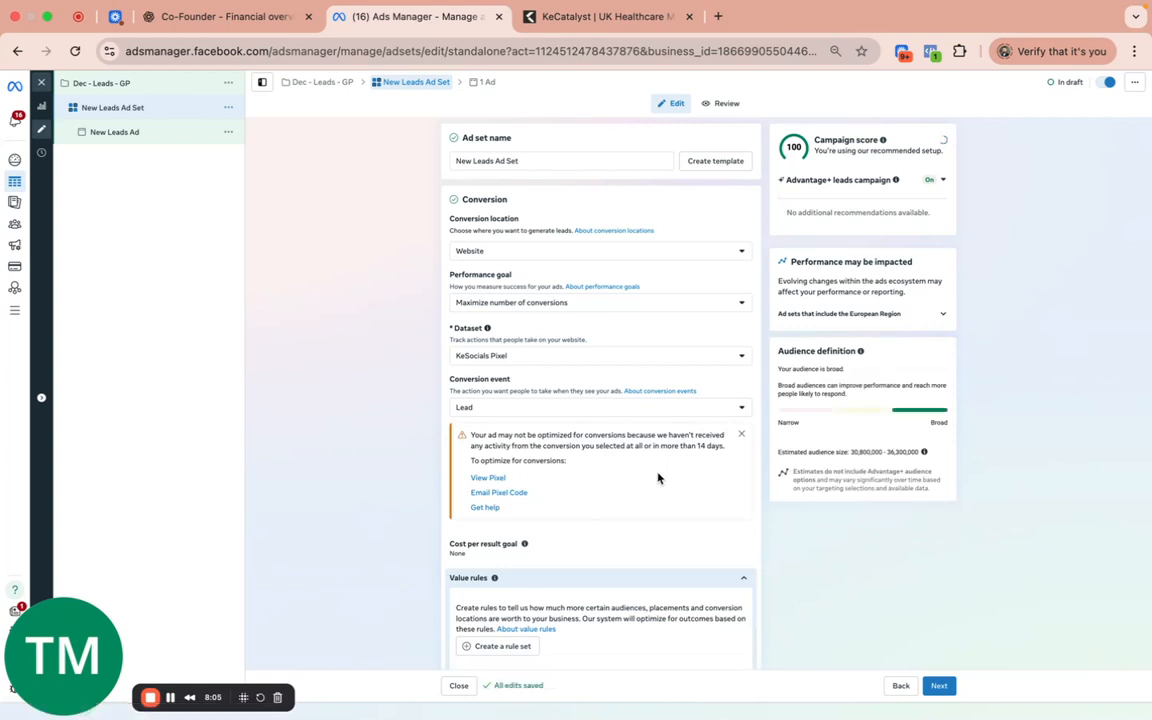
scroll(560, 480, "down", 1)
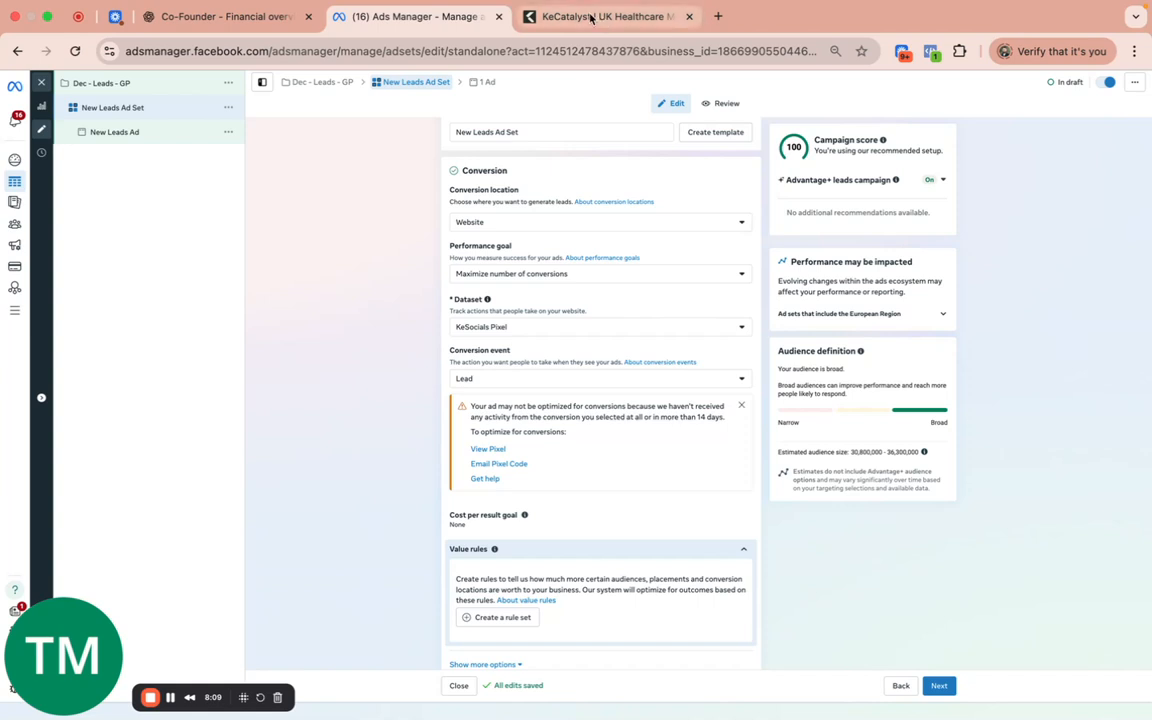
scroll(604, 380, "down", 1)
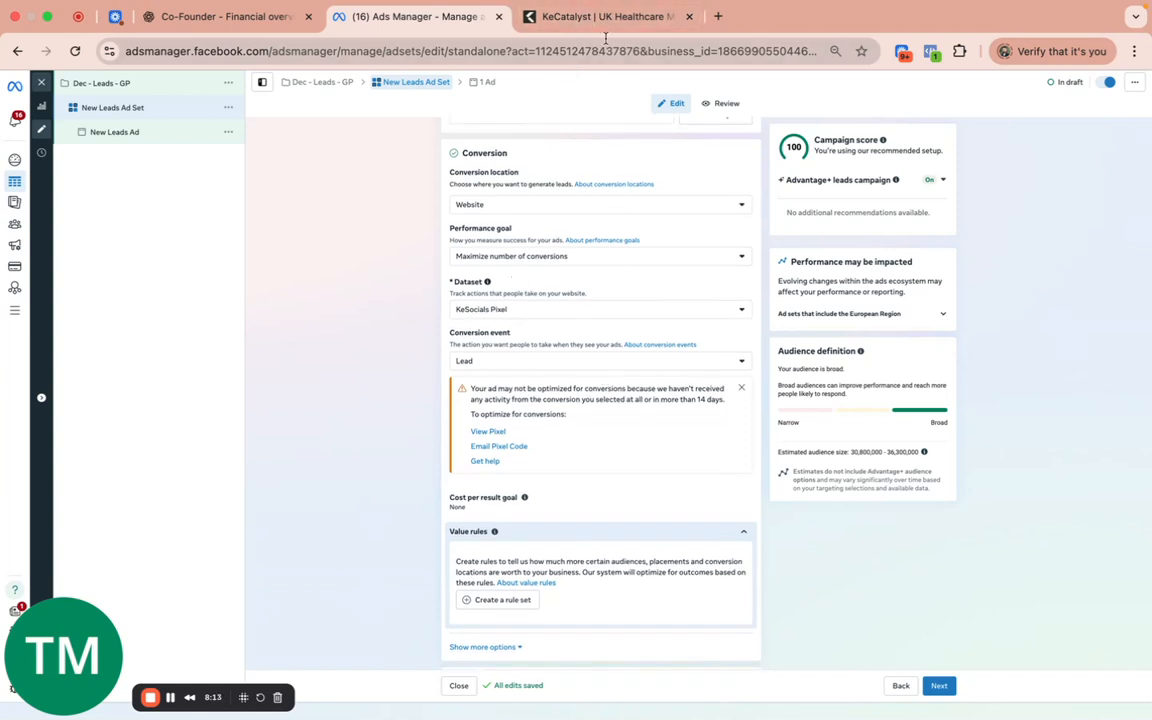
Check the budget strategy options in the ad set's Budget & schedule section, keeping Daily budget
scroll(504, 368, "down", 5)
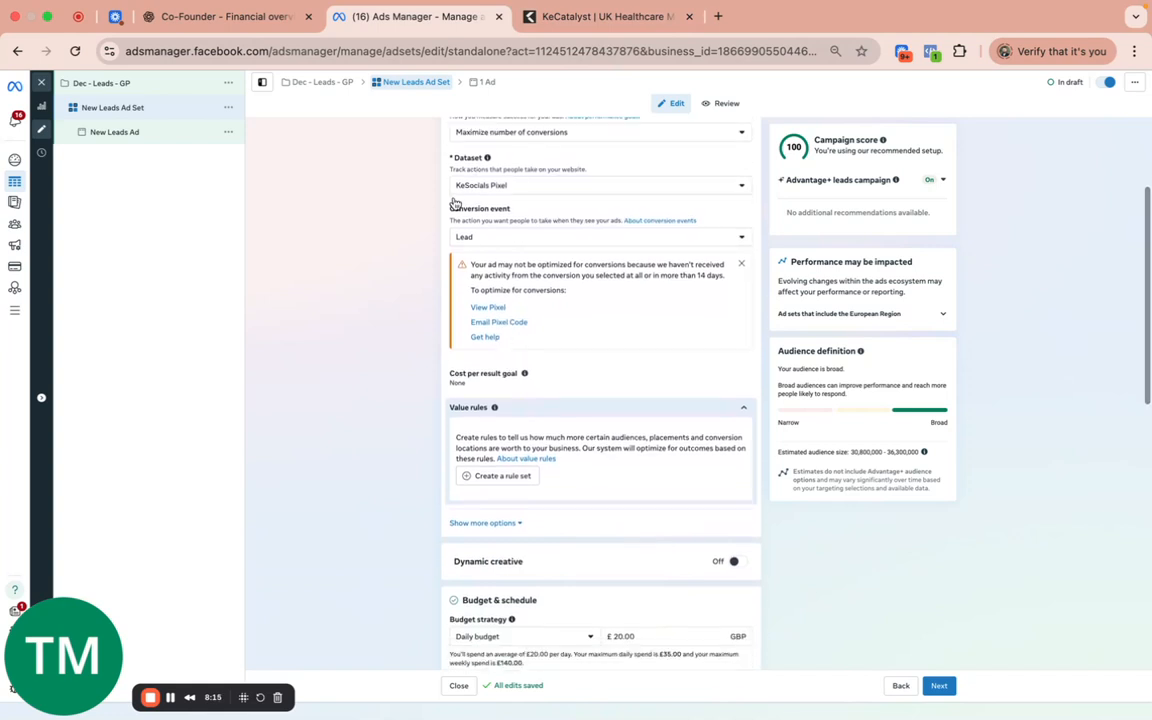
scroll(500, 300, "down", 10)
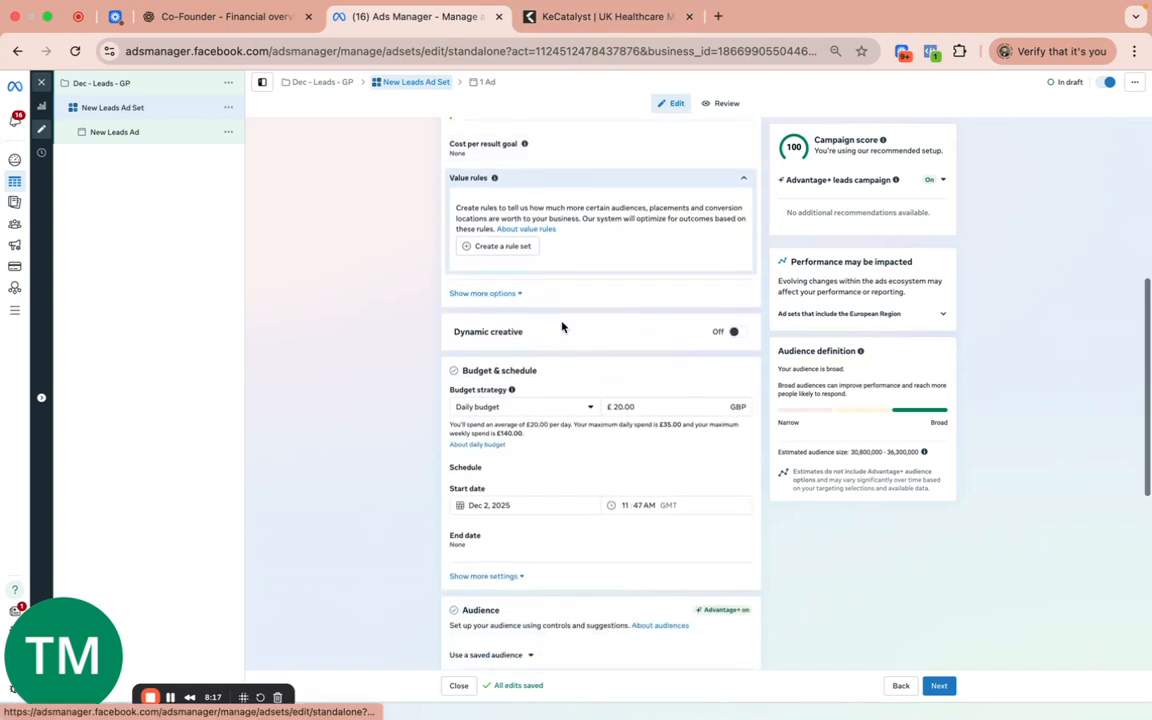
scroll(720, 334, "down", 5)
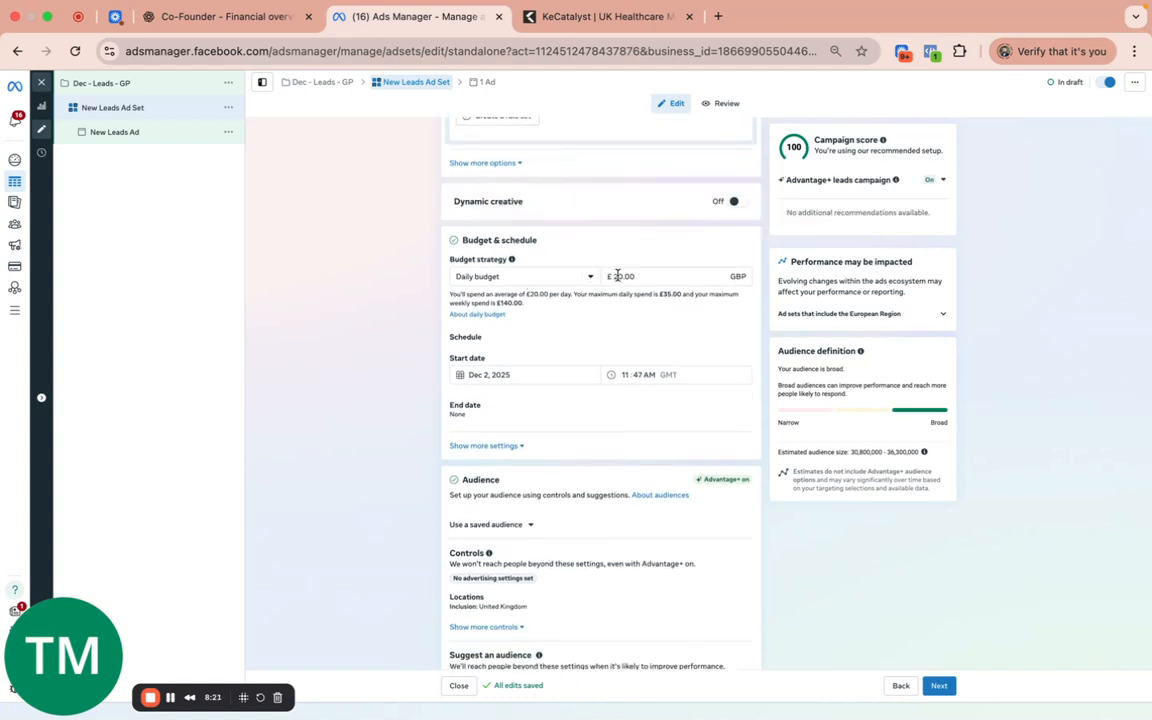
scroll(580, 287, "down", 4)
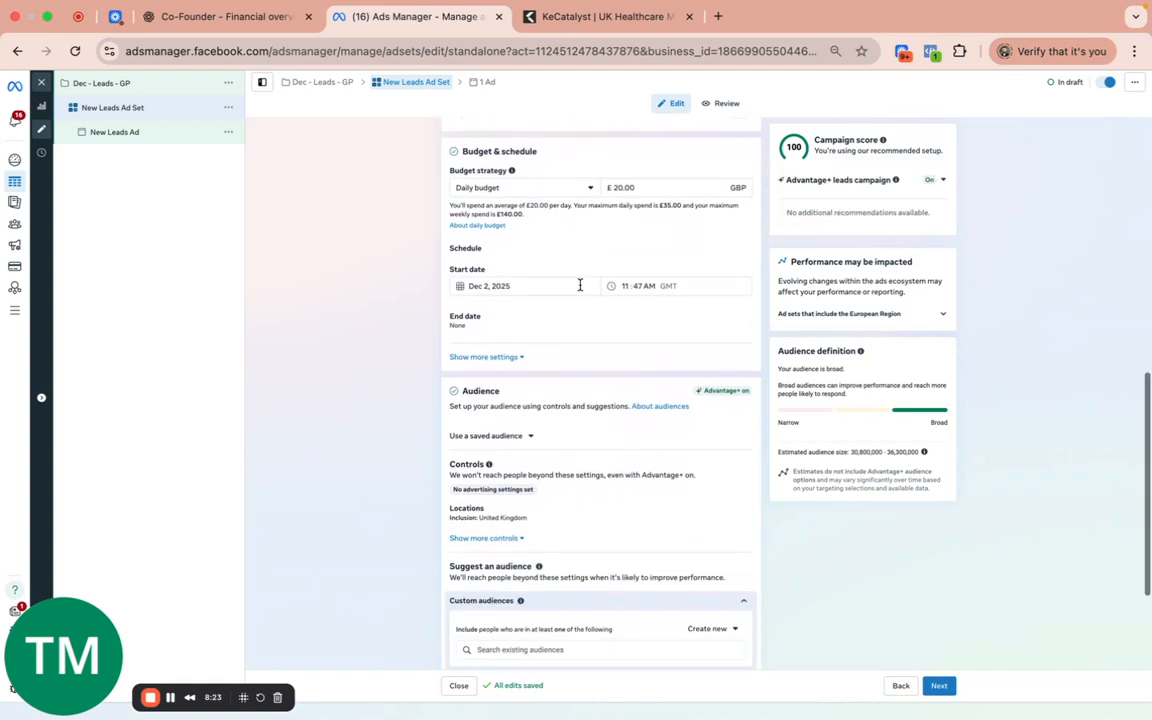
left_click(530, 187)
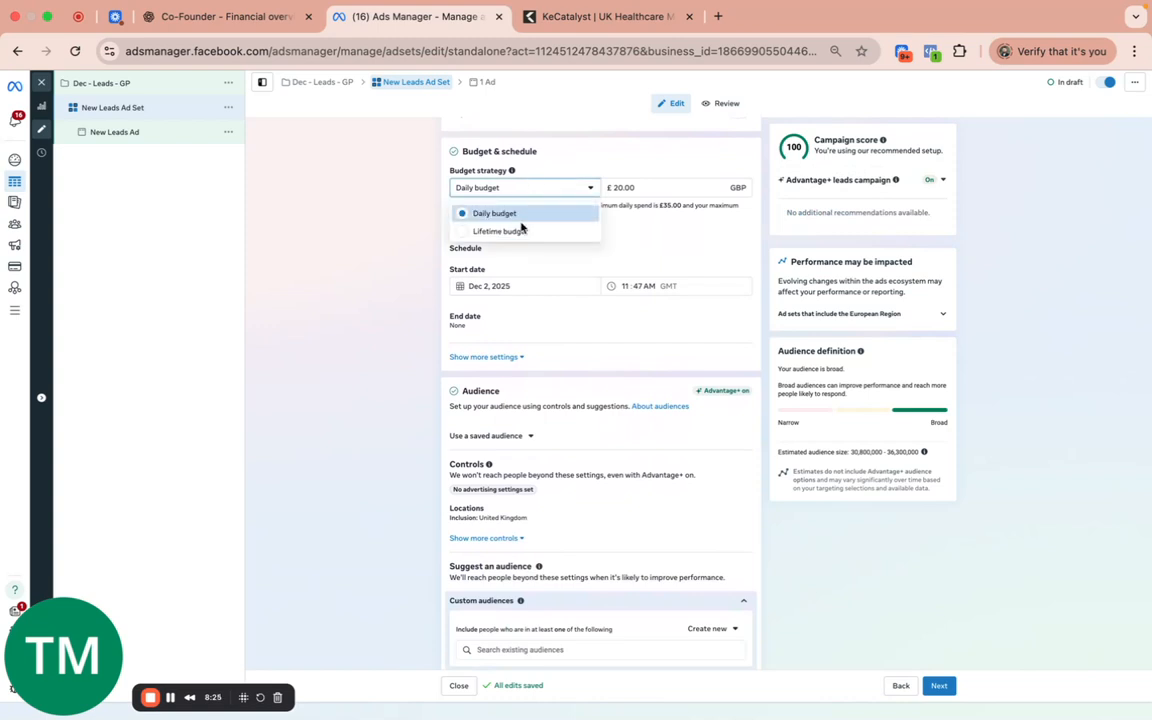
left_click(391, 223)
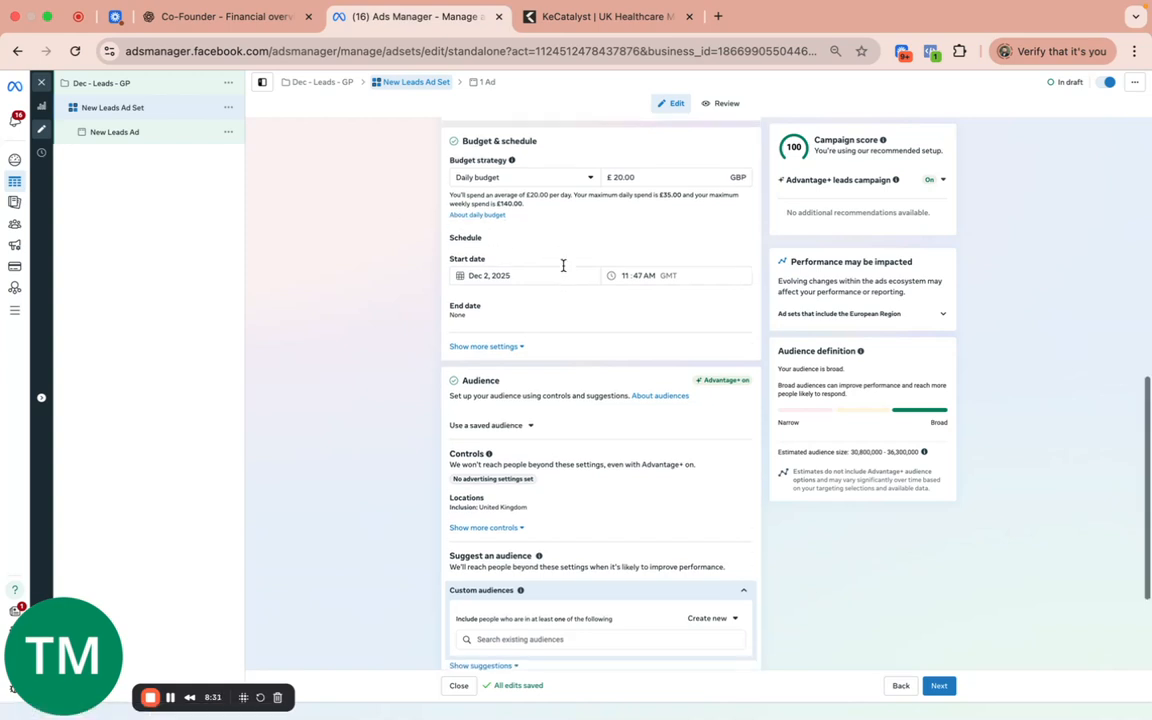
Expand the additional placement settings and the audience suggestions for age, gender and detailed targeting
scroll(563, 265, "down", 2)
scroll(563, 265, "down", 5)
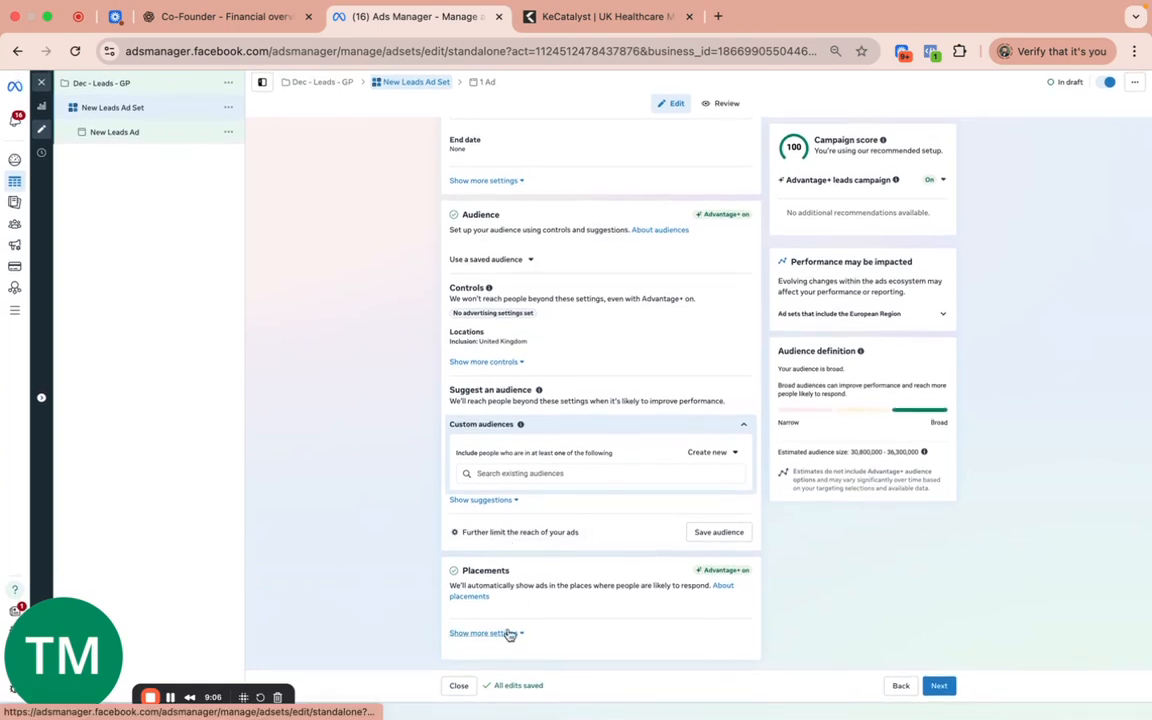
left_click(509, 634)
scroll(548, 504, "down", 1)
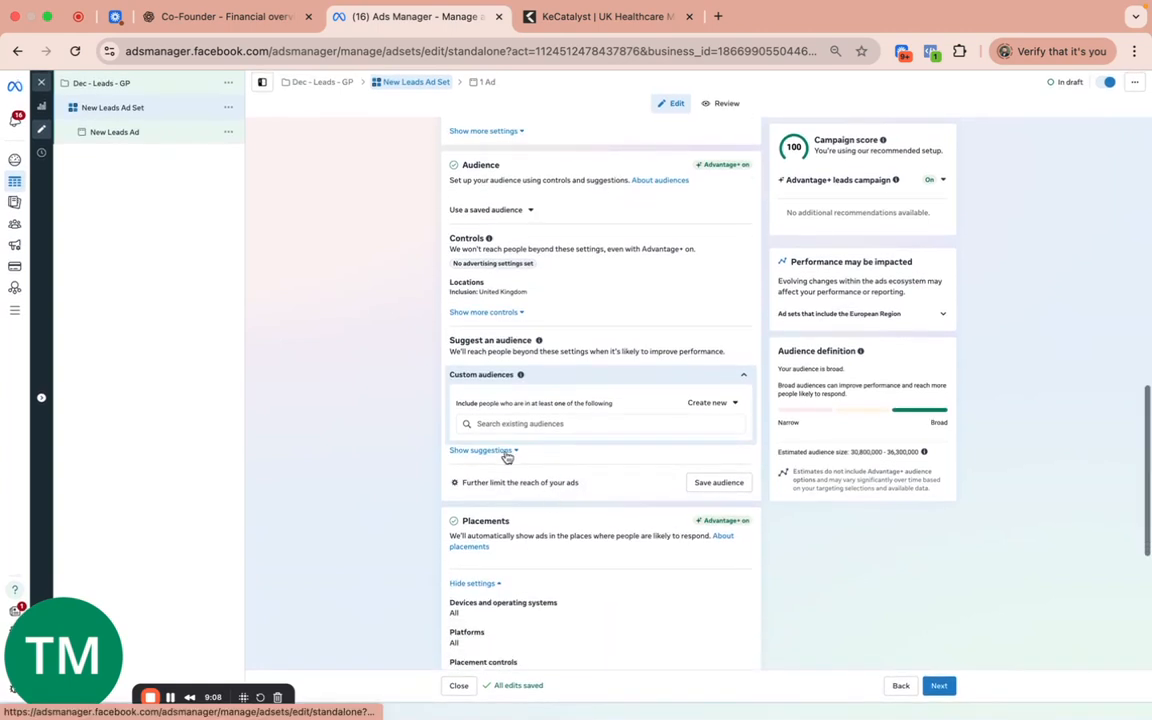
left_click(503, 452)
scroll(504, 455, "down", 2)
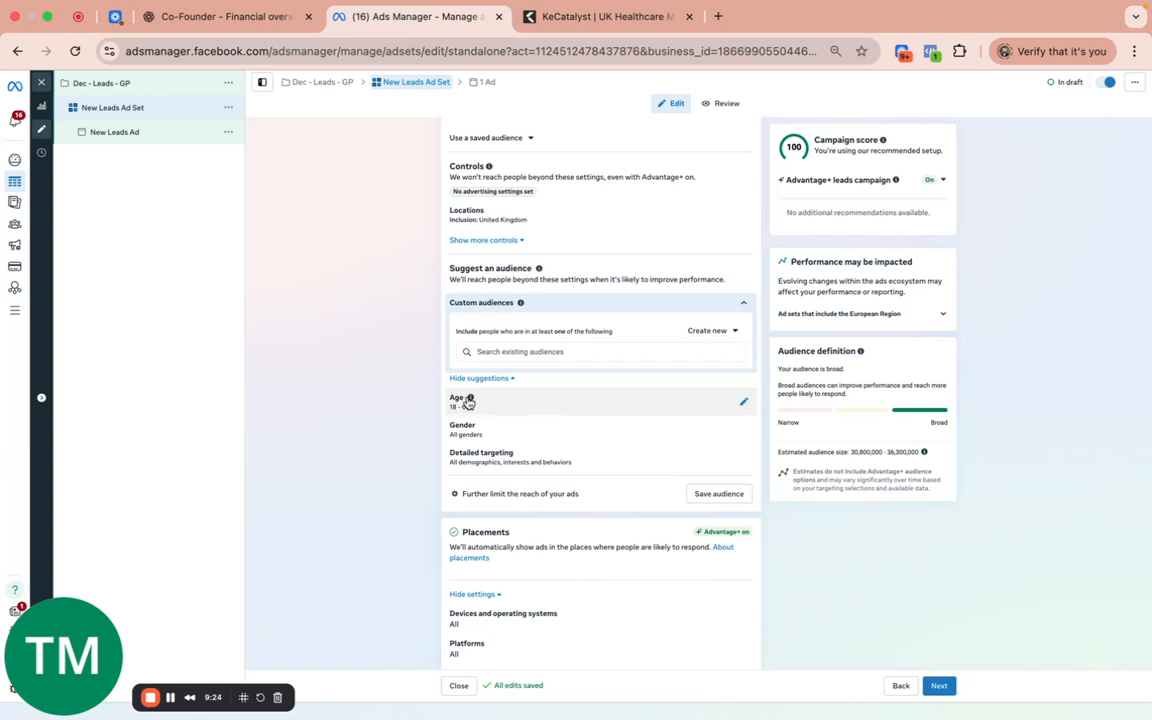
Check the option to further limit the reach of the ads, keeping the current audience setup
scroll(515, 403, "up", 1)
scroll(515, 403, "down", 1)
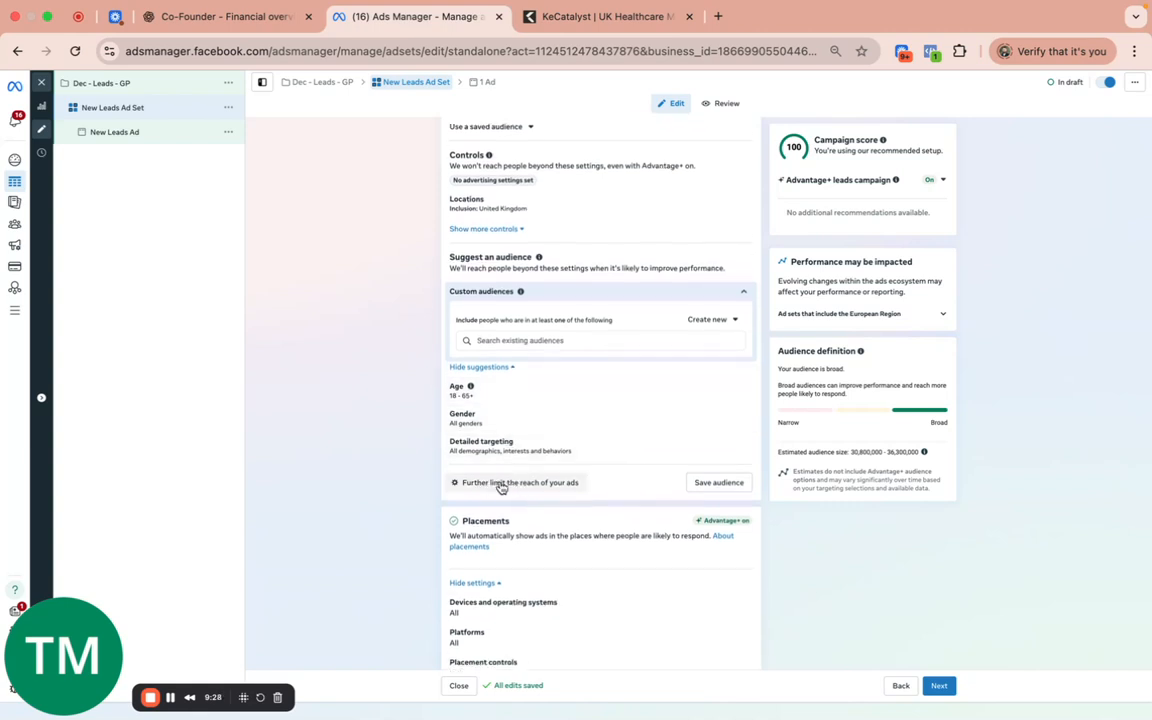
left_click(530, 485)
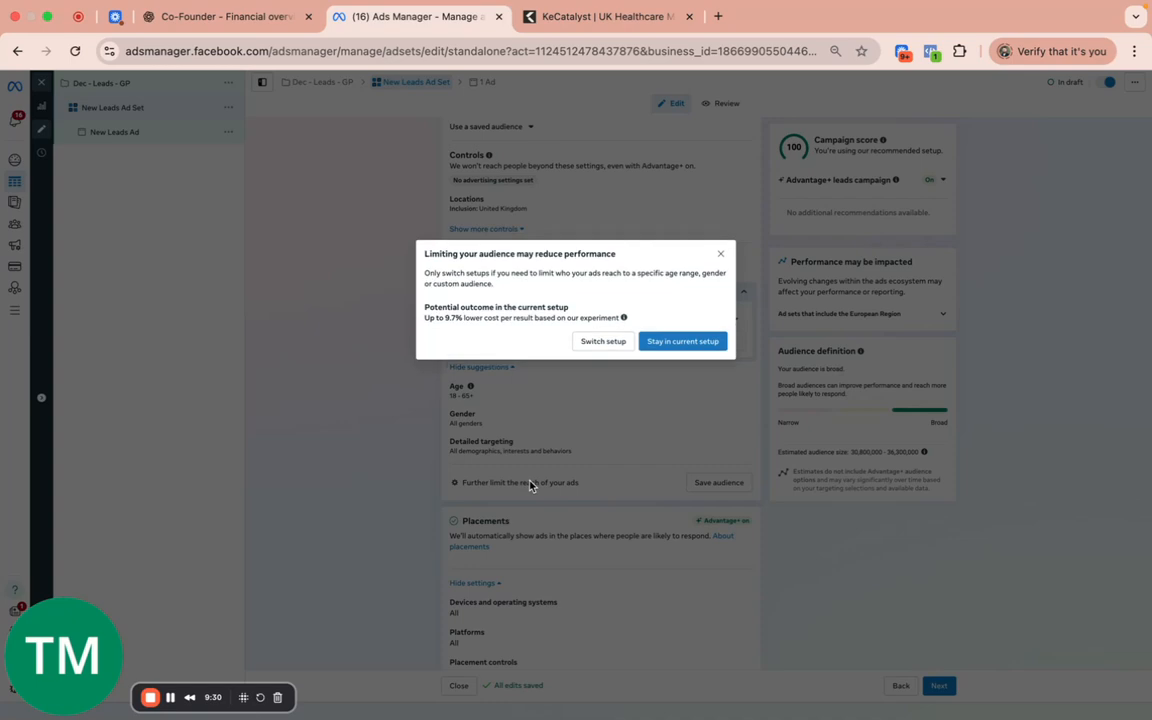
left_click(720, 255)
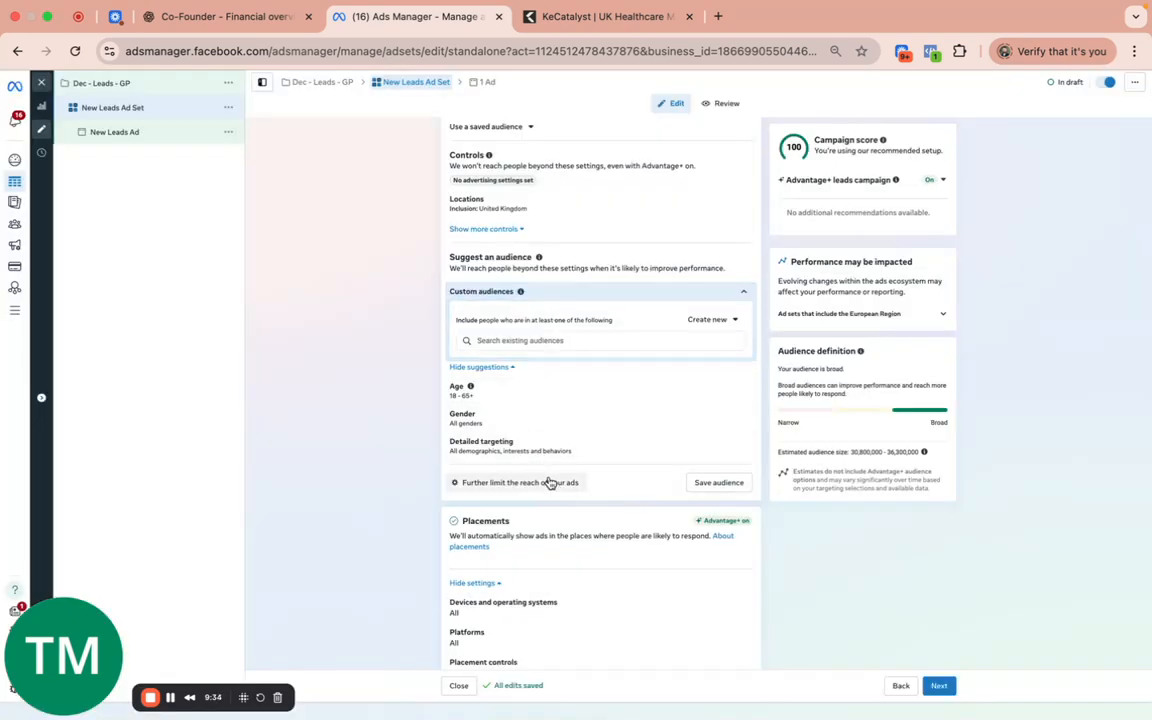
Examine the placement controls for feeds, stories and reels, in-stream ads, search results, and apps and sites
scroll(548, 483, "up", 2)
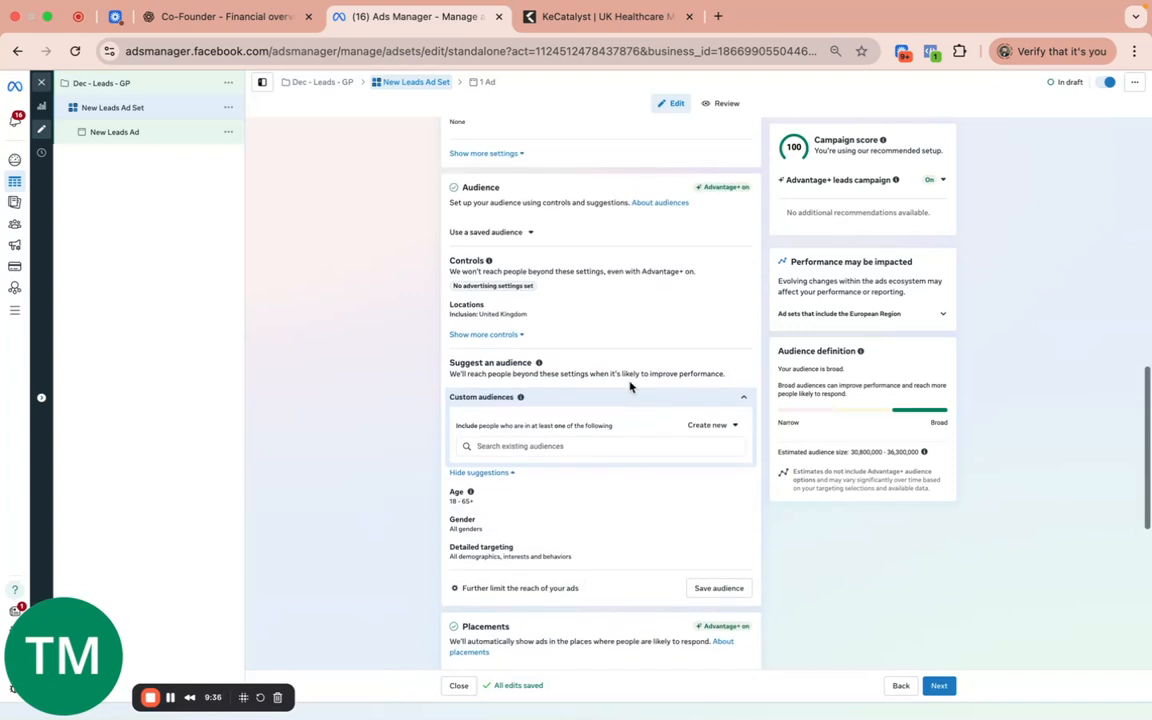
scroll(631, 388, "down", 5)
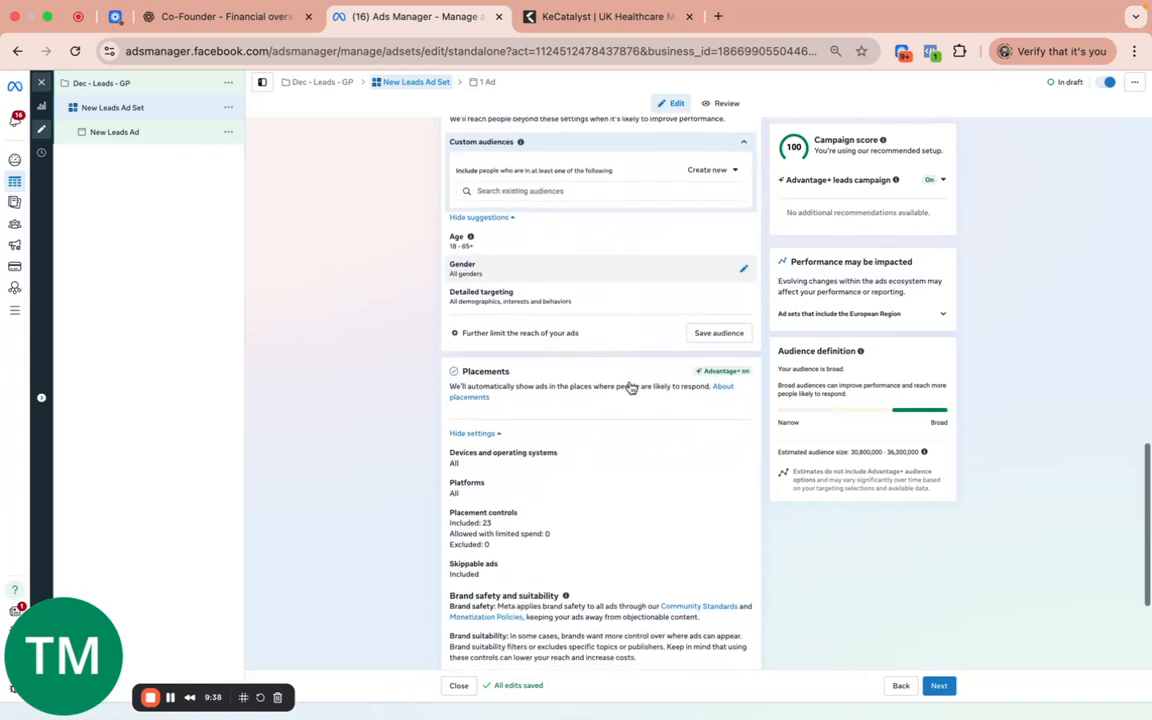
scroll(522, 348, "down", 2)
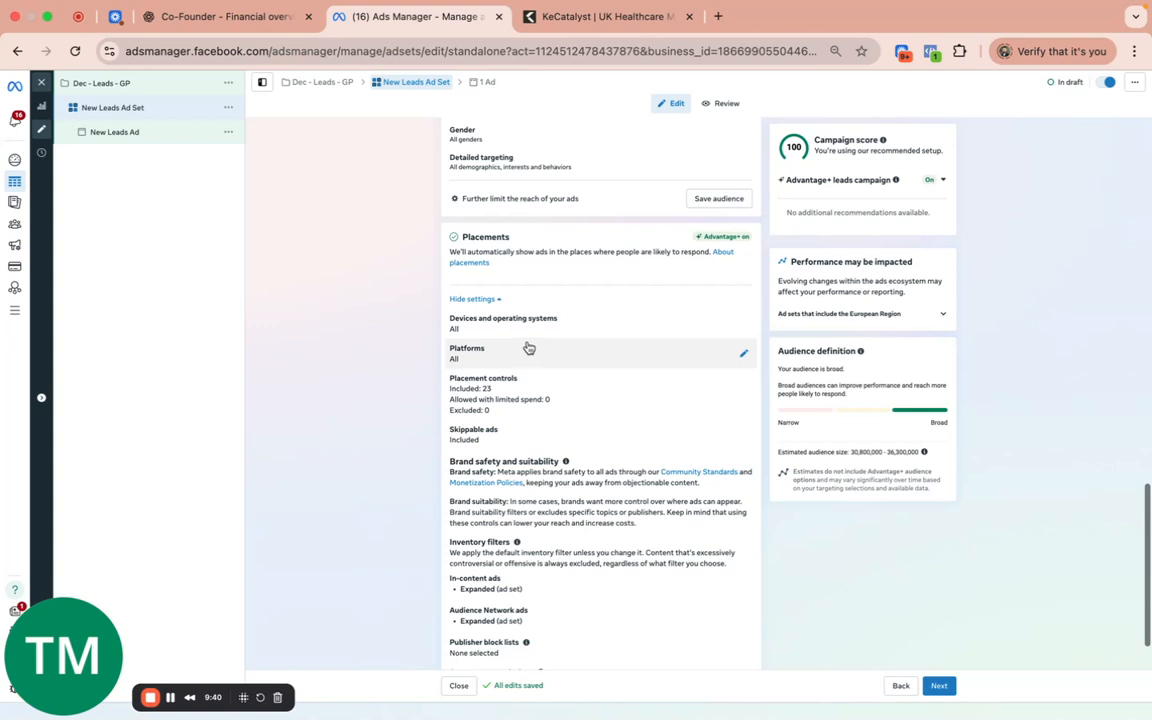
left_click(742, 396)
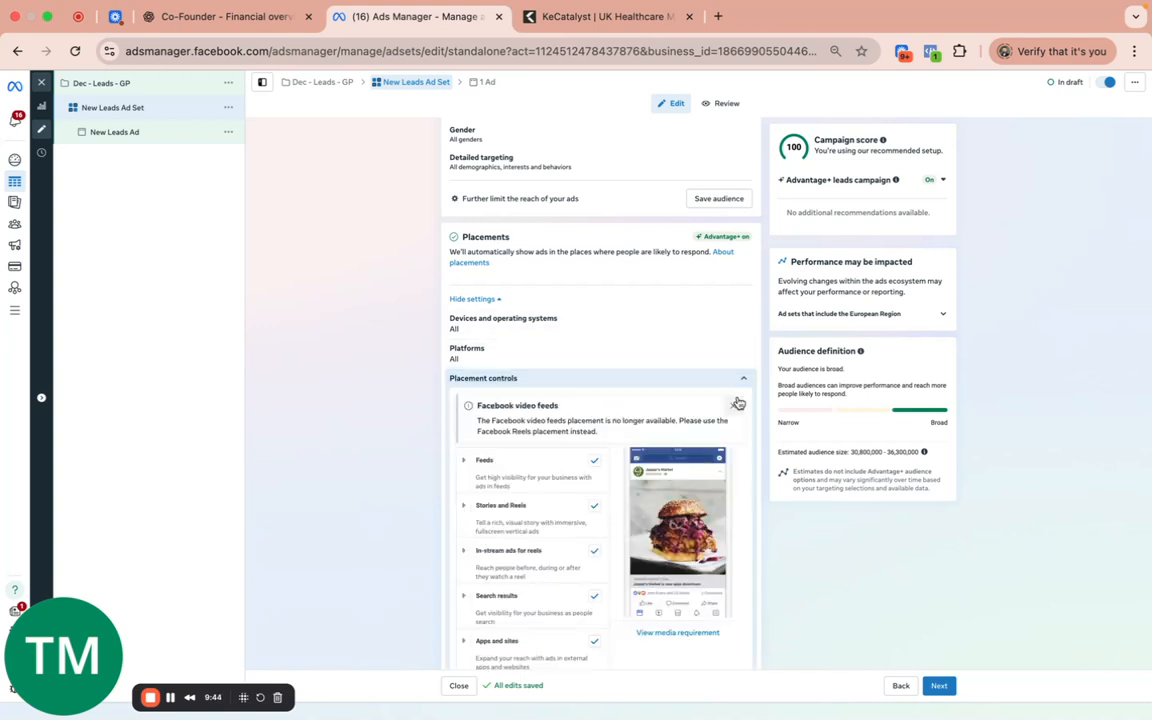
scroll(738, 402, "down", 2)
scroll(738, 402, "down", 2)
scroll(547, 397, "down", 2)
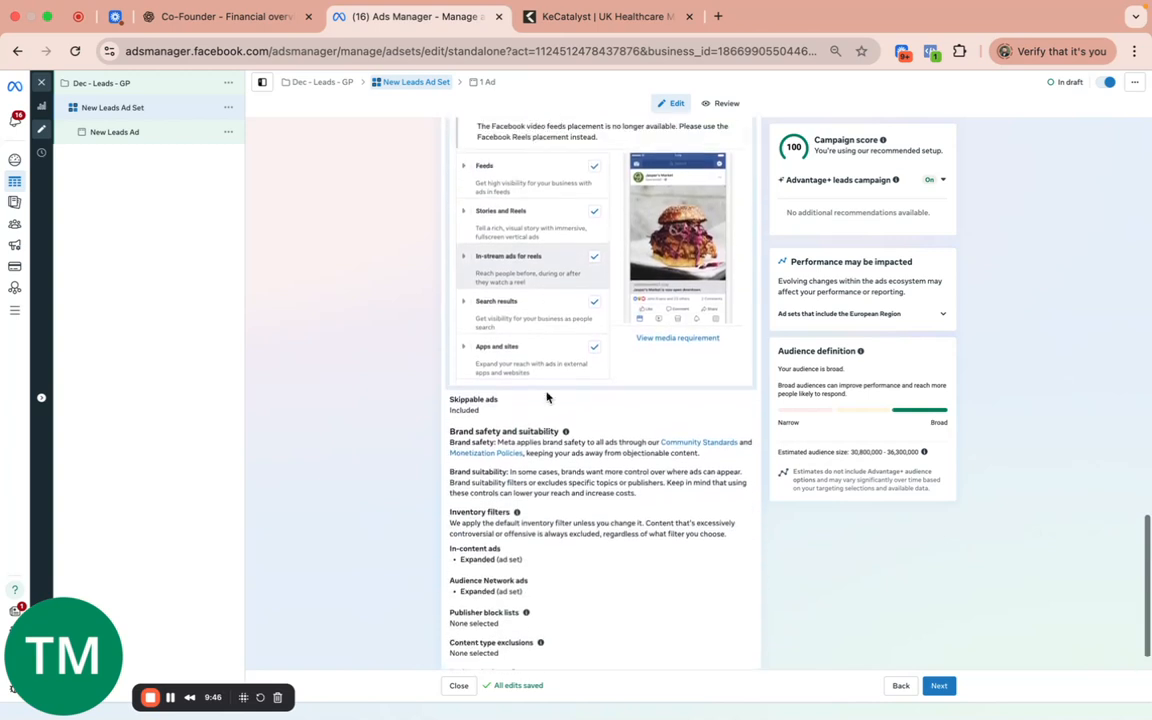
scroll(546, 397, "up", 3)
scroll(547, 397, "up", 1)
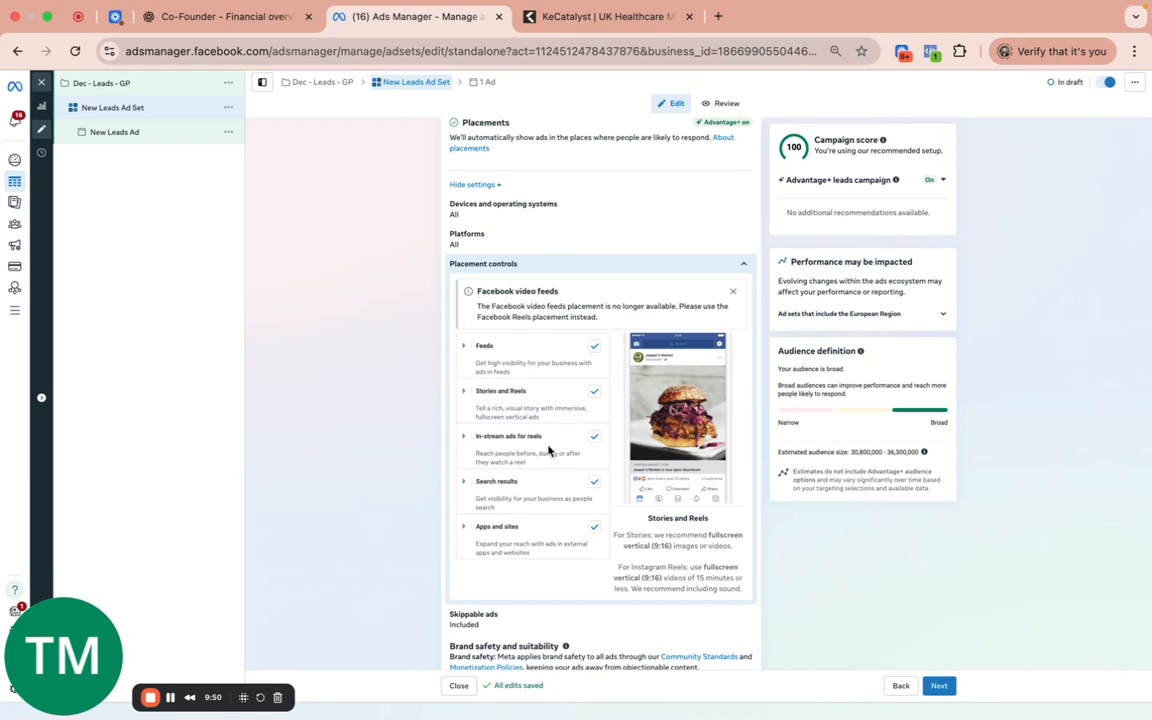
scroll(548, 452, "down", 1)
Restrict the placement platforms to Facebook and Instagram, excluding Audience Network, Messenger and Threads
scroll(548, 450, "up", 3)
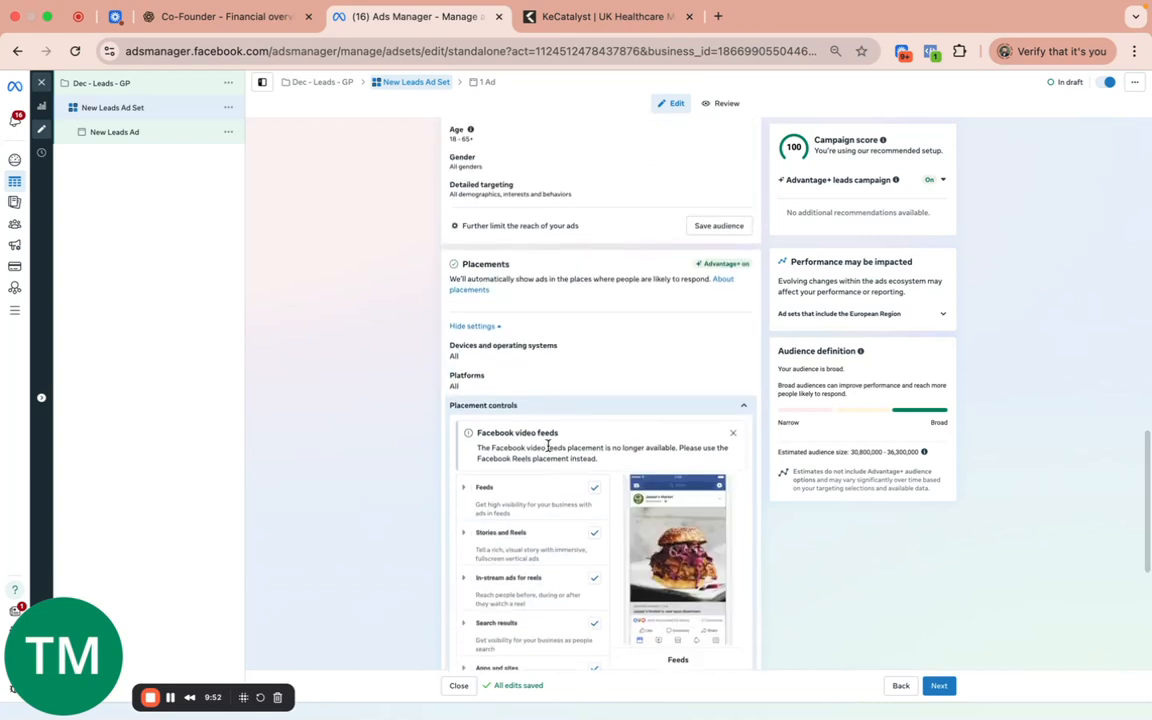
left_click(742, 386)
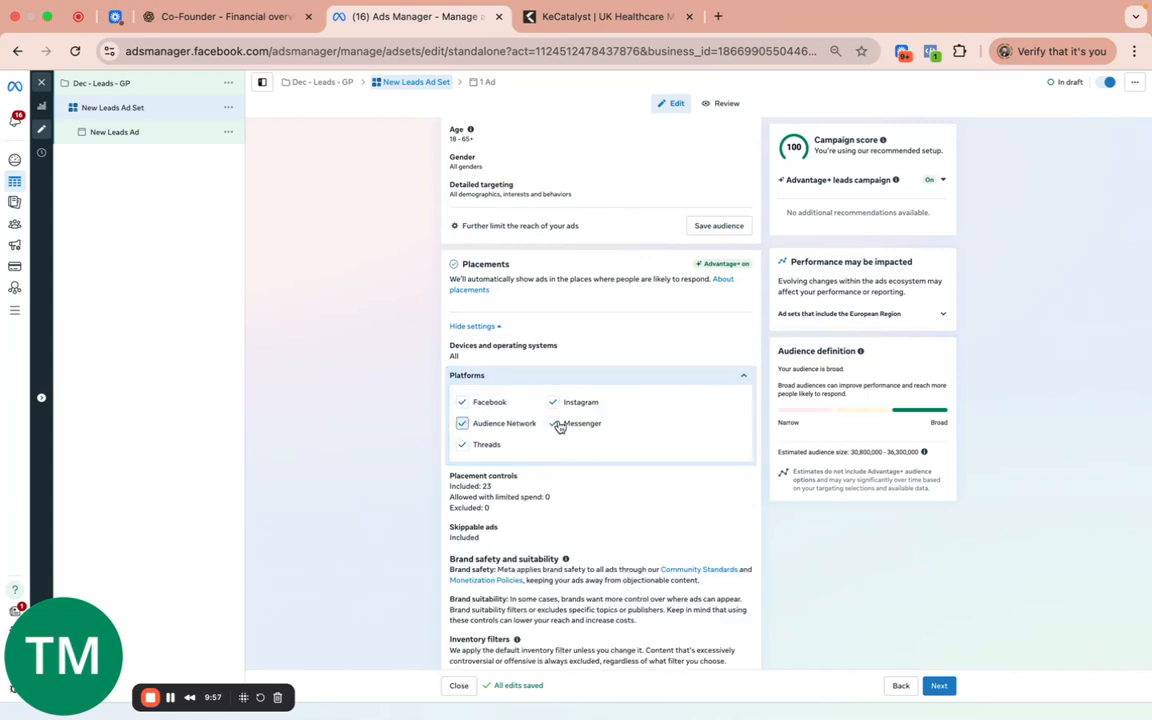
left_click(498, 450)
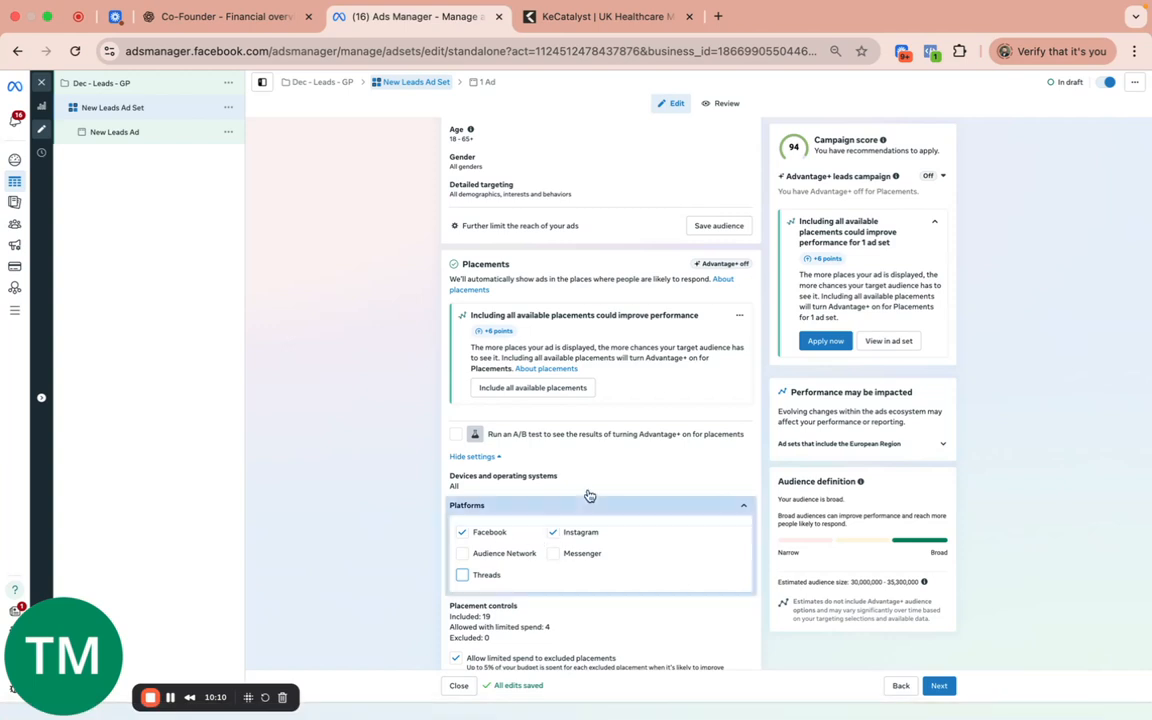
Turn off limited spend to excluded placements in the placement controls
scroll(440, 525, "down", 1)
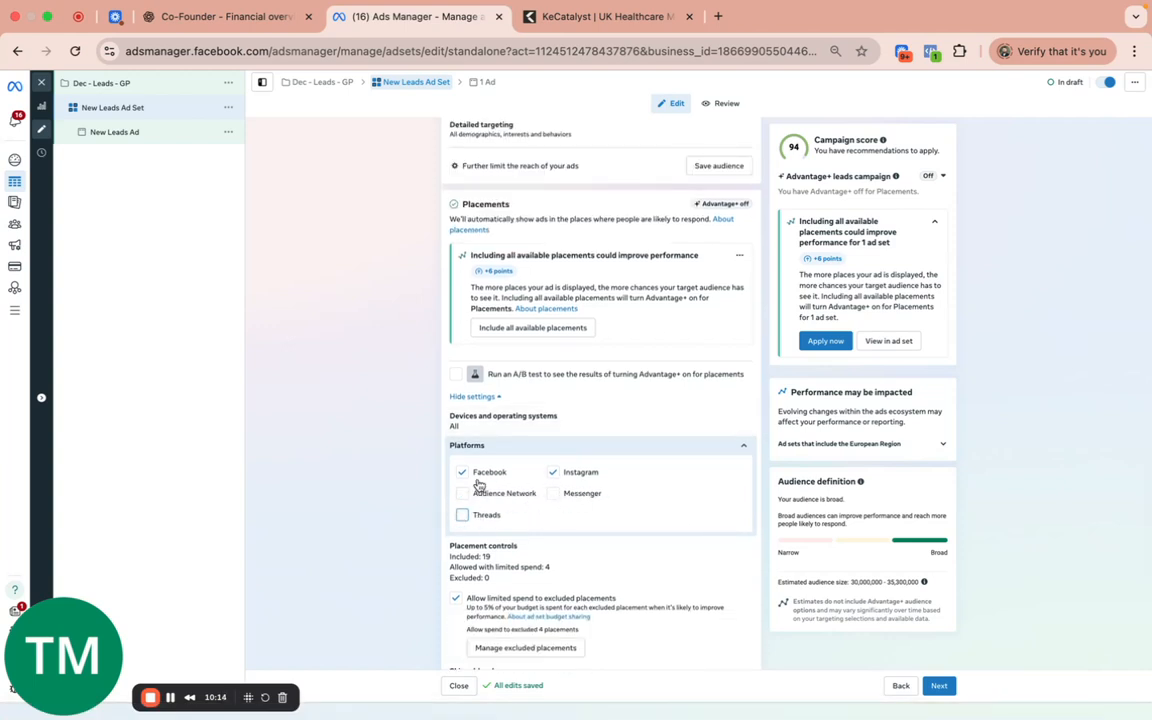
scroll(590, 472, "down", 1)
left_click(459, 436)
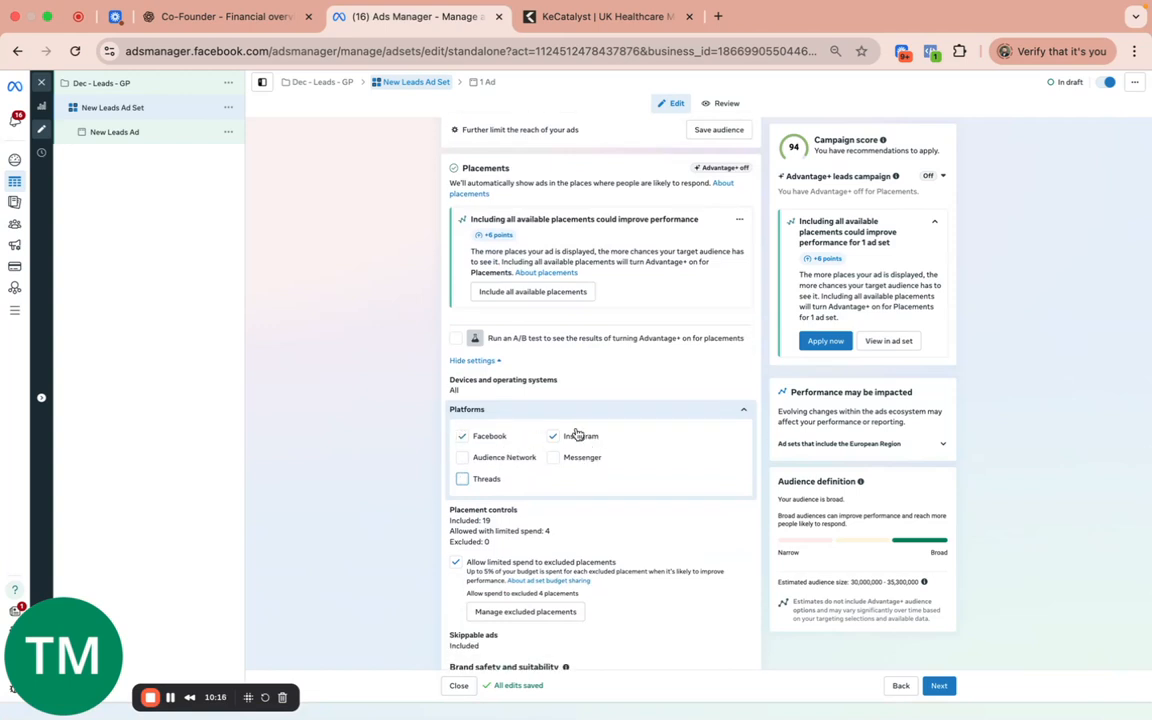
scroll(578, 437, "down", 3)
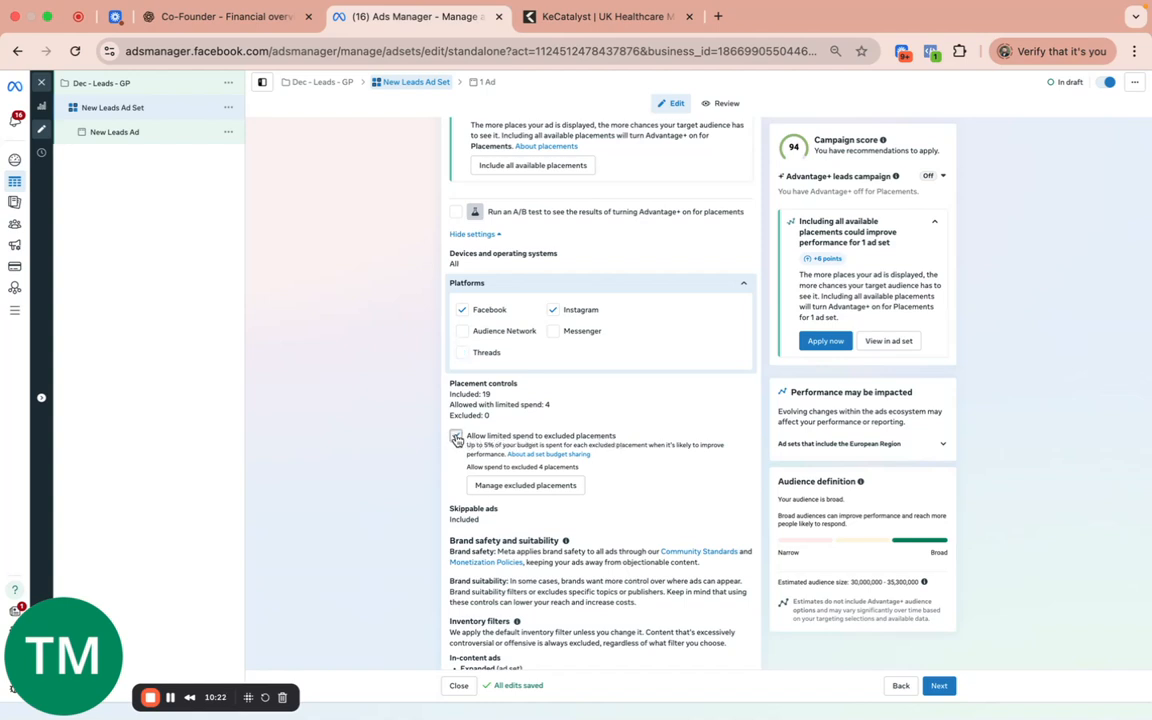
Review the ad set's brand safety, budget and schedule, audience and conversion settings
left_click(593, 440)
scroll(592, 439, "down", 3)
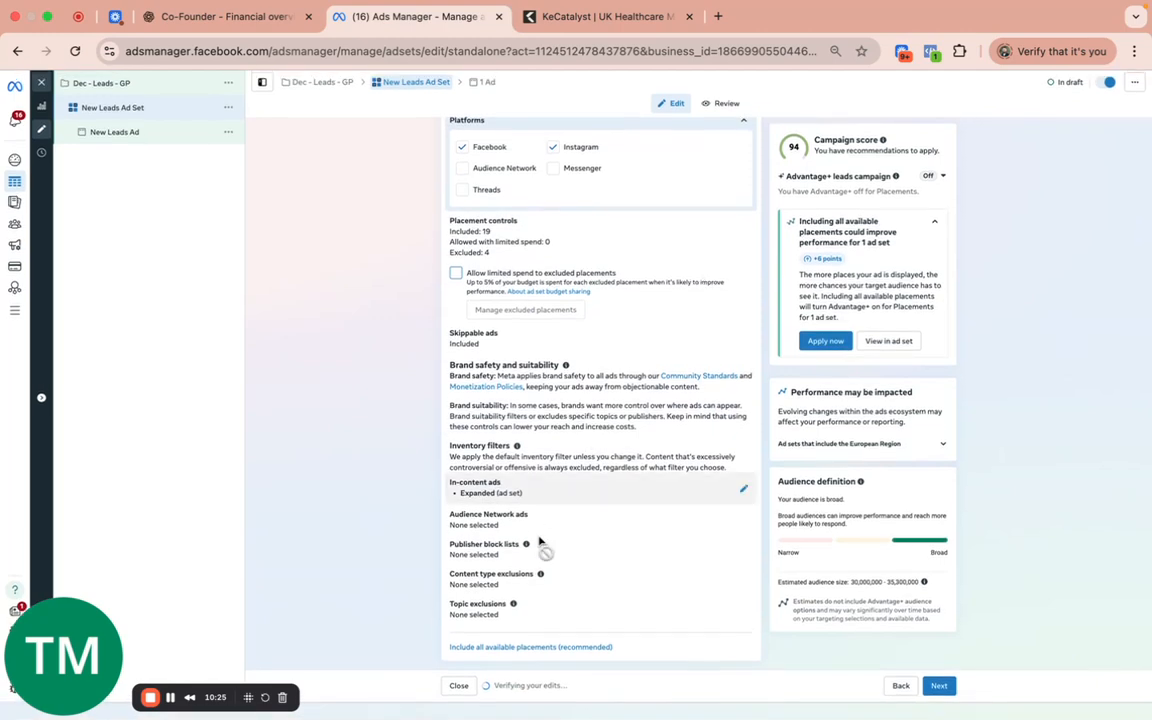
scroll(589, 400, "up", 12)
scroll(590, 406, "up", 6)
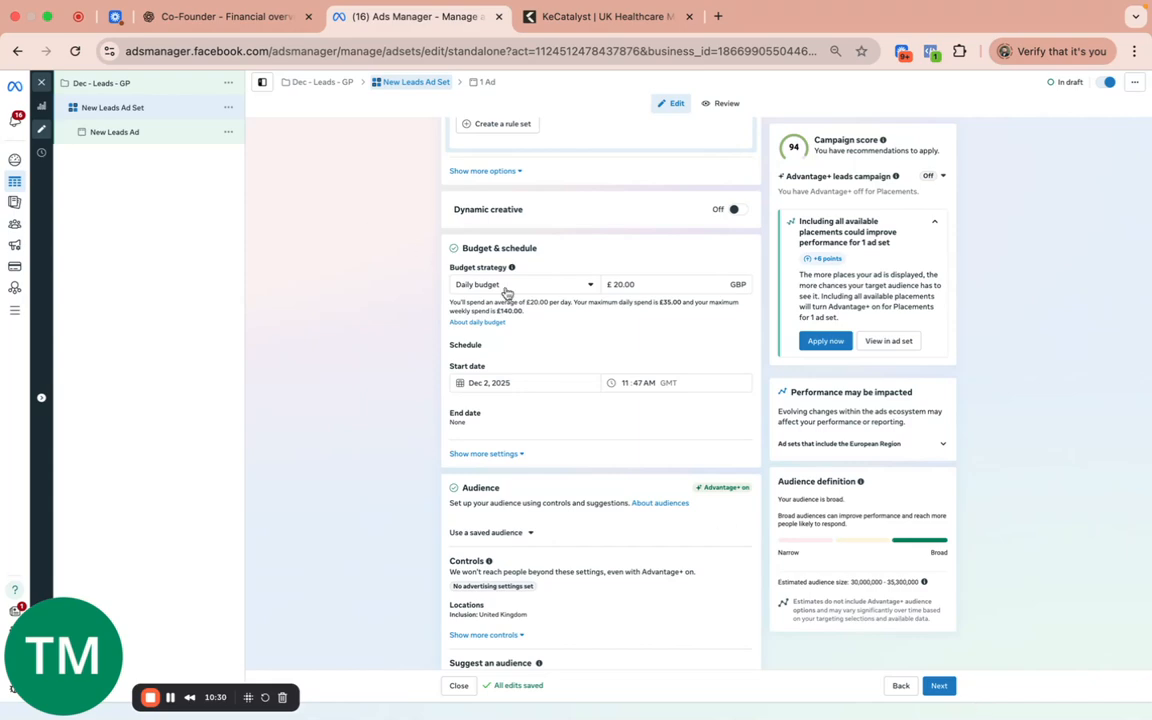
scroll(500, 300, "up", 10)
scroll(480, 330, "down", 6)
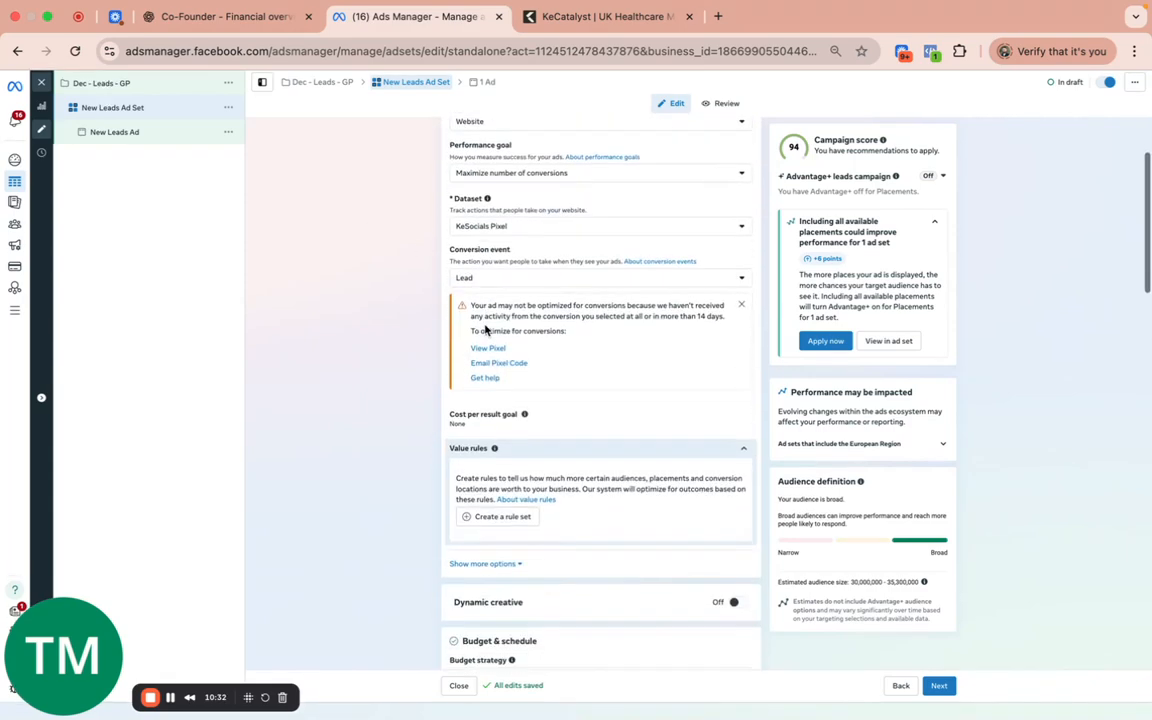
Open the New Leads Ad and turn off multi-advertiser ads in its ad setup
left_click(118, 131)
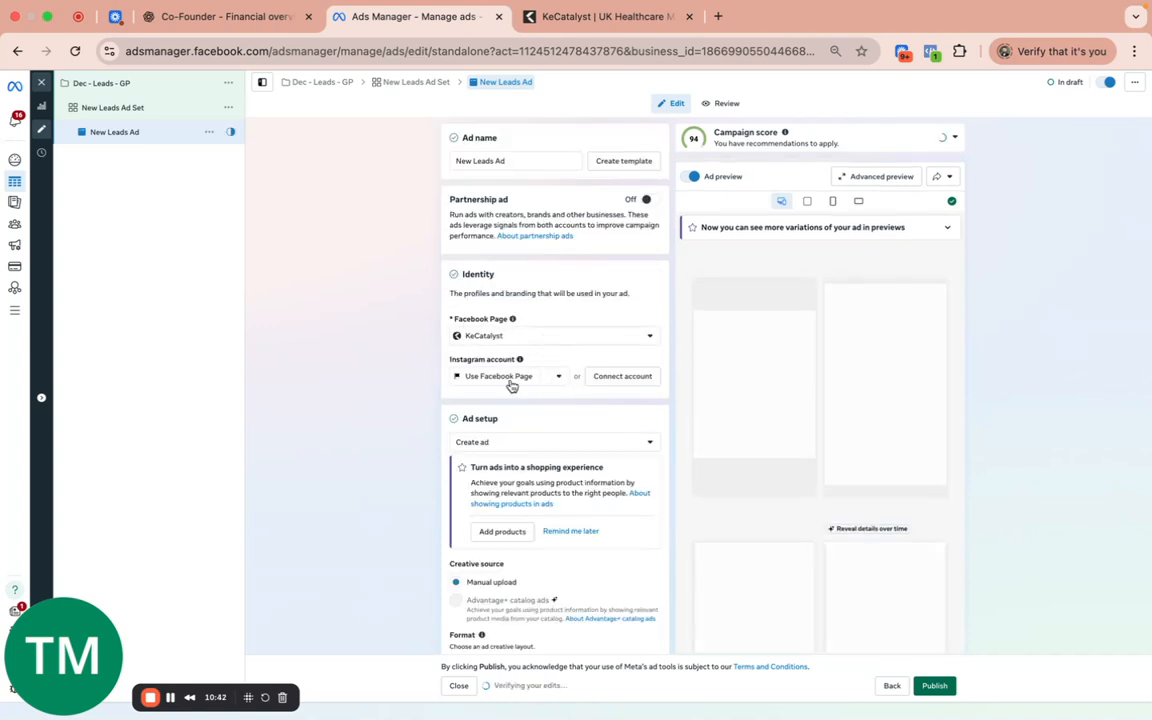
scroll(537, 382, "down", 1)
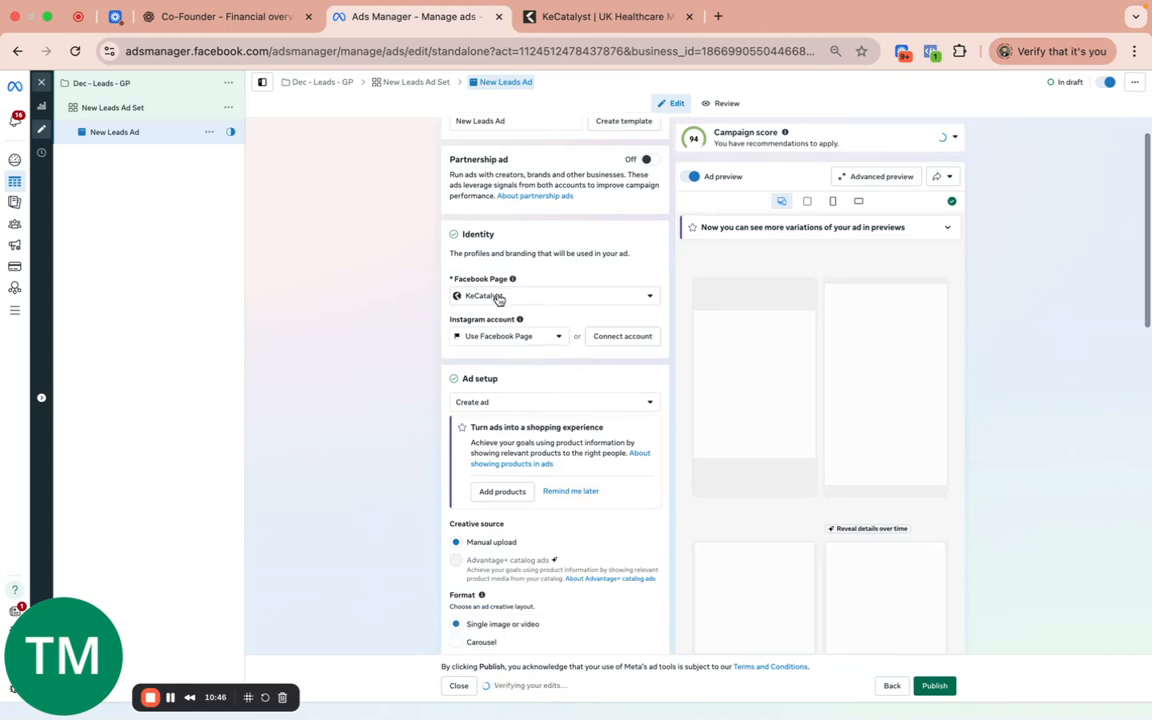
scroll(498, 299, "down", 2)
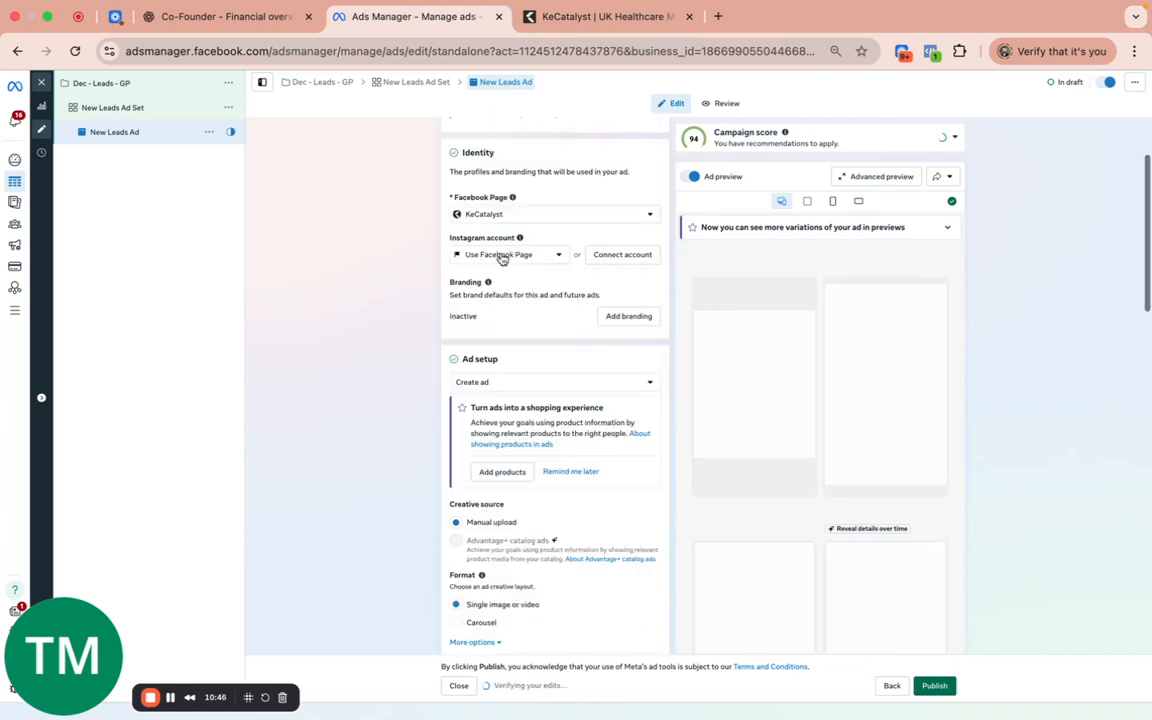
scroll(502, 258, "down", 4)
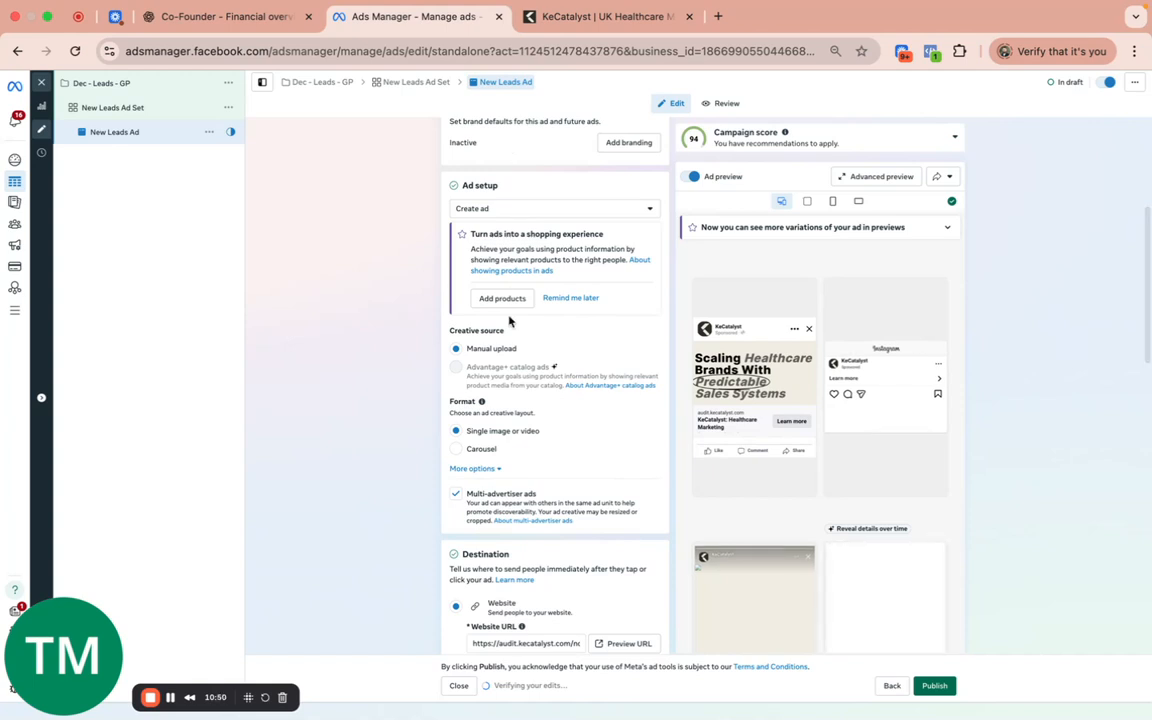
scroll(509, 320, "down", 1)
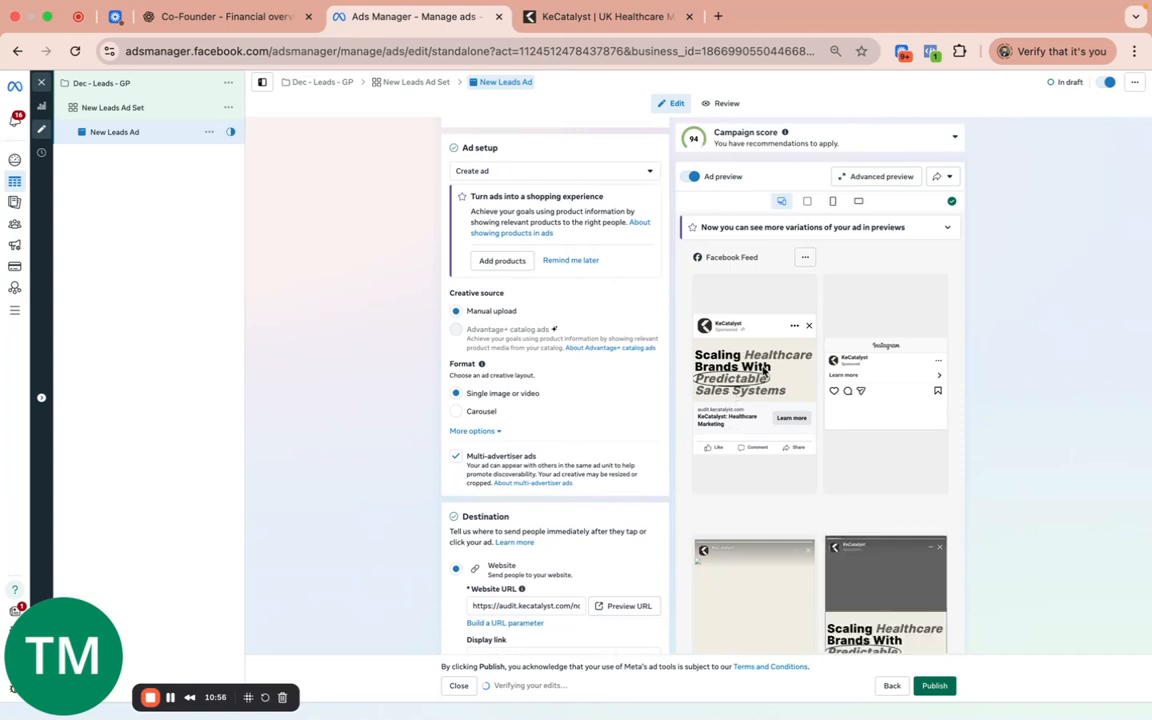
left_click(457, 458)
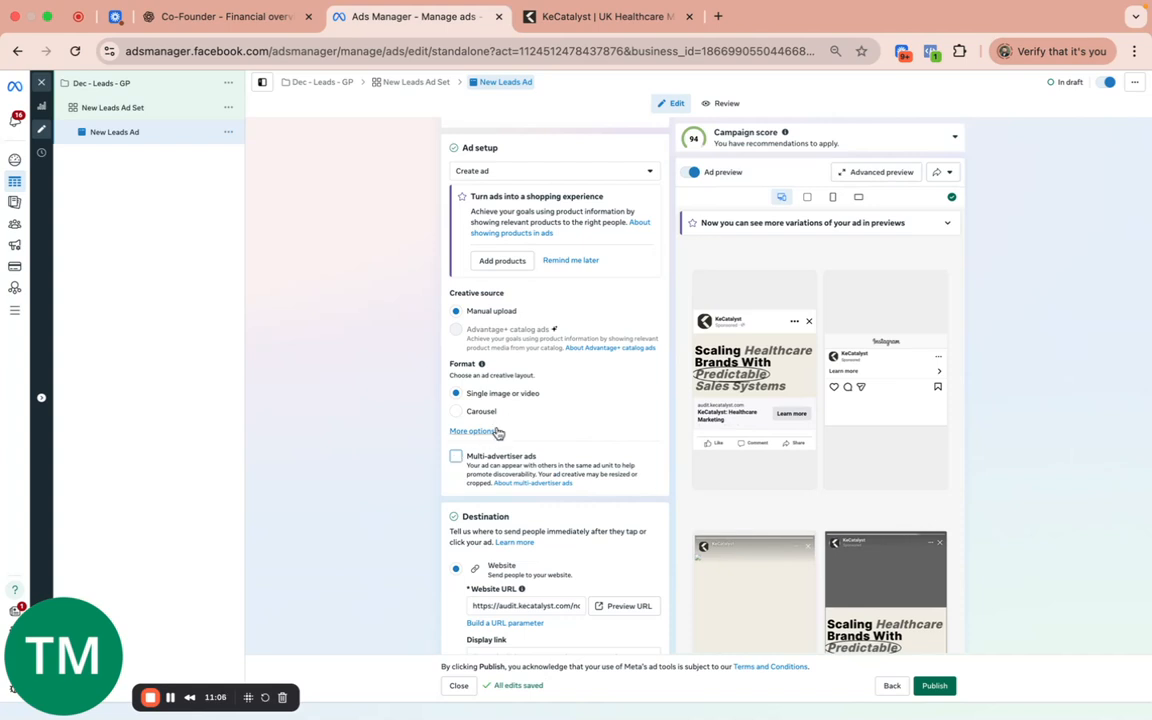
Show the additional format options in the ad setup, keeping the single image or video format
left_click(470, 431)
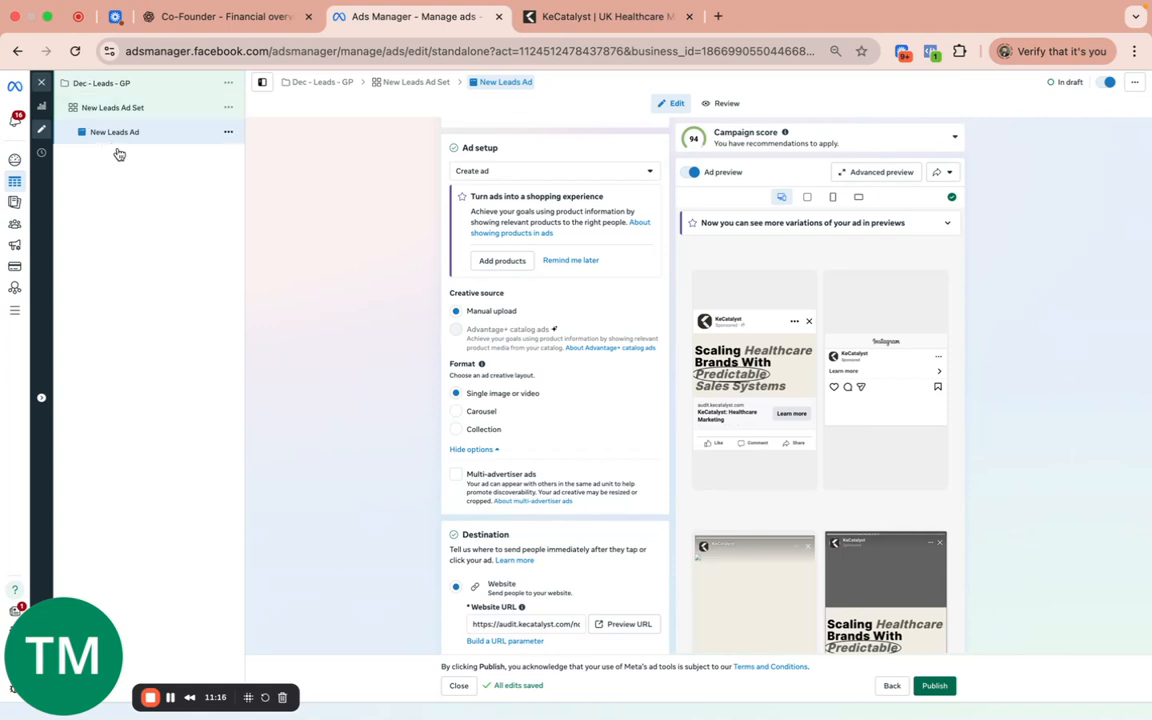
scroll(440, 290, "down", 3)
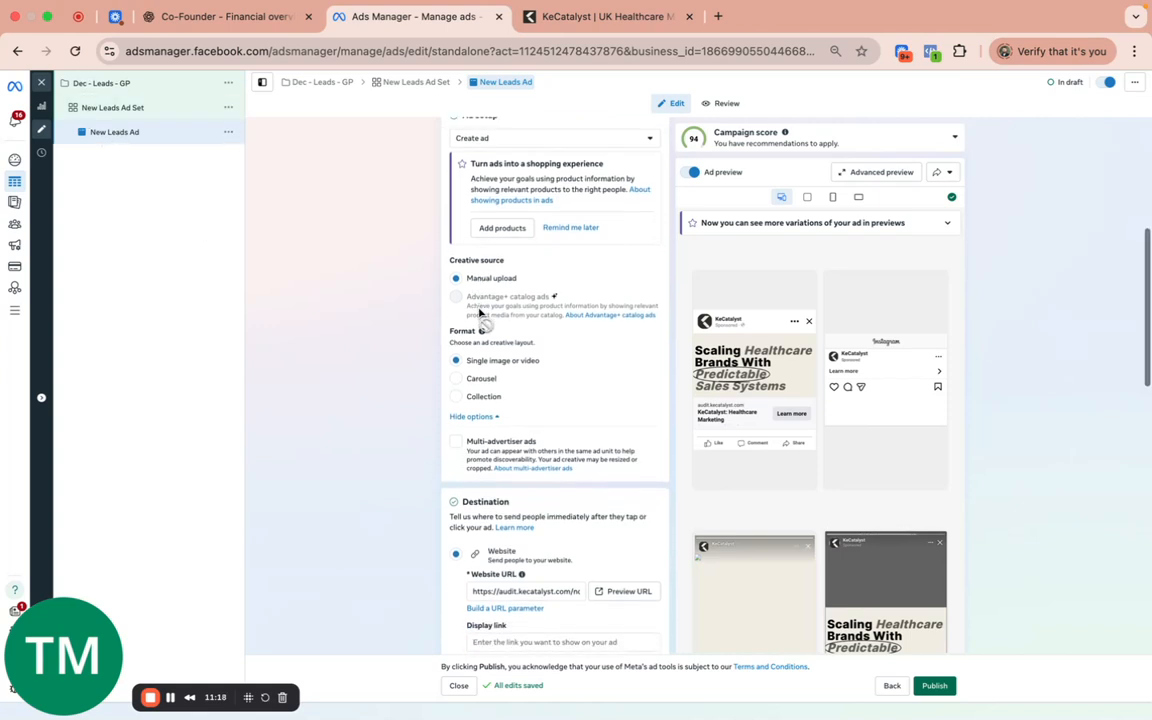
scroll(479, 314, "up", 1)
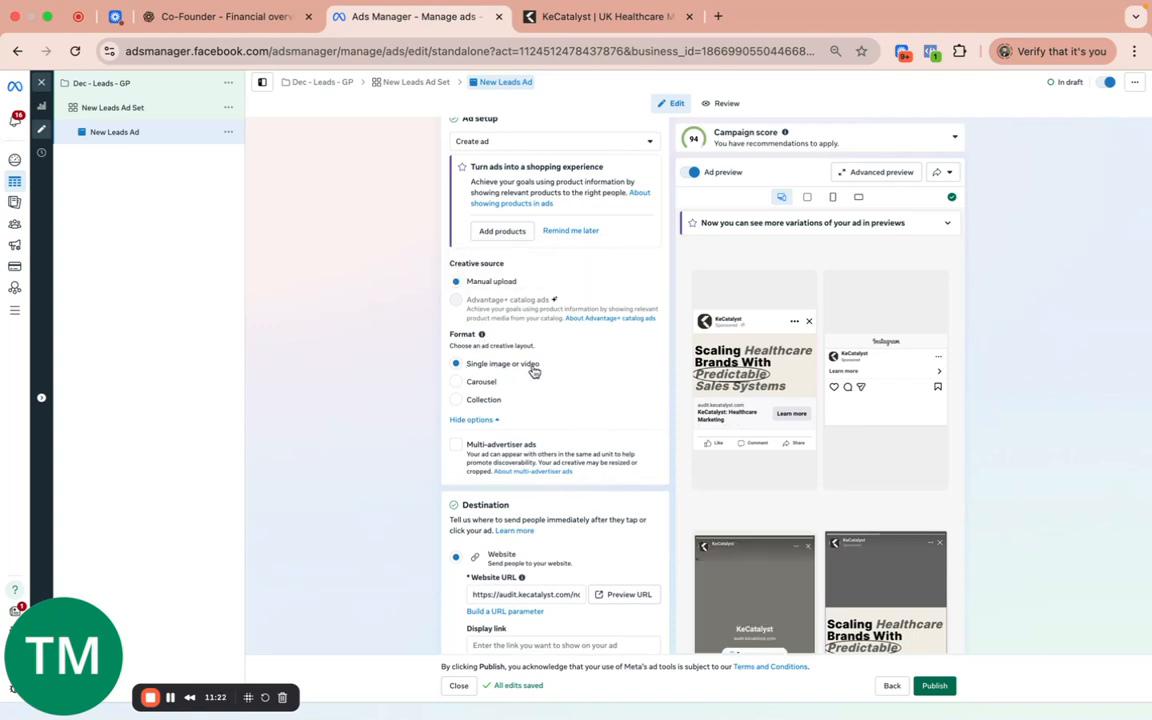
Try "GP Appointment London" as the display link for the website destination, and clear the field again
scroll(535, 372, "down", 5)
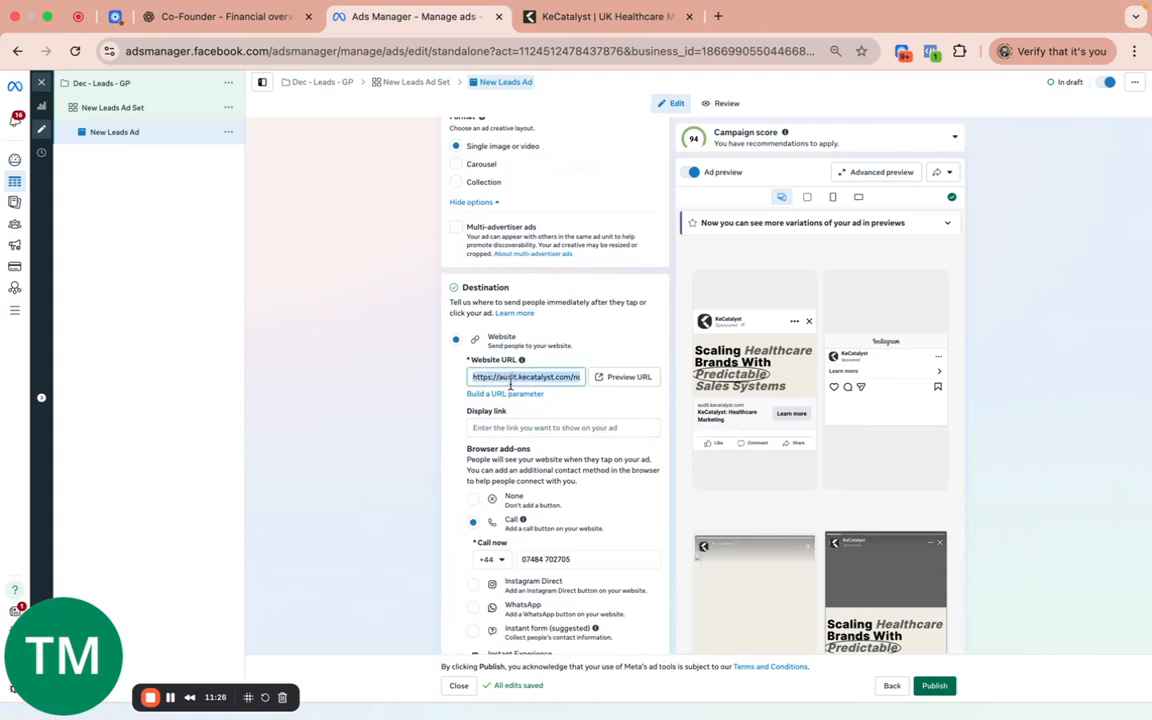
left_click(514, 428)
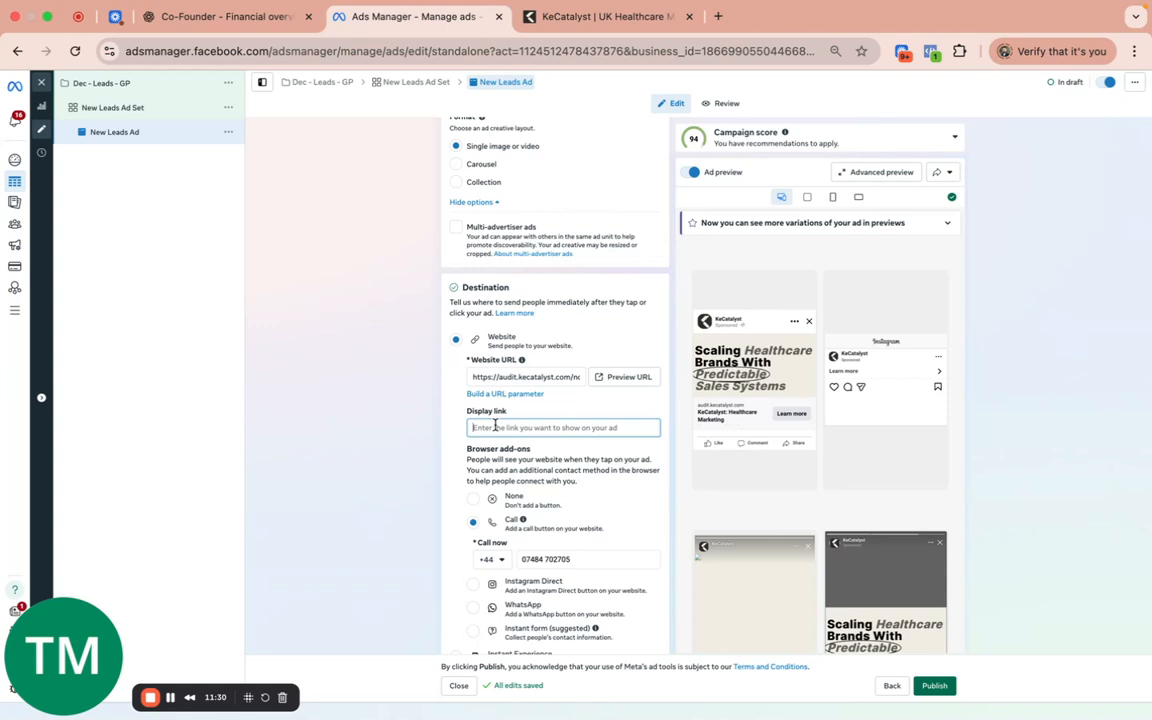
type("k")
key("BackSpace")
key("BackSpace")
key("BackSpace")
key("BackSpace")
type("GP Appoin")
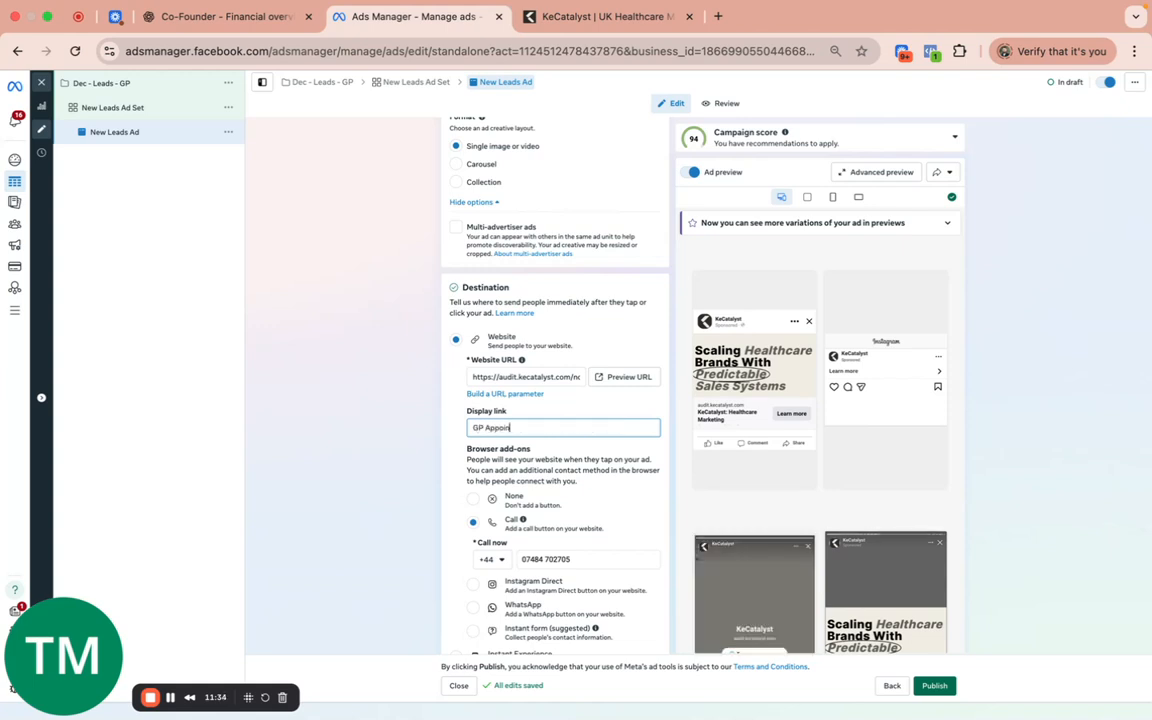
type("tment London")
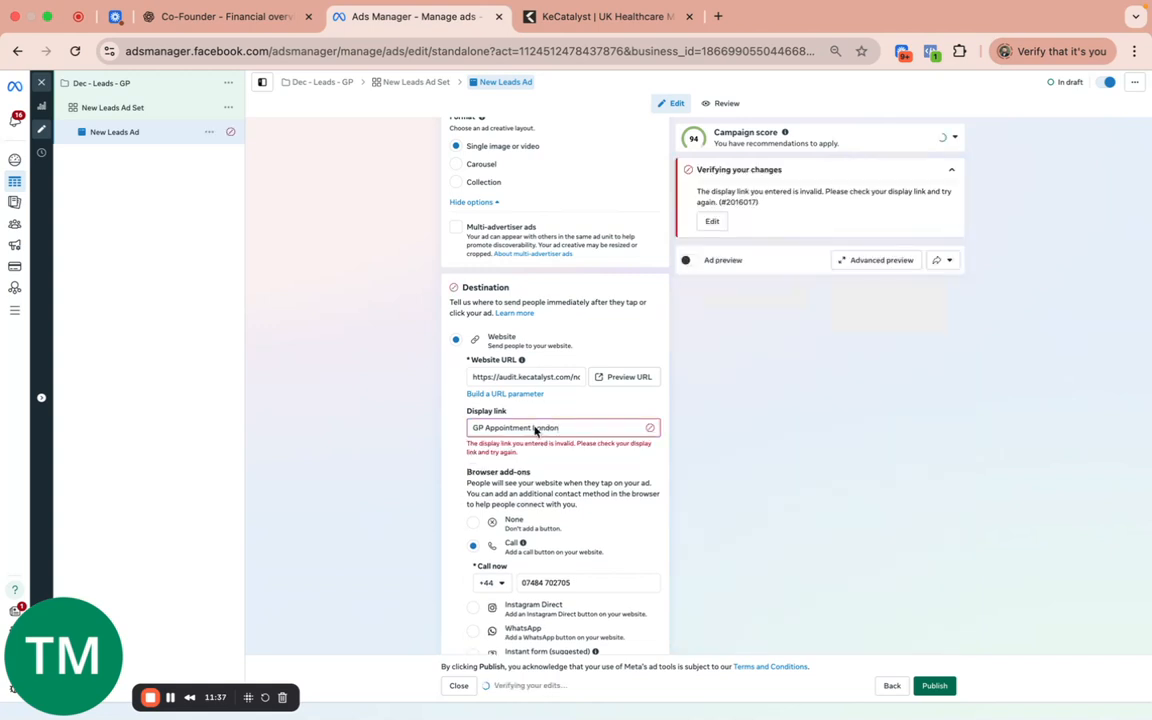
triple_click(536, 430)
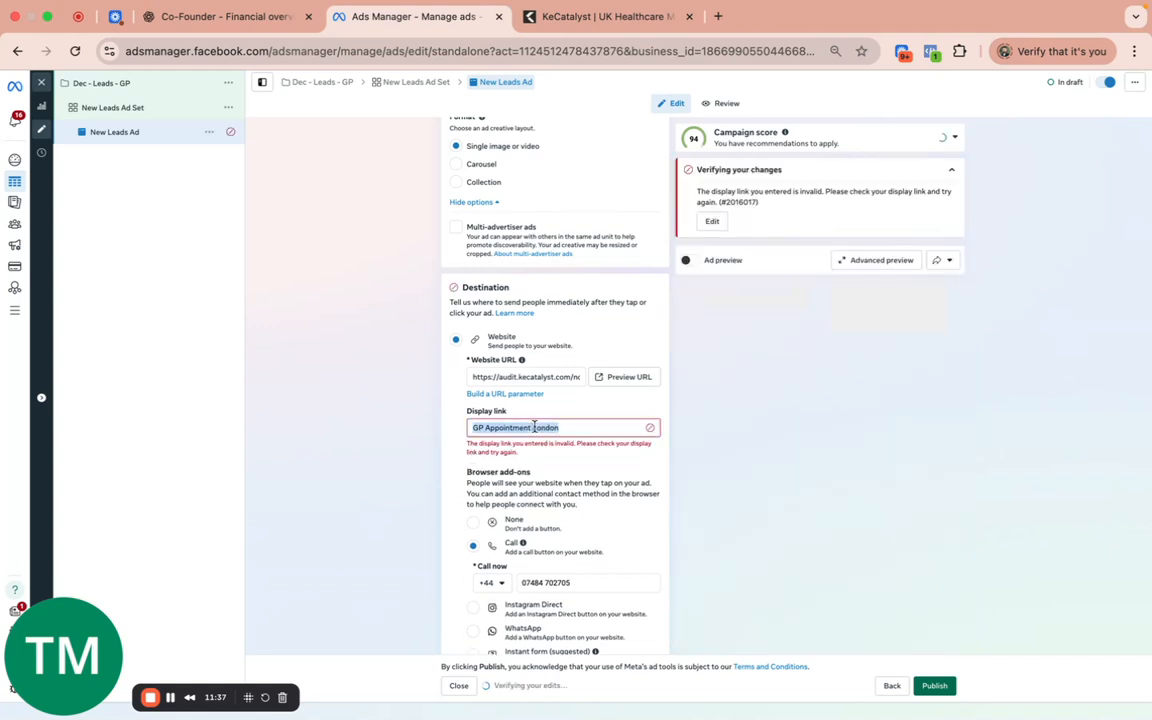
key("BackSpace")
Set the website destination's browser add-on to None so that no contact button is added
scroll(536, 430, "down", 1)
scroll(500, 263, "down", 3)
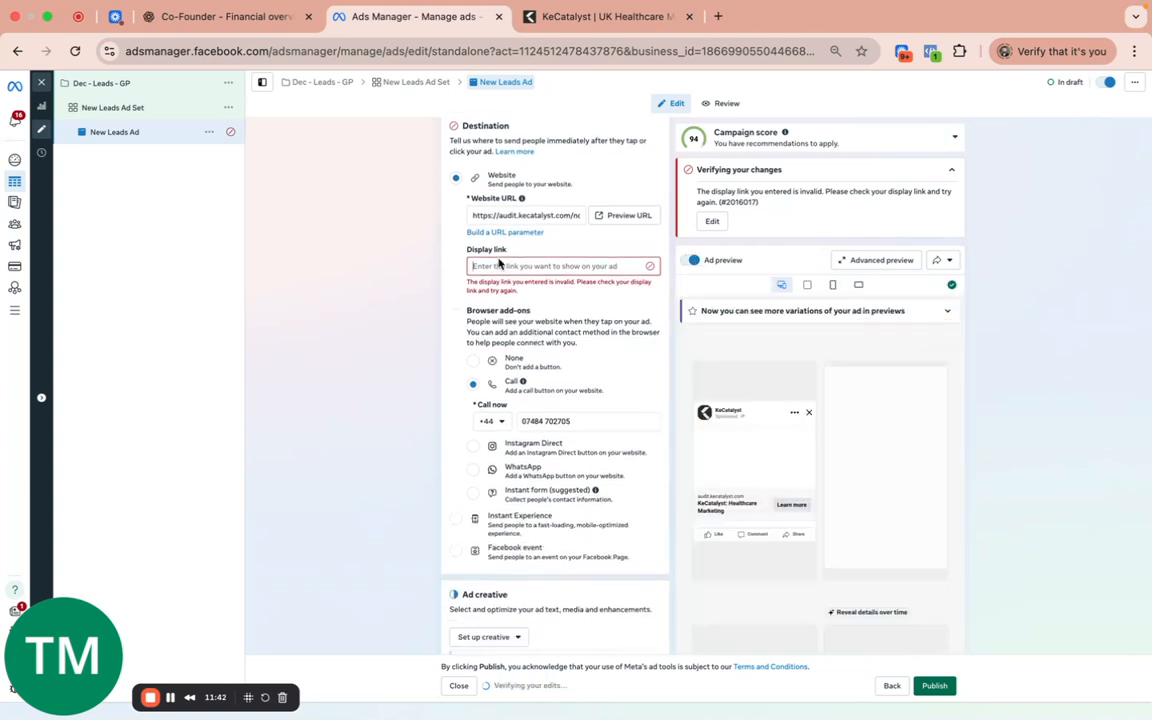
scroll(487, 290, "down", 1)
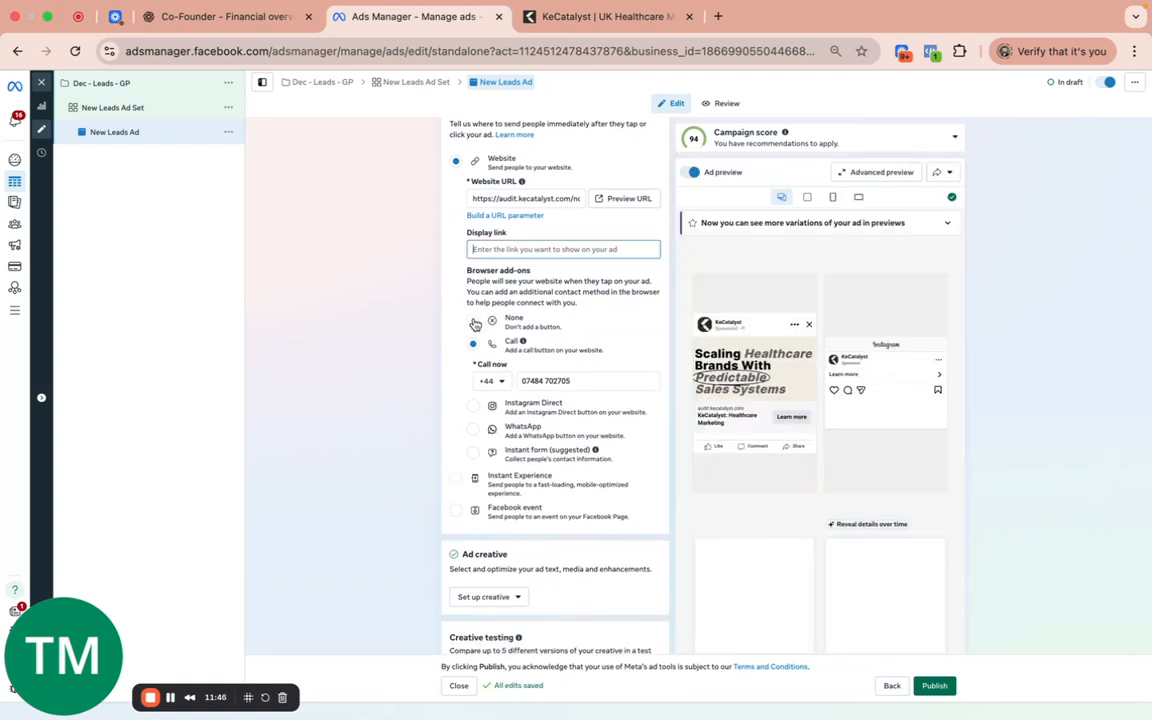
left_click(473, 321)
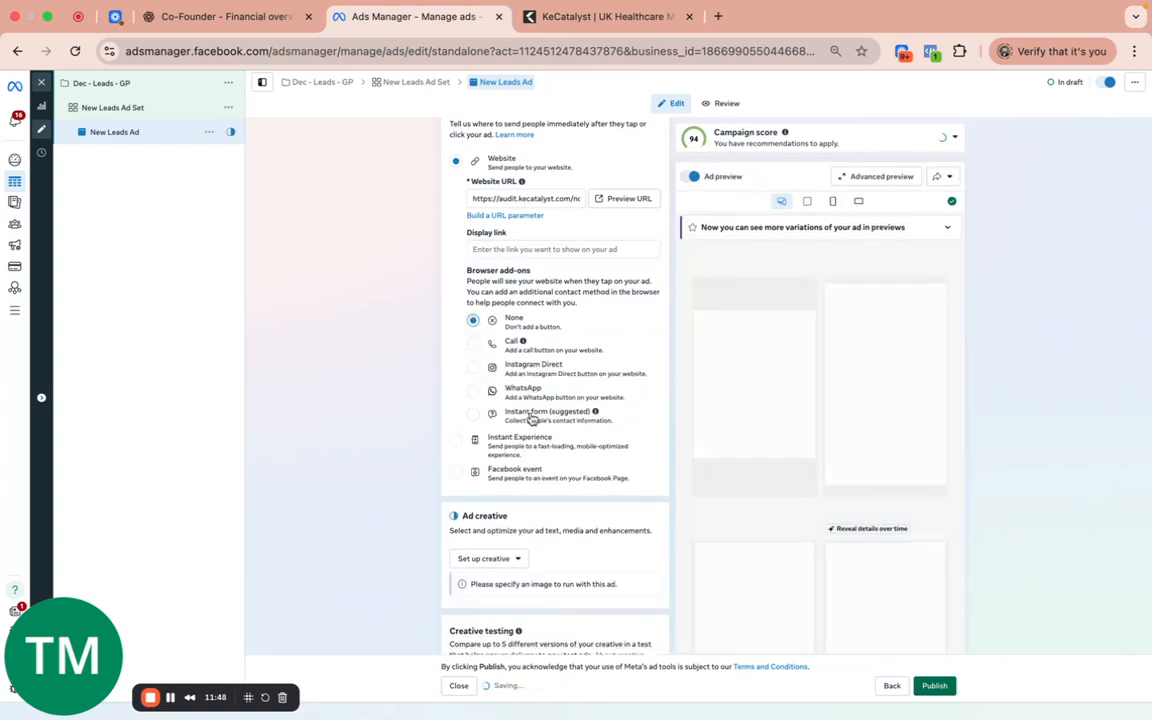
Examine the available creative types and the ad's creative testing, languages, tracking and destination settings
scroll(531, 418, "down", 4)
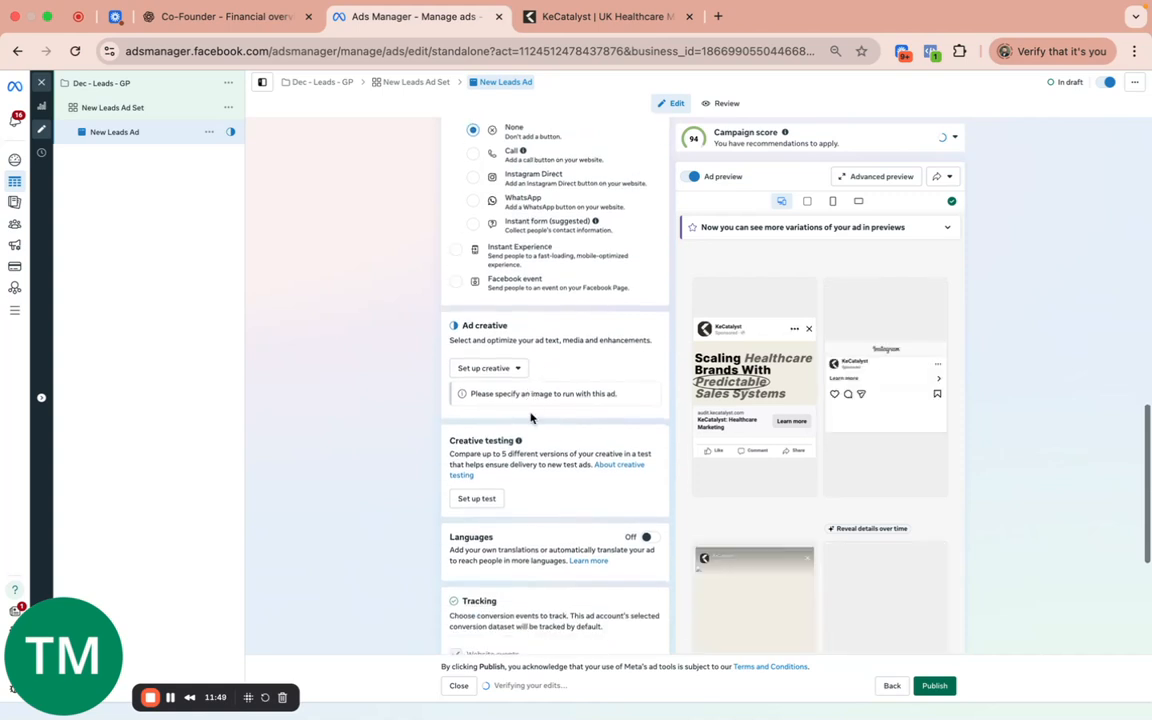
left_click(489, 368)
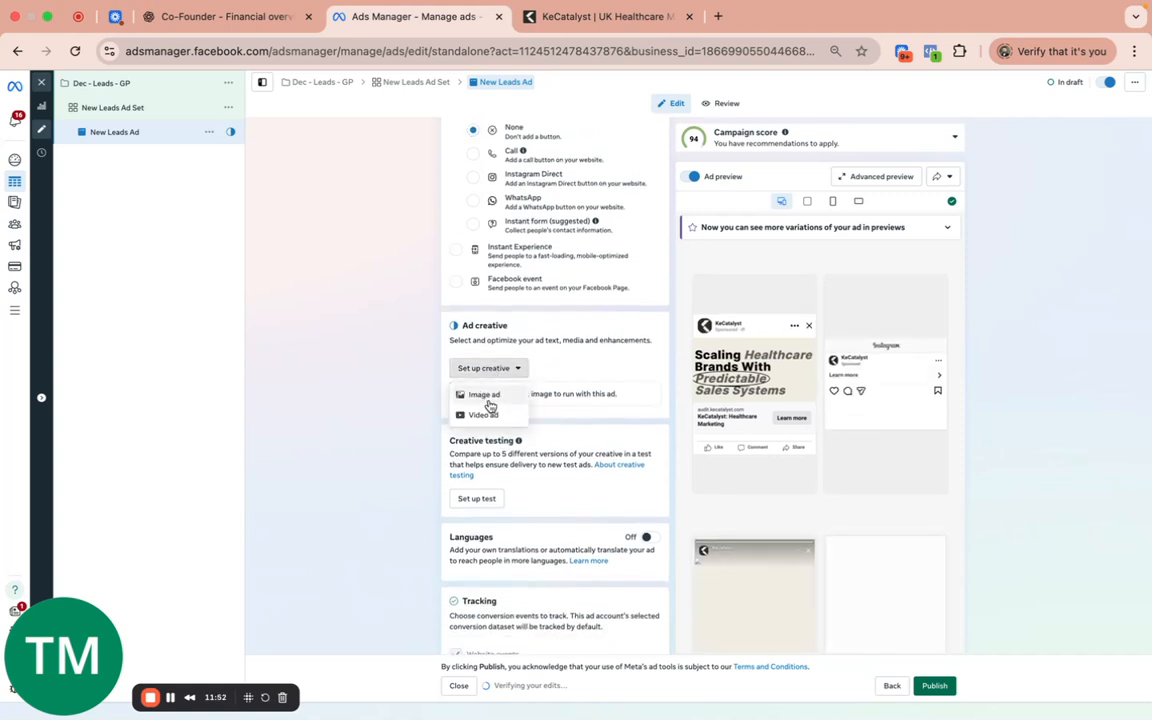
left_click(391, 391)
scroll(573, 441, "down", 1)
scroll(573, 441, "down", 5)
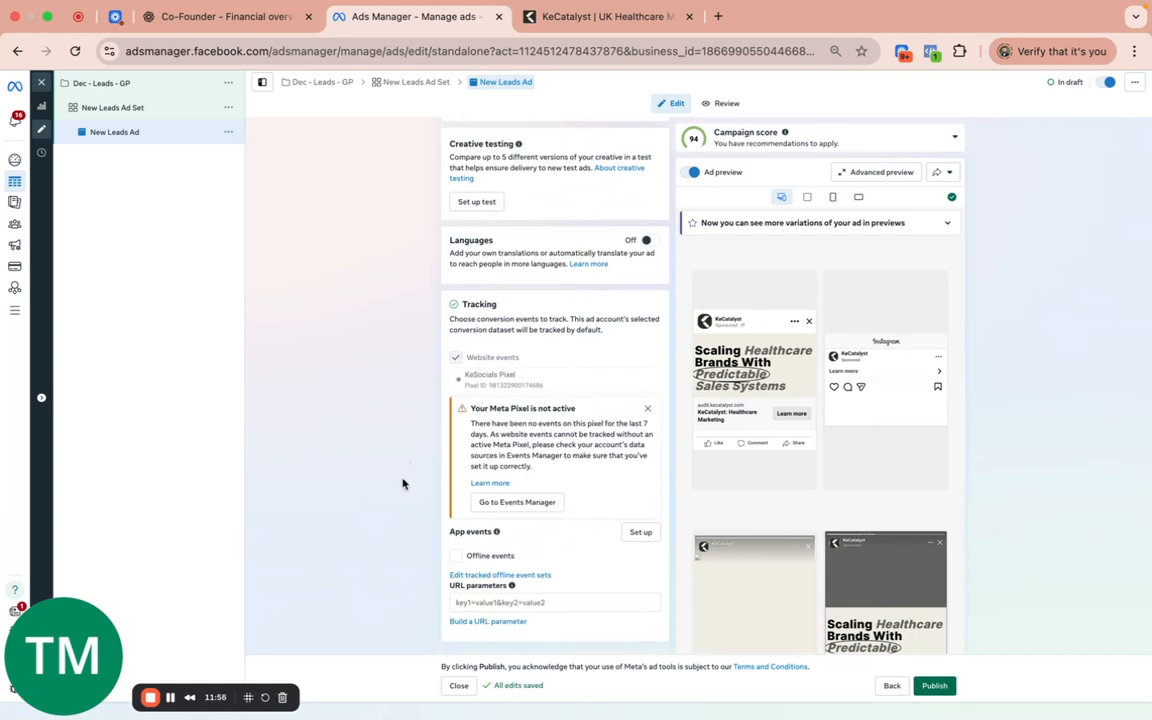
scroll(500, 381, "up", 12)
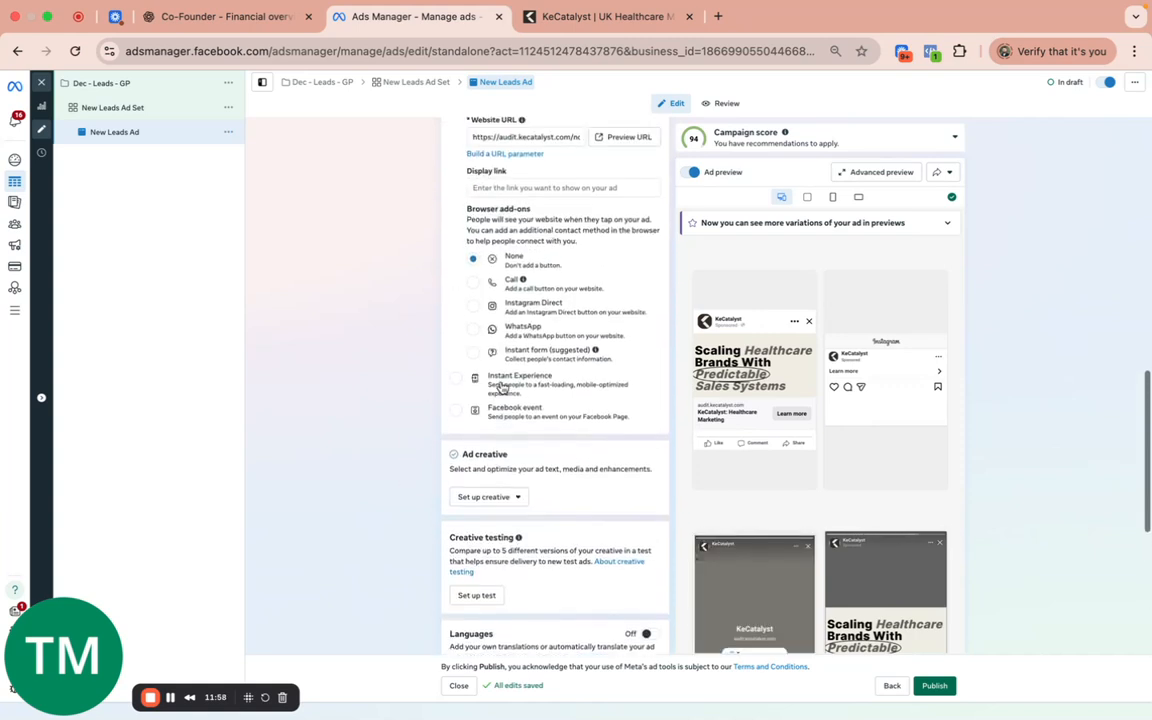
scroll(502, 387, "up", 12)
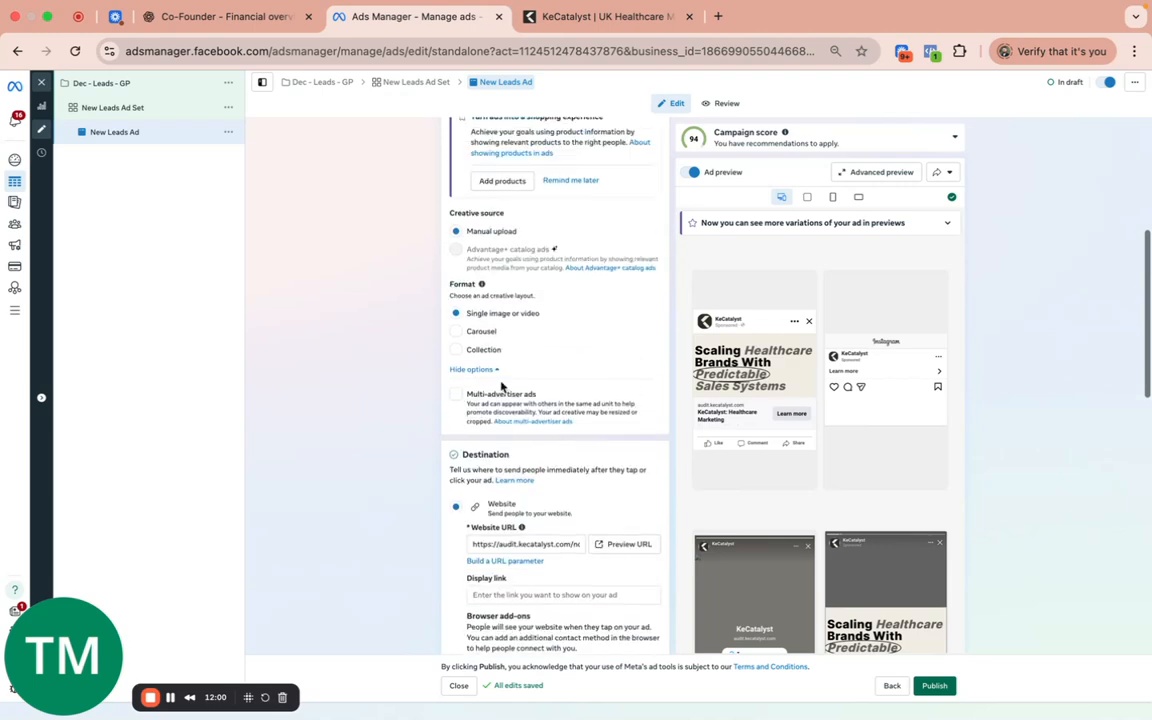
scroll(502, 387, "down", 12)
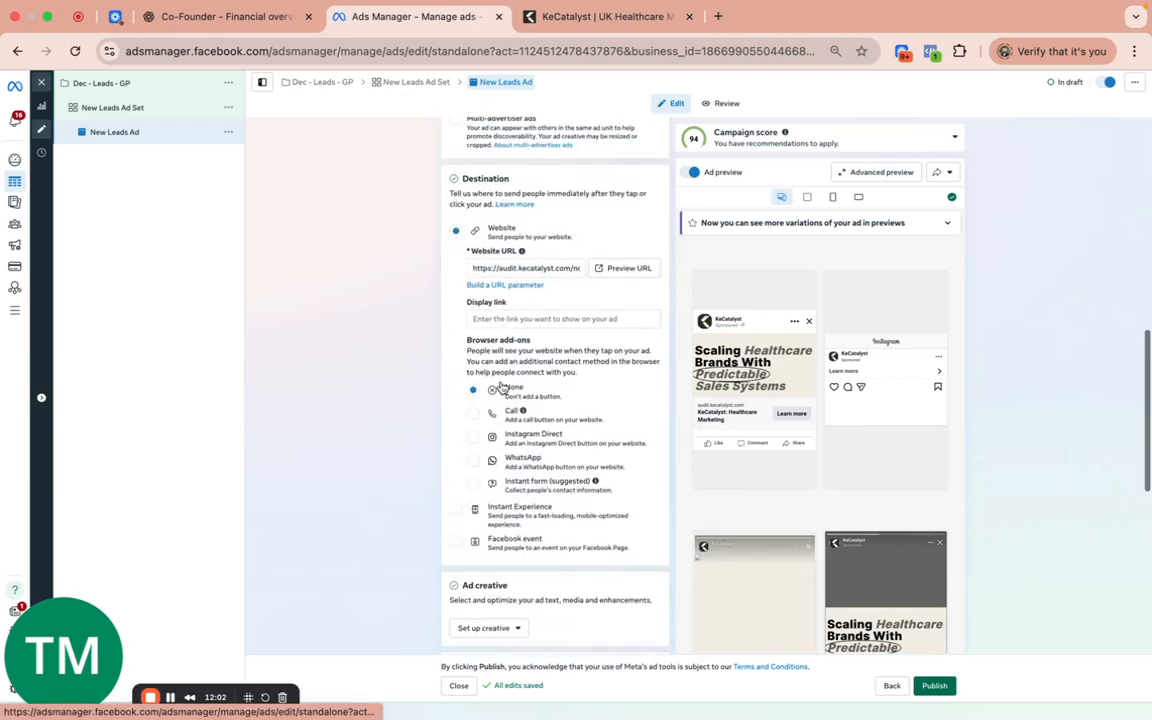
Set up a video ad creative with the first "Video-1-PO..." clip from the account media, untrimmed and with original crops for all placements
left_click(499, 377)
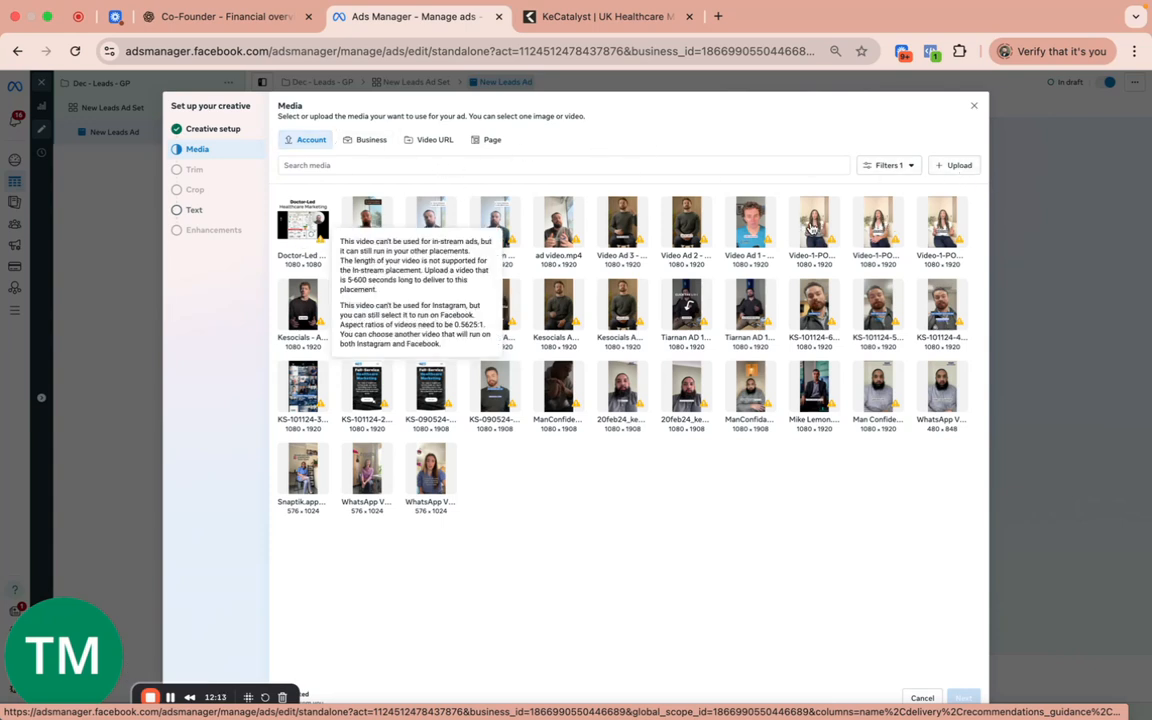
left_click(812, 228)
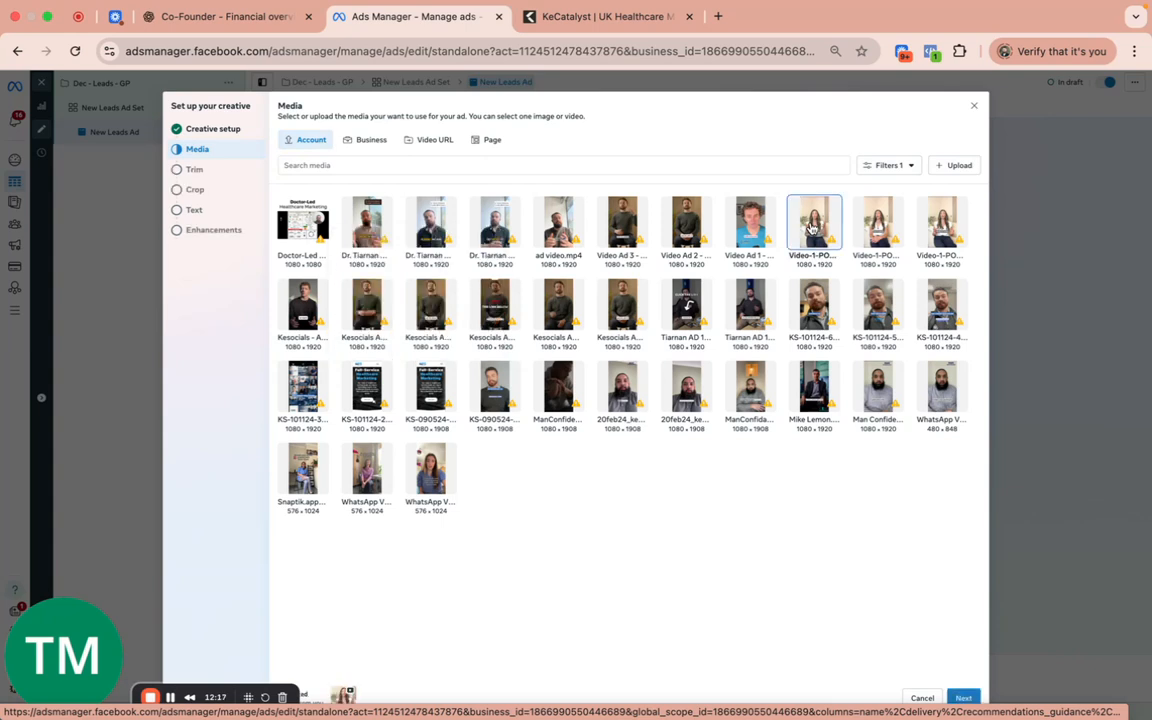
left_click(964, 697)
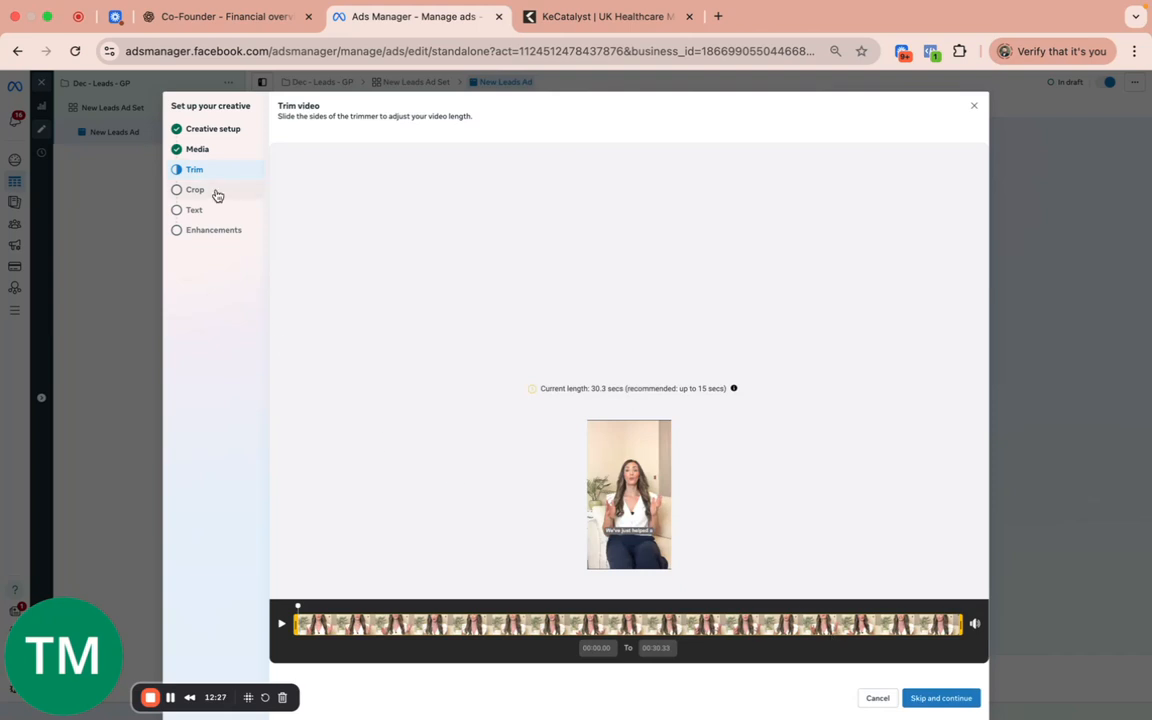
left_click(940, 698)
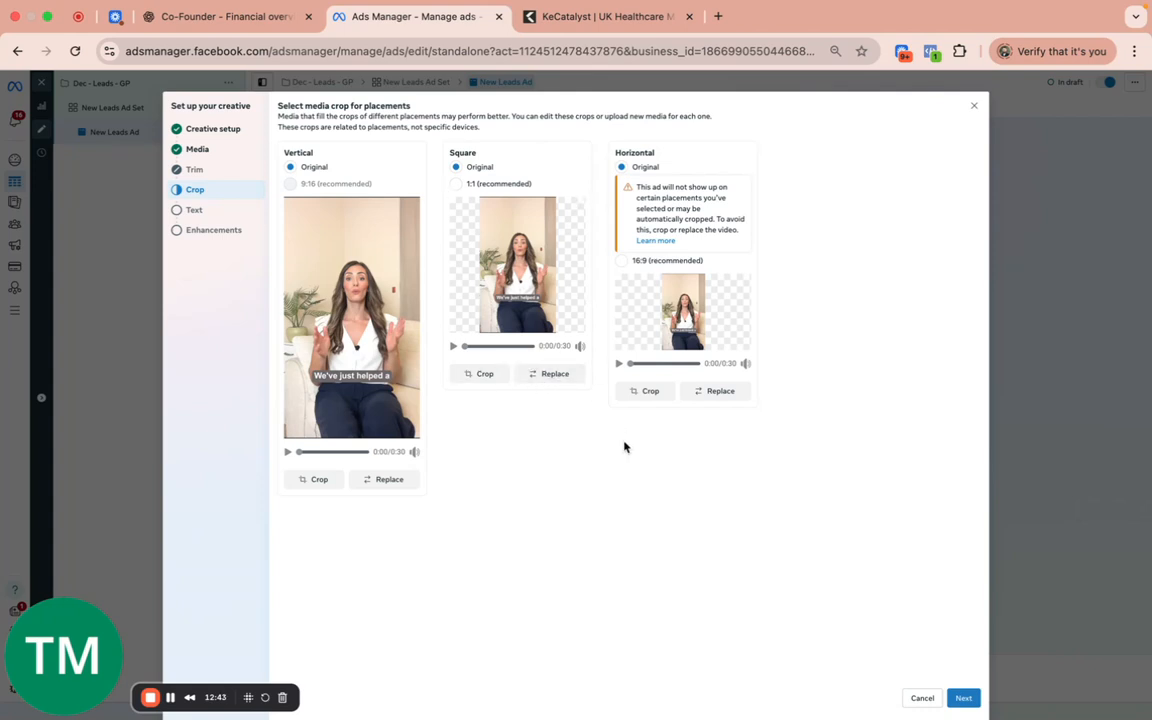
left_click(963, 698)
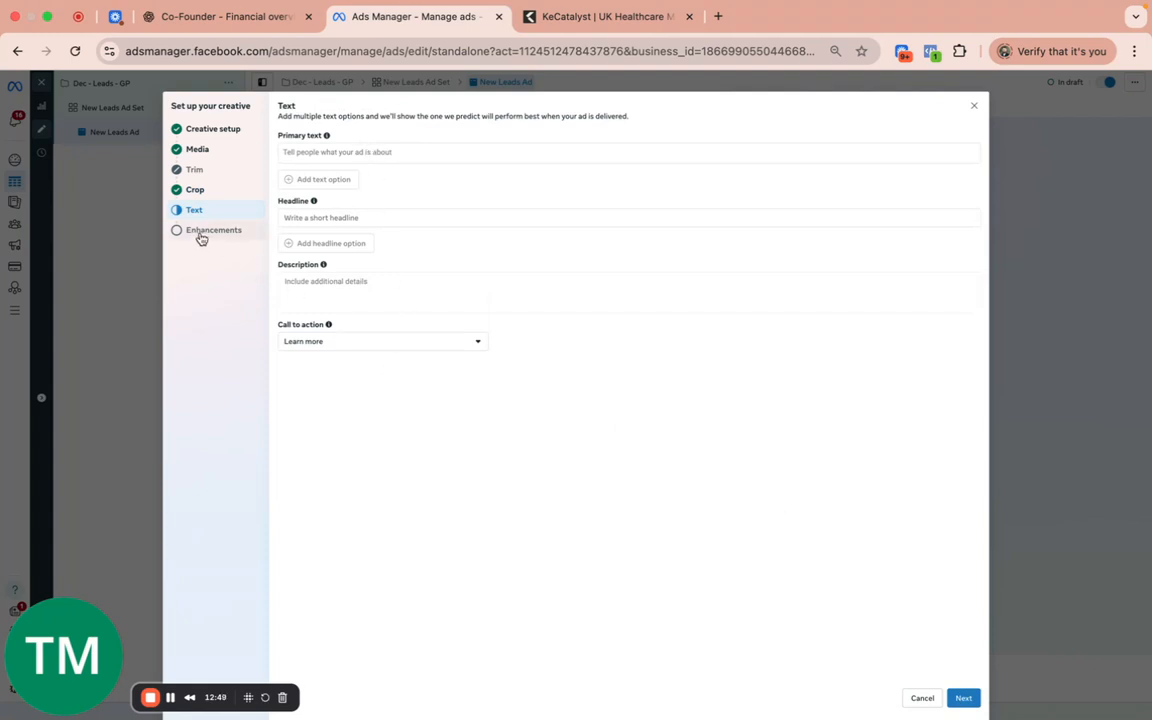
Examine the available call-to-action options for the ad and keep Learn more
left_click(401, 346)
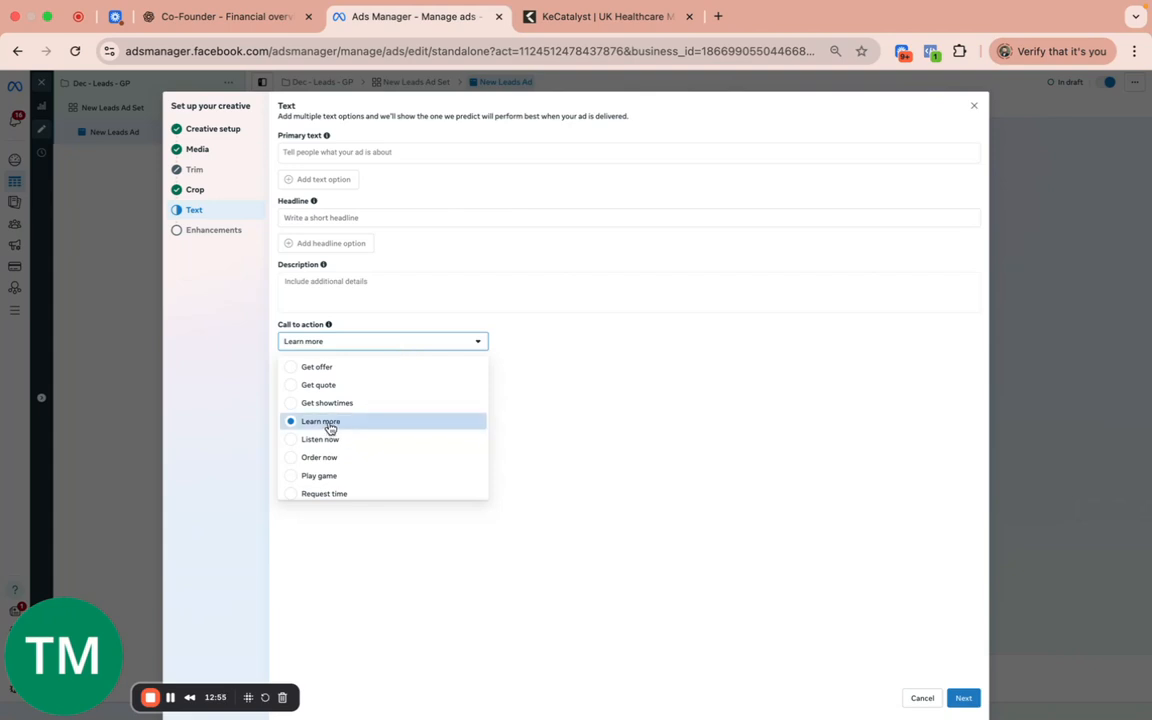
scroll(325, 430, "down", 5)
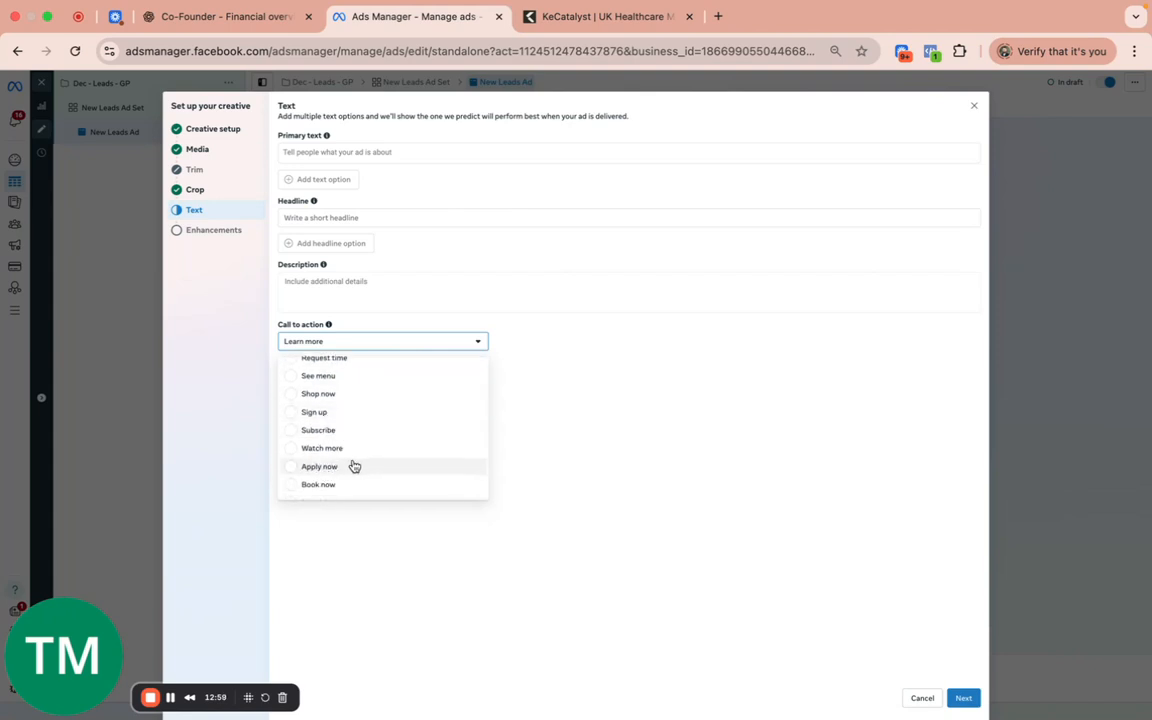
scroll(333, 470, "down", 2)
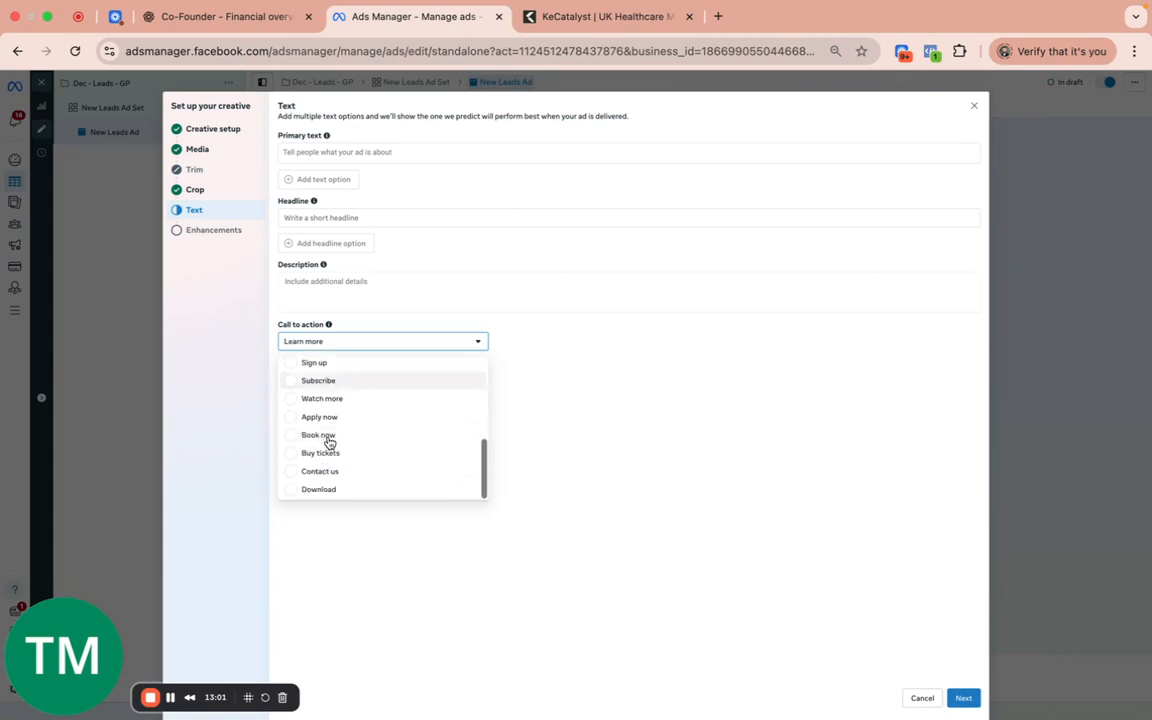
scroll(360, 493, "up", 7)
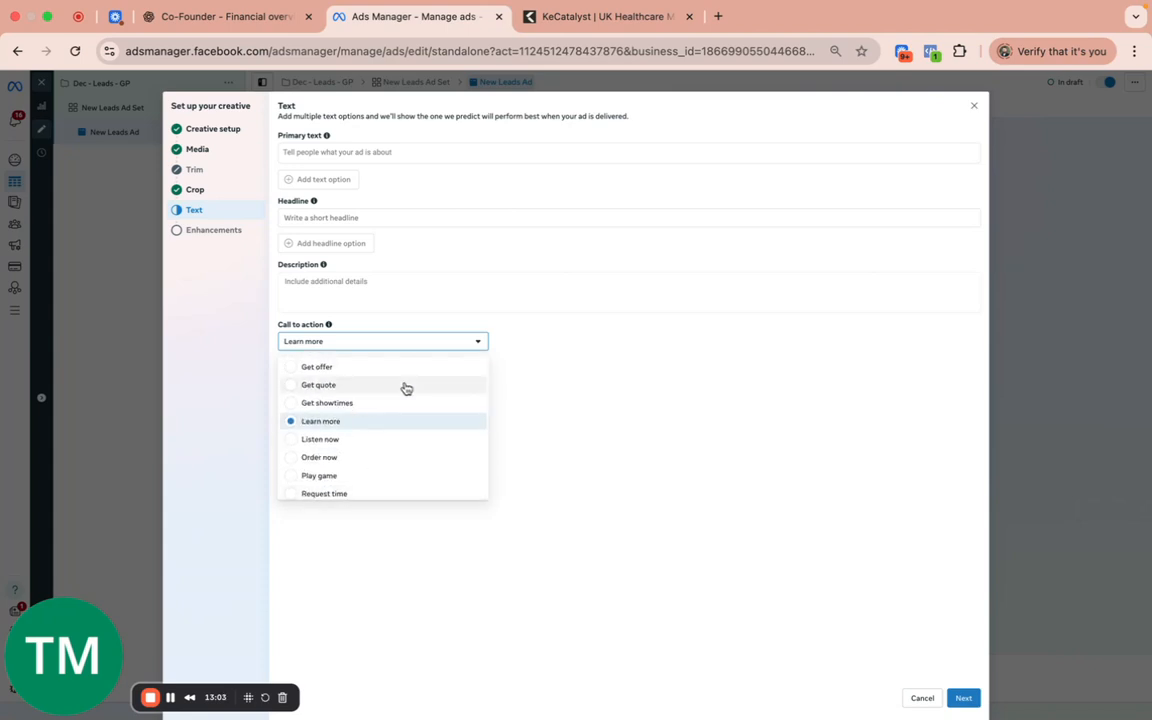
left_click(533, 420)
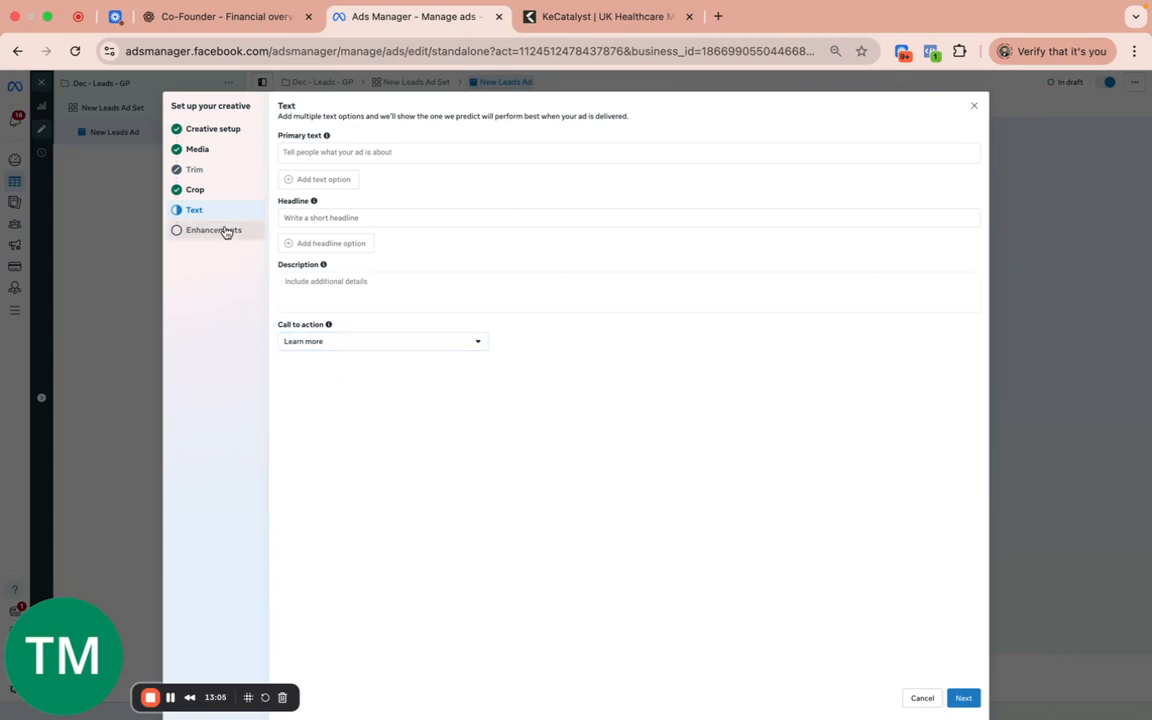
Turn off the Visual touch-ups, Add video effects and Text improvements enhancements and finish the creative setup
left_click(226, 231)
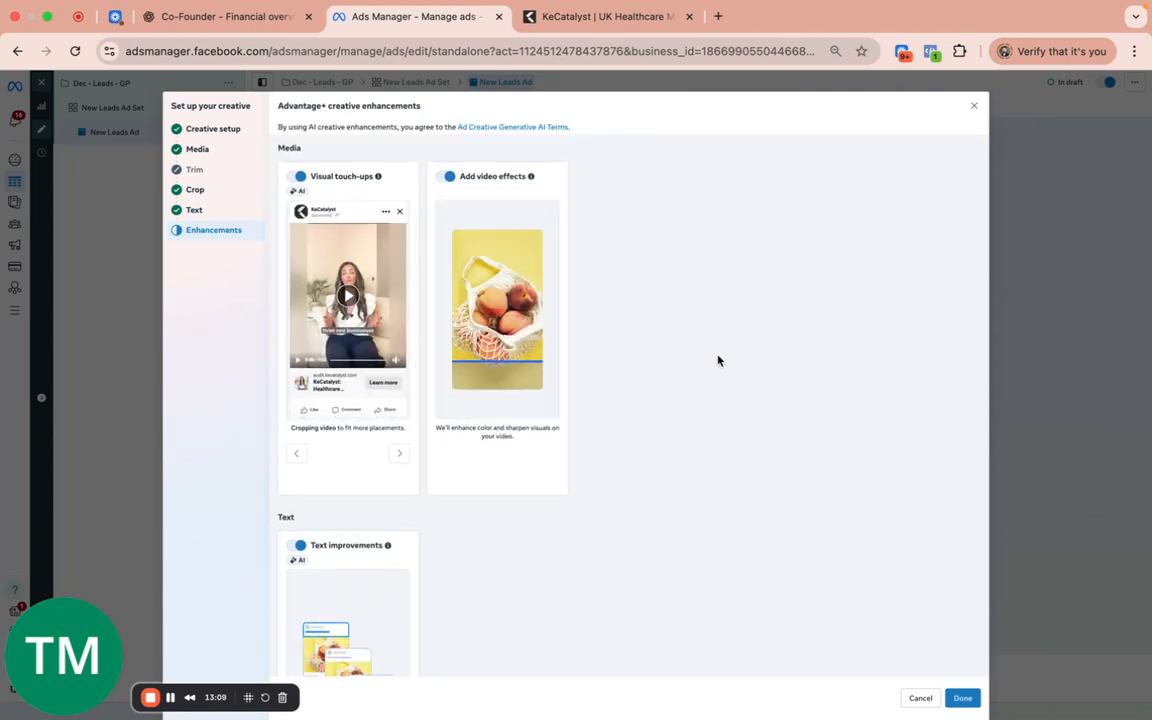
left_click(300, 178)
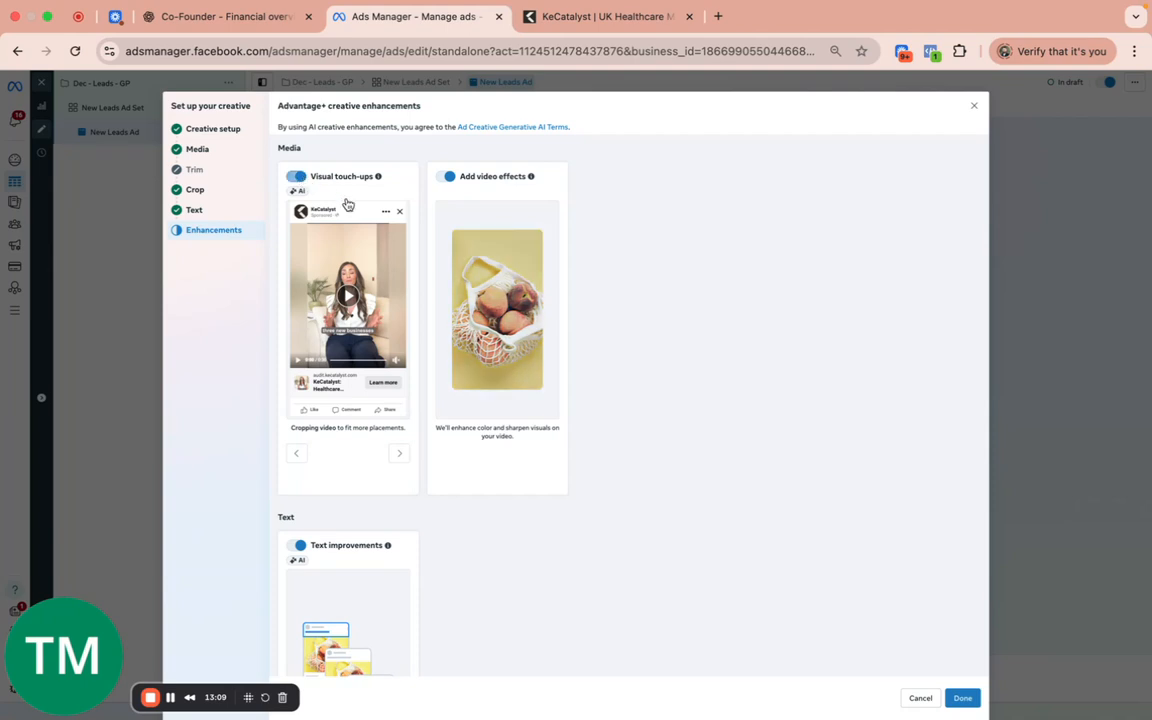
left_click(446, 177)
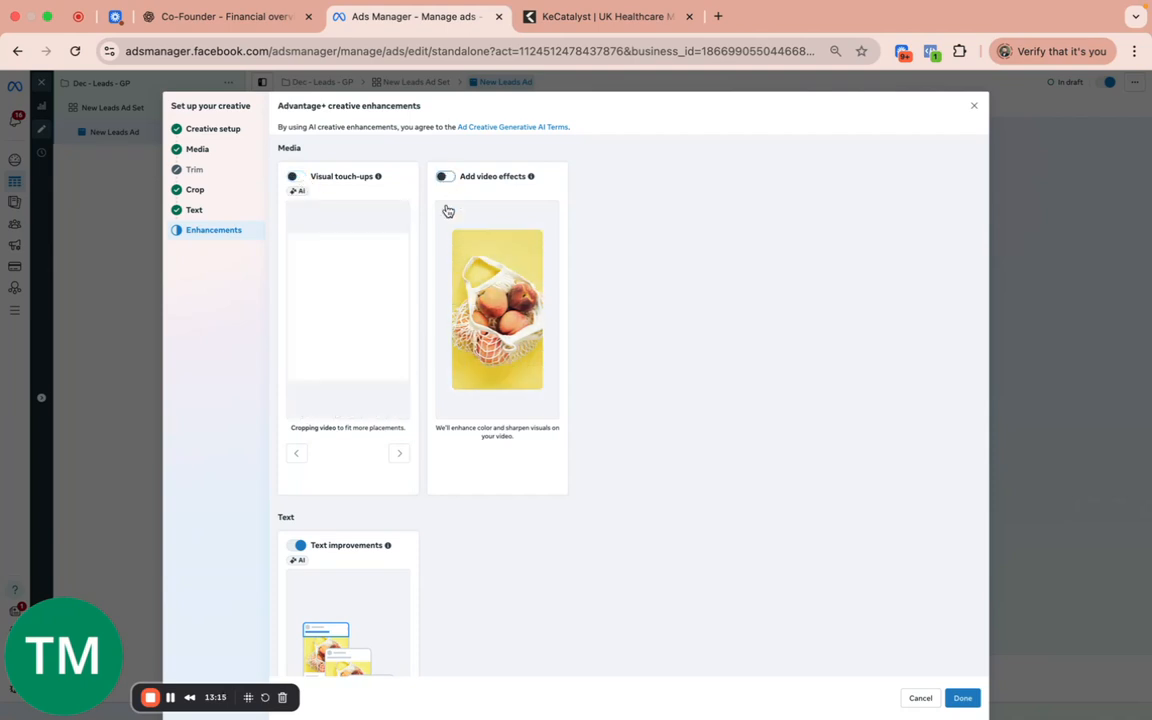
scroll(433, 300, "down", 3)
left_click(295, 349)
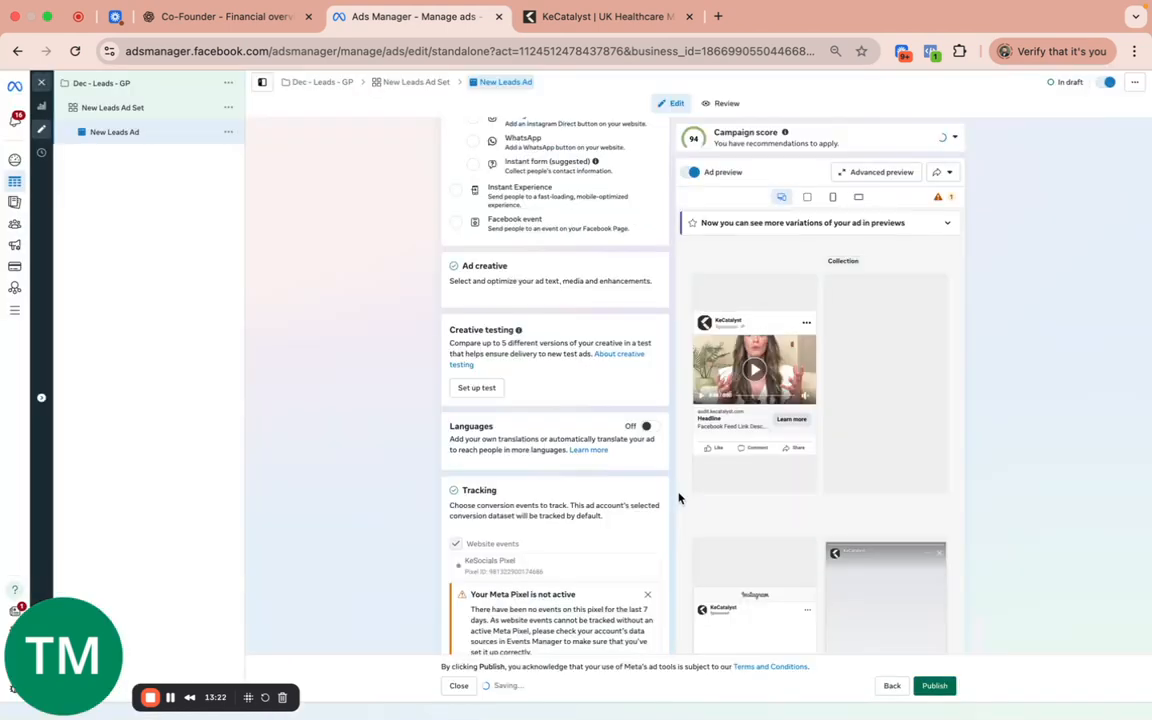
Review the ad creative's media, text fields, call to action and enhancements, plus the creative testing, languages and tracking settings
scroll(519, 464, "down", 2)
scroll(520, 466, "down", 1)
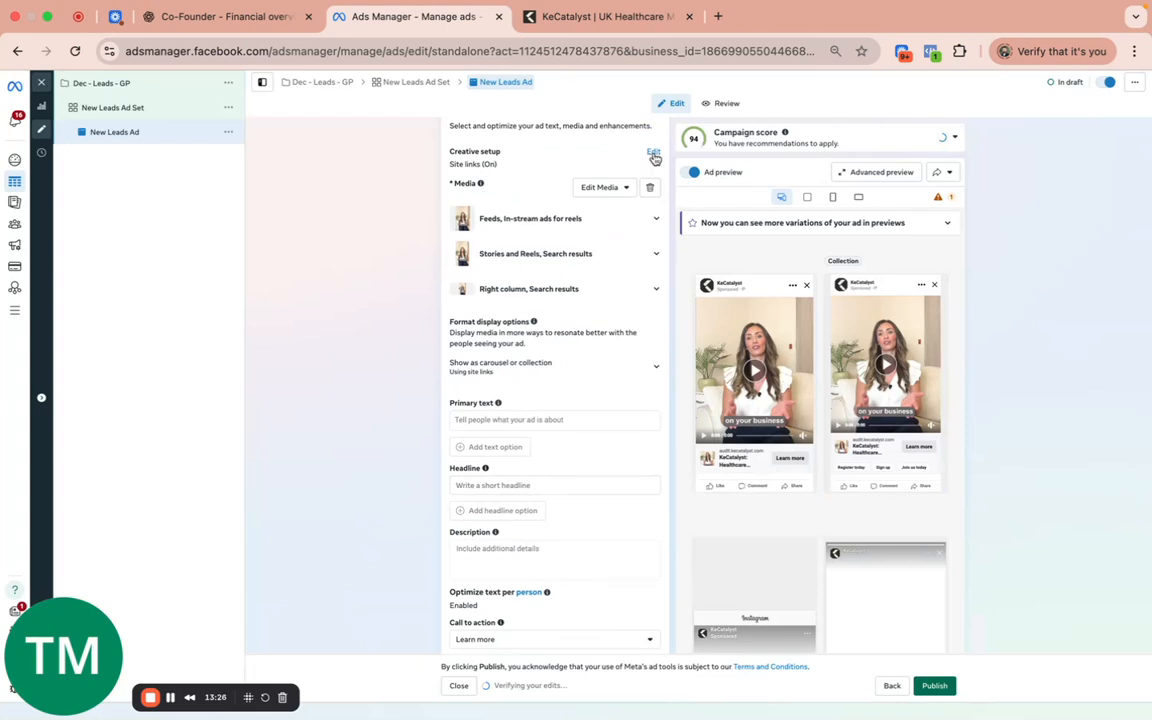
scroll(566, 316, "down", 1)
scroll(566, 316, "down", 2)
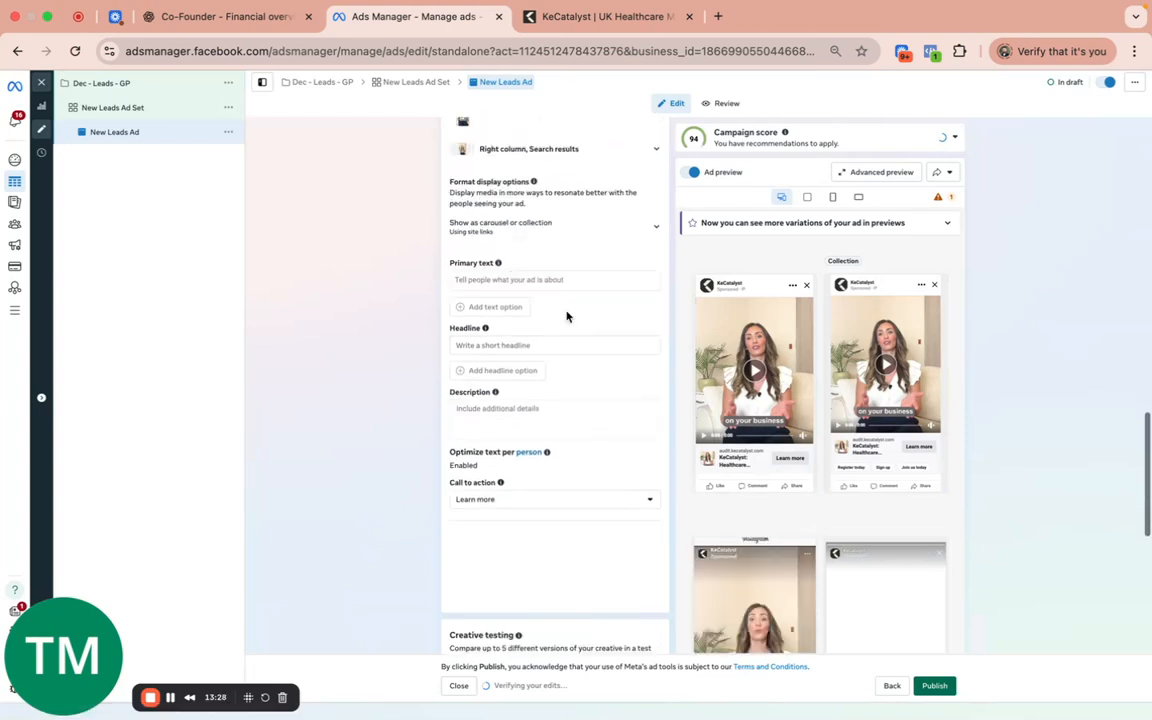
scroll(566, 316, "down", 2)
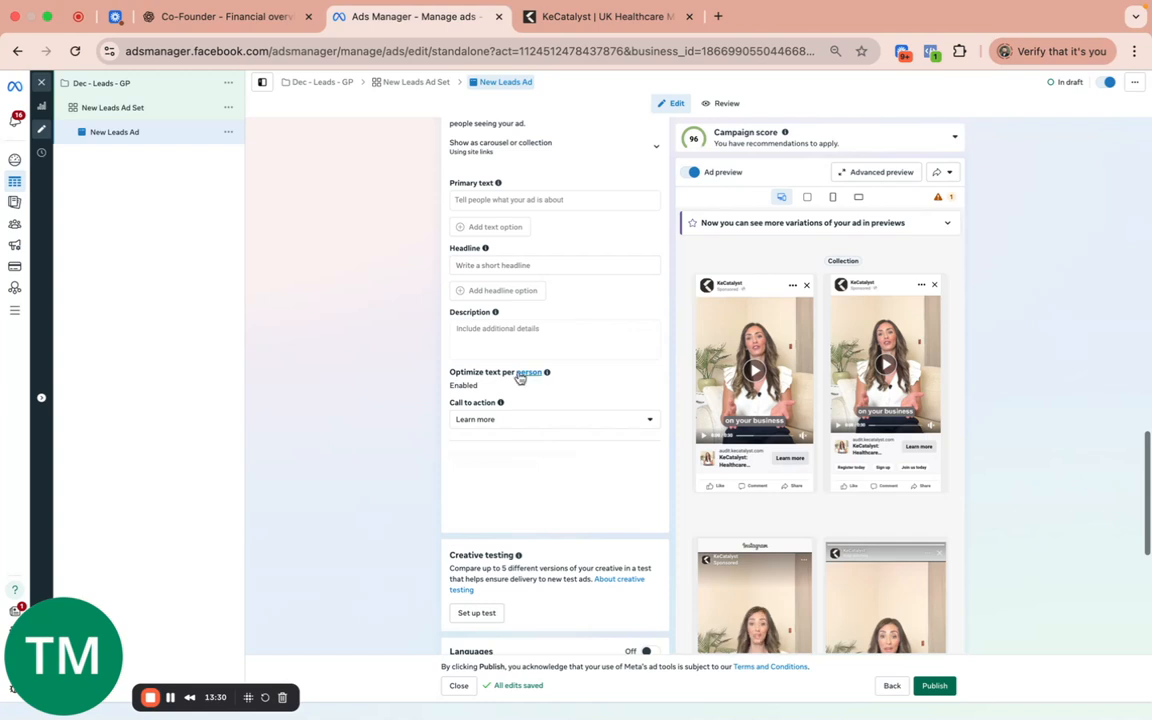
scroll(581, 404, "down", 3)
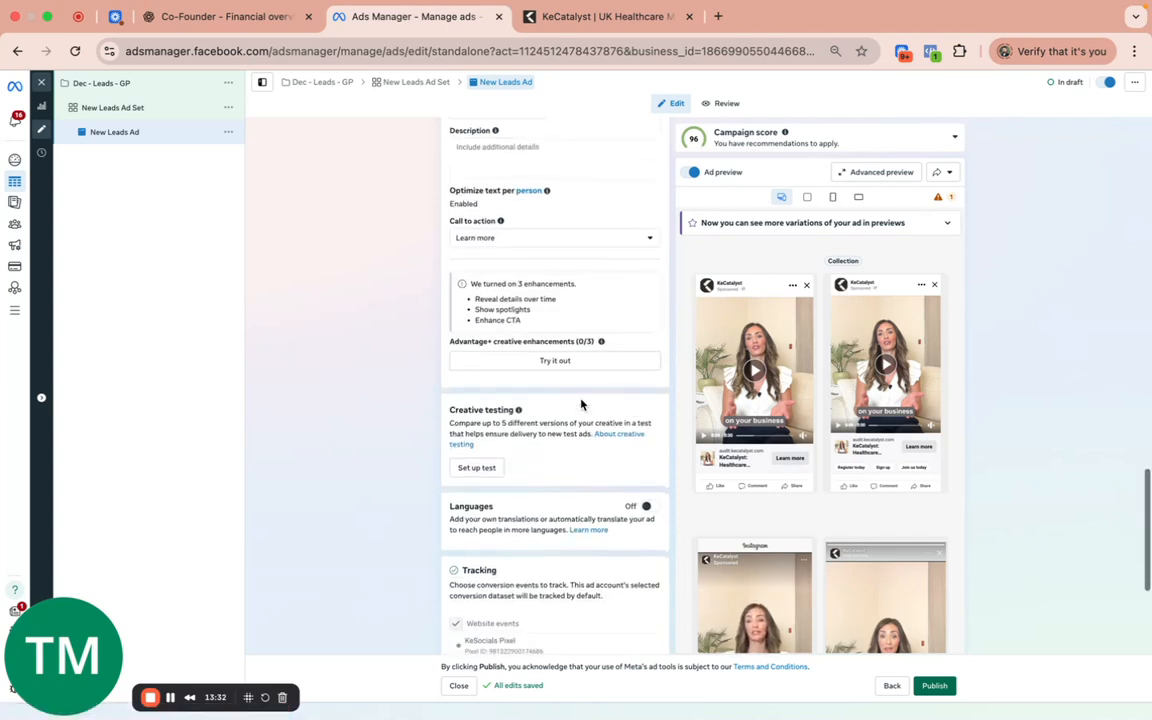
scroll(581, 404, "down", 5)
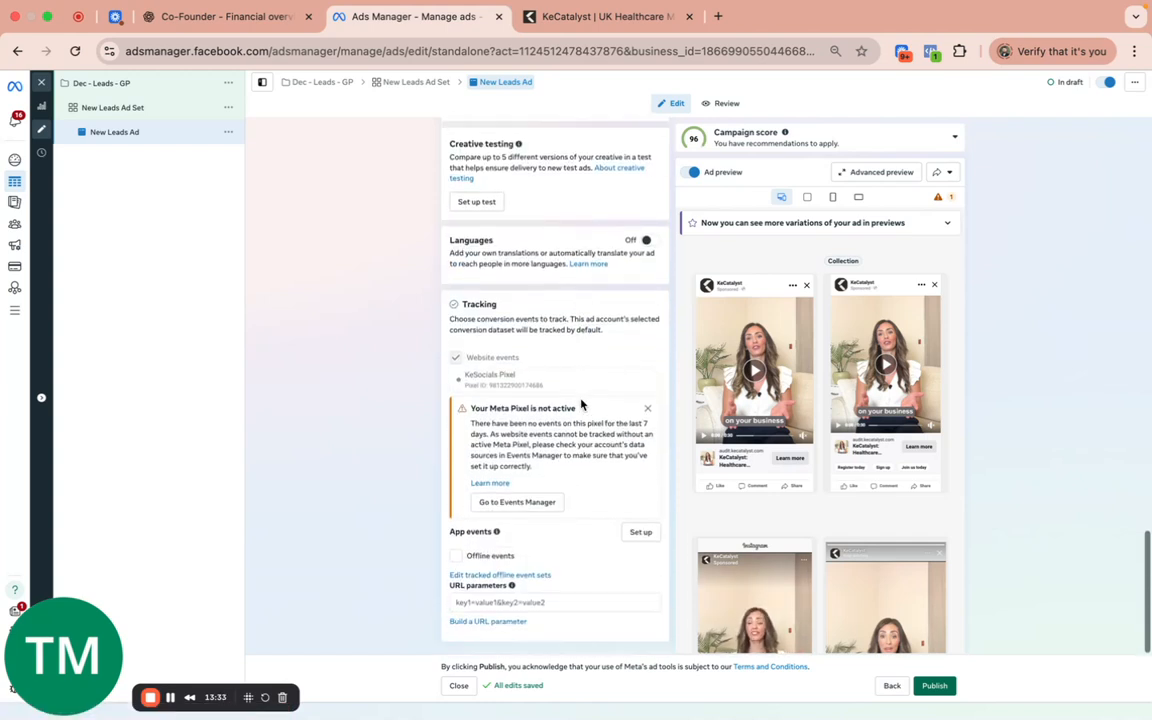
scroll(558, 500, "up", 3)
scroll(558, 500, "up", 4)
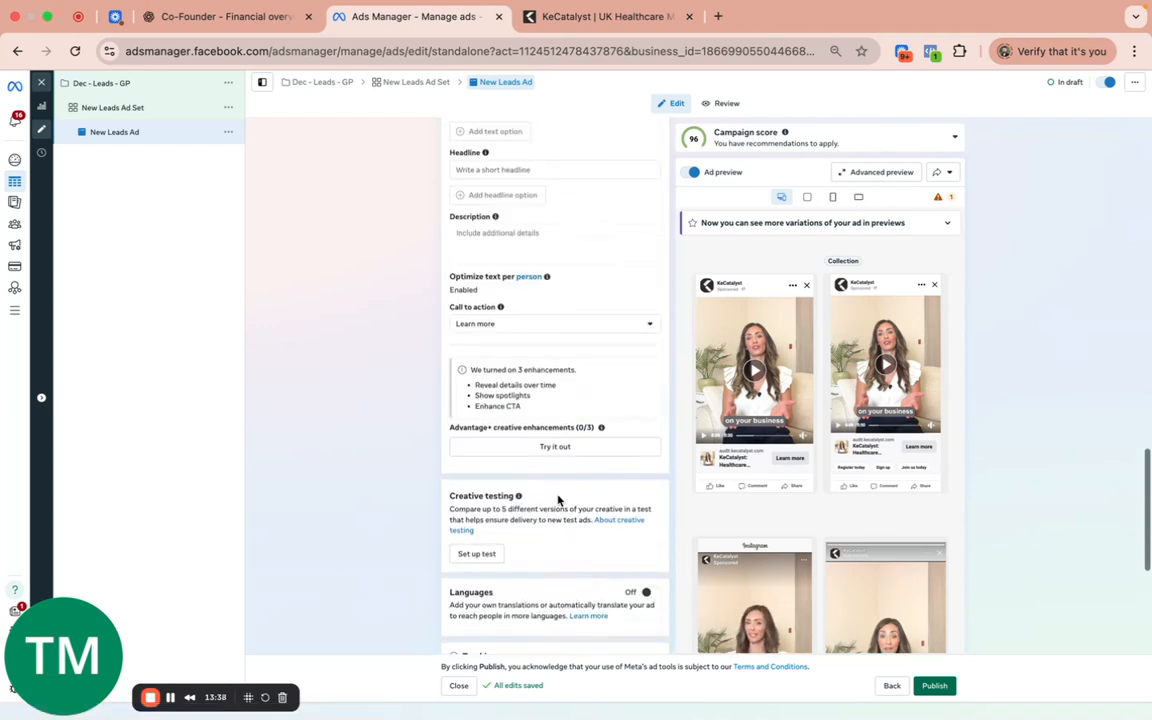
scroll(558, 500, "up", 7)
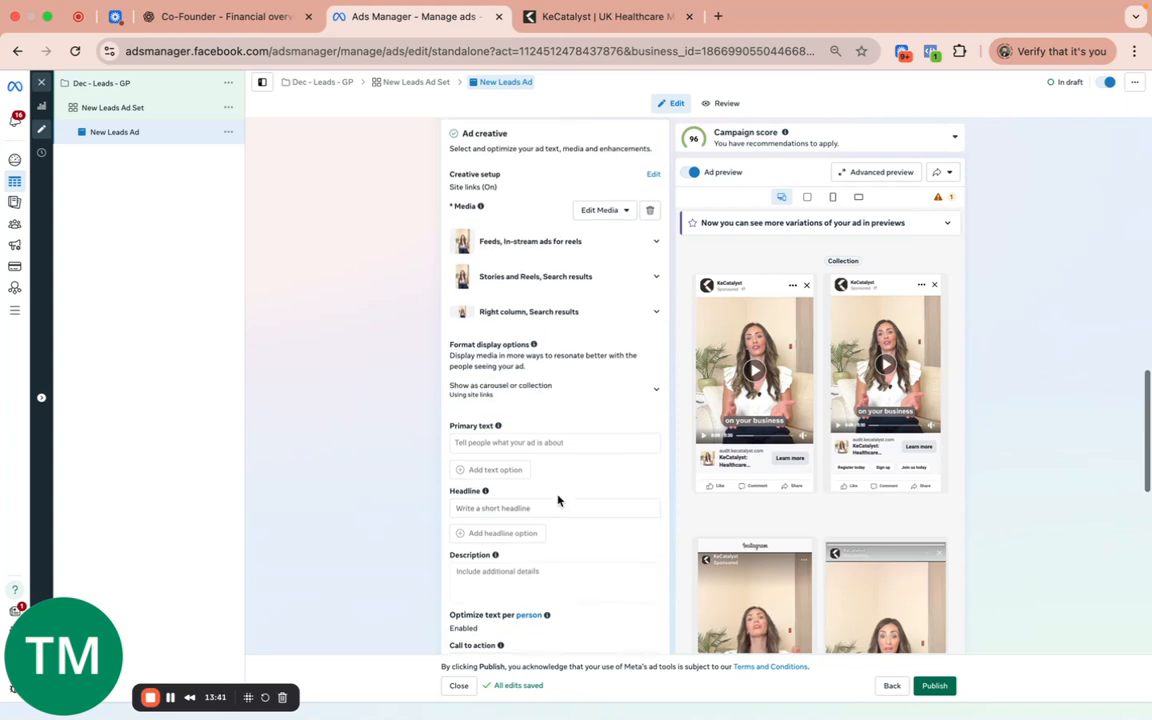
scroll(558, 500, "up", 2)
scroll(558, 500, "up", 2)
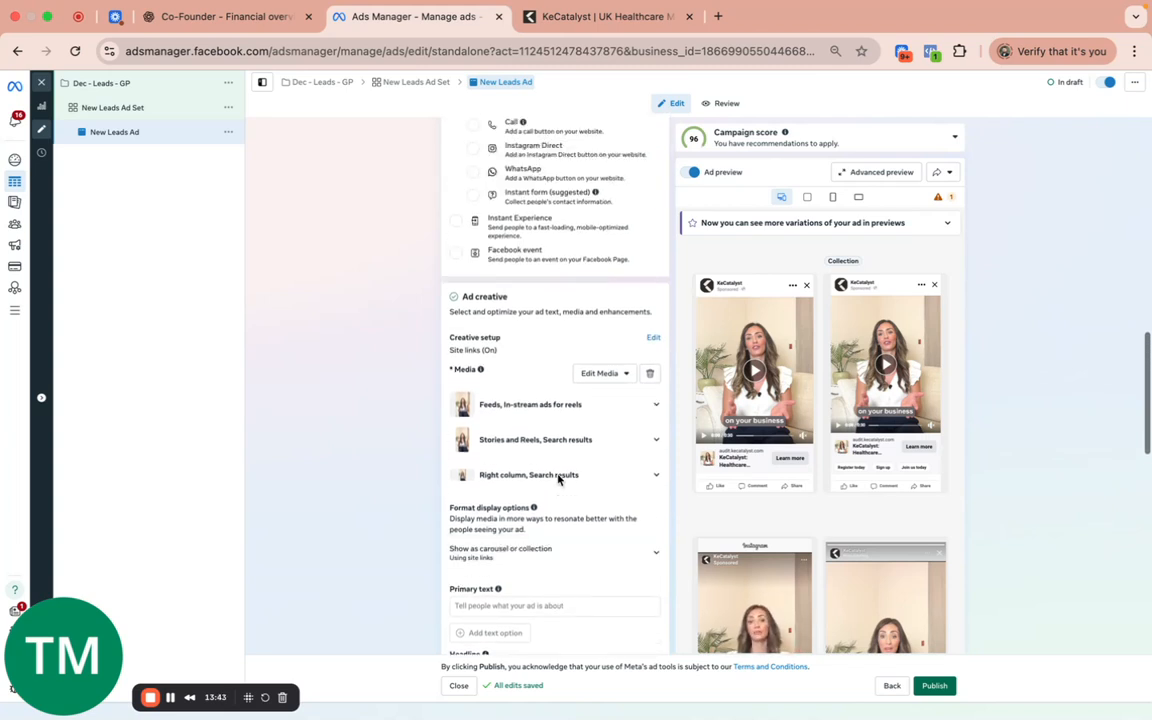
scroll(552, 311, "up", 1)
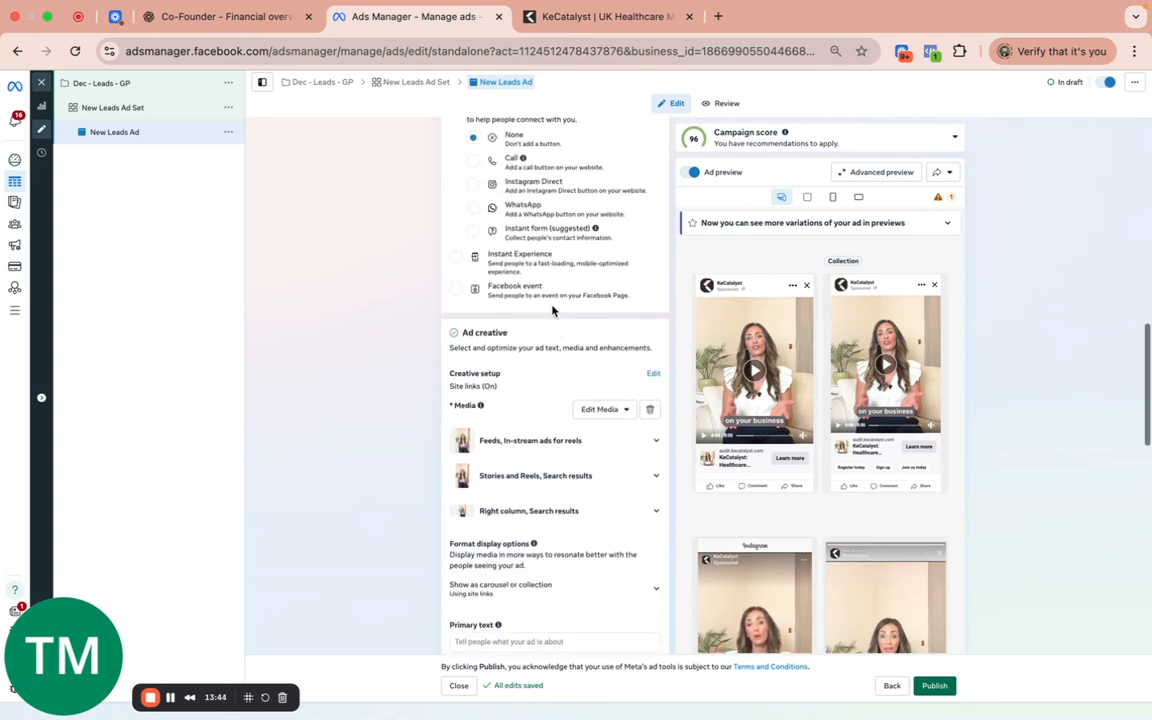
Inspect the site links in the creative setup without changing them, and check the ad's automatically enabled enhancements
left_click(652, 376)
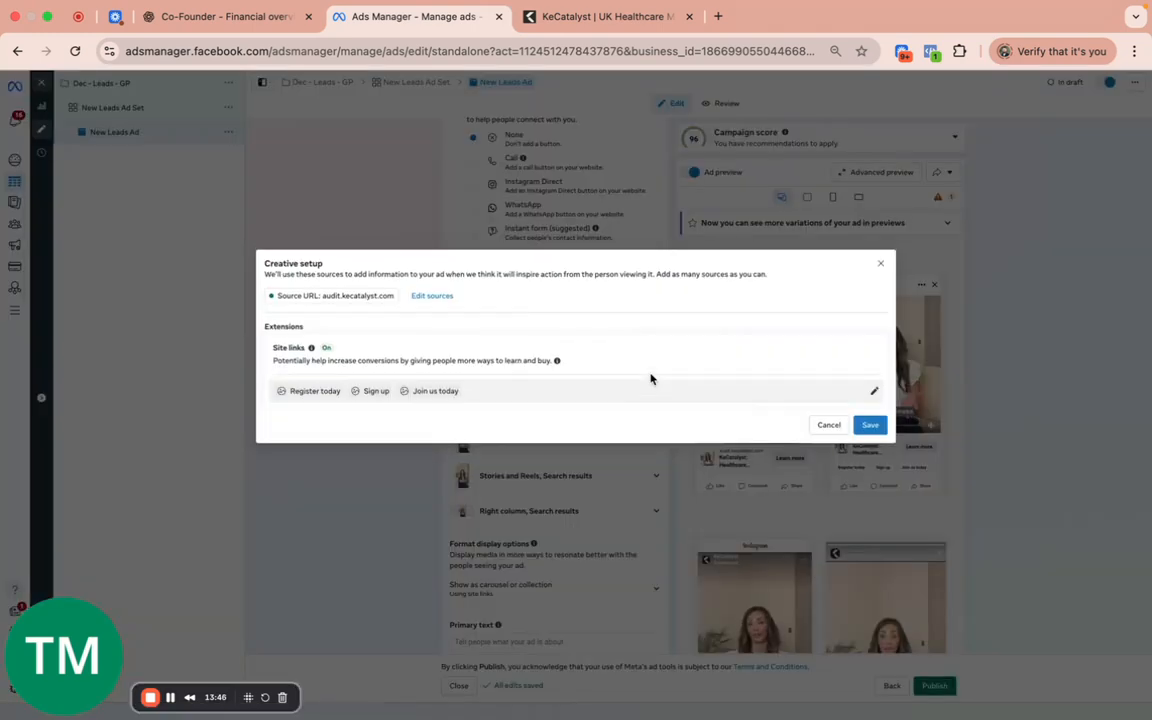
left_click(880, 261)
scroll(508, 408, "down", 1)
scroll(508, 405, "down", 2)
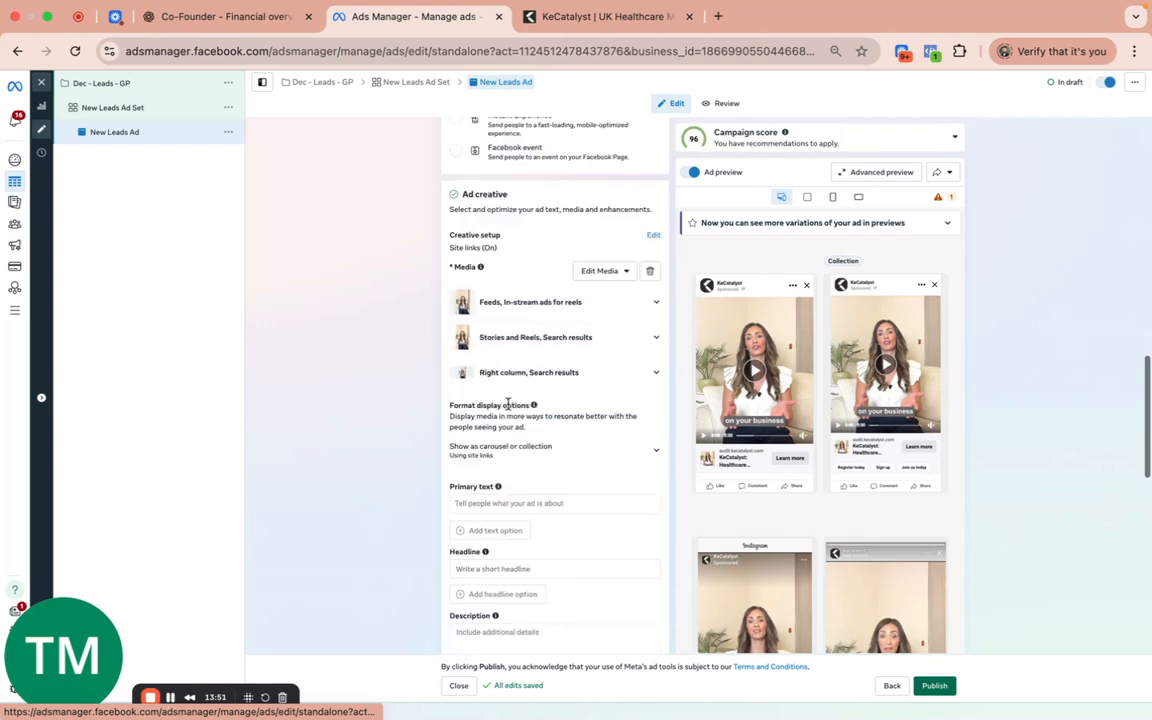
scroll(516, 415, "down", 6)
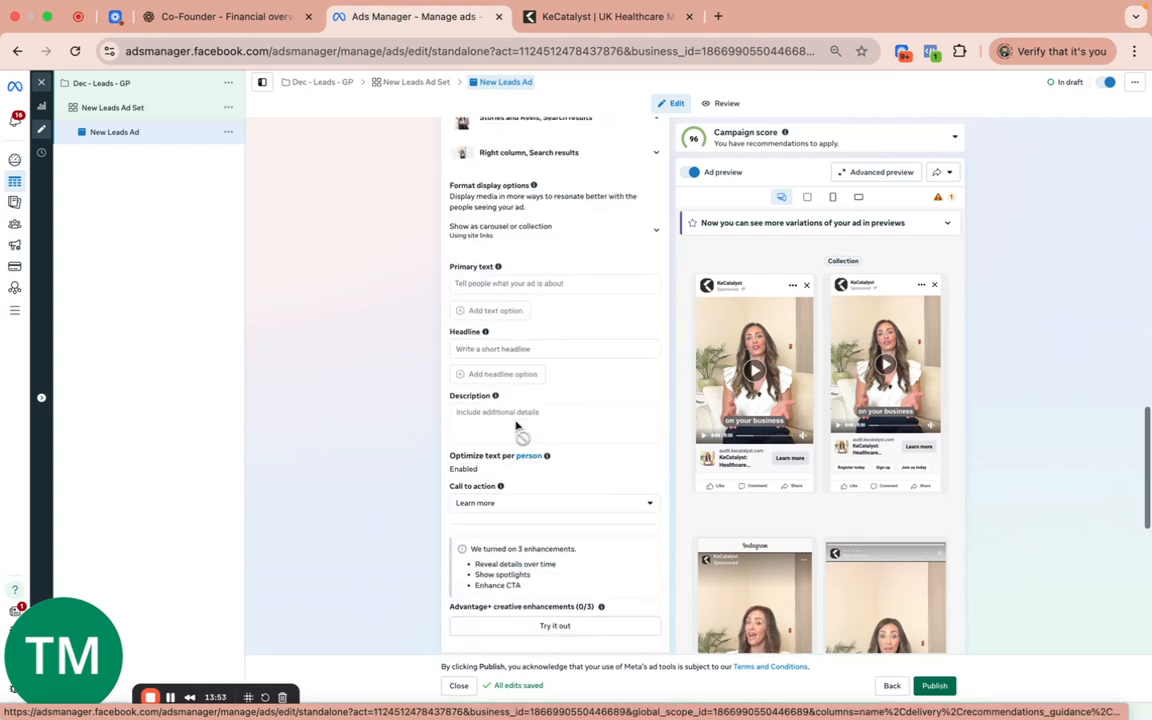
scroll(516, 427, "down", 3)
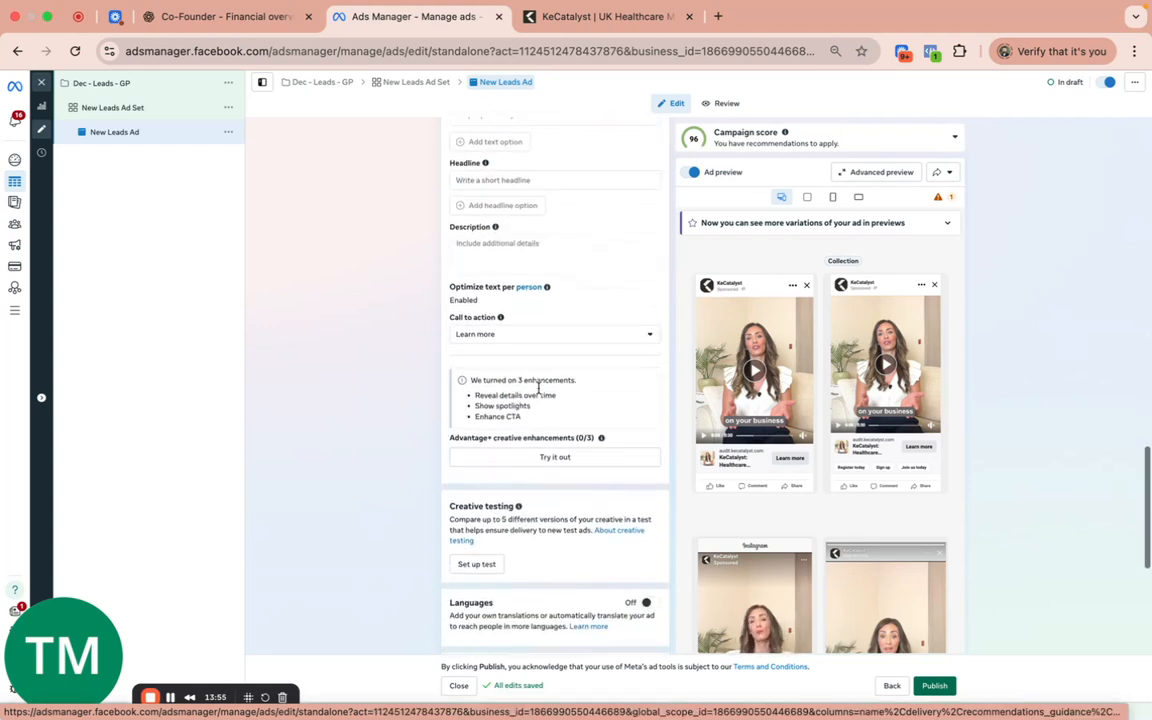
left_click_drag(526, 426, 468, 391)
left_click(470, 410)
scroll(537, 408, "down", 1)
scroll(537, 408, "down", 4)
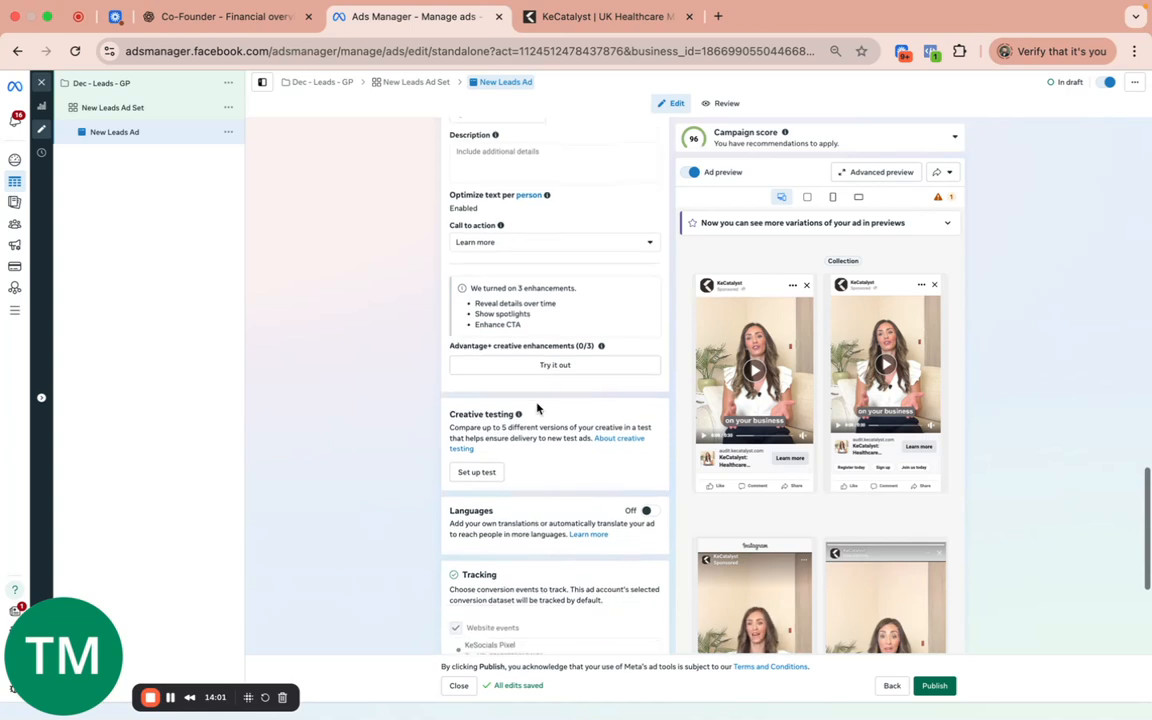
scroll(537, 403, "down", 3)
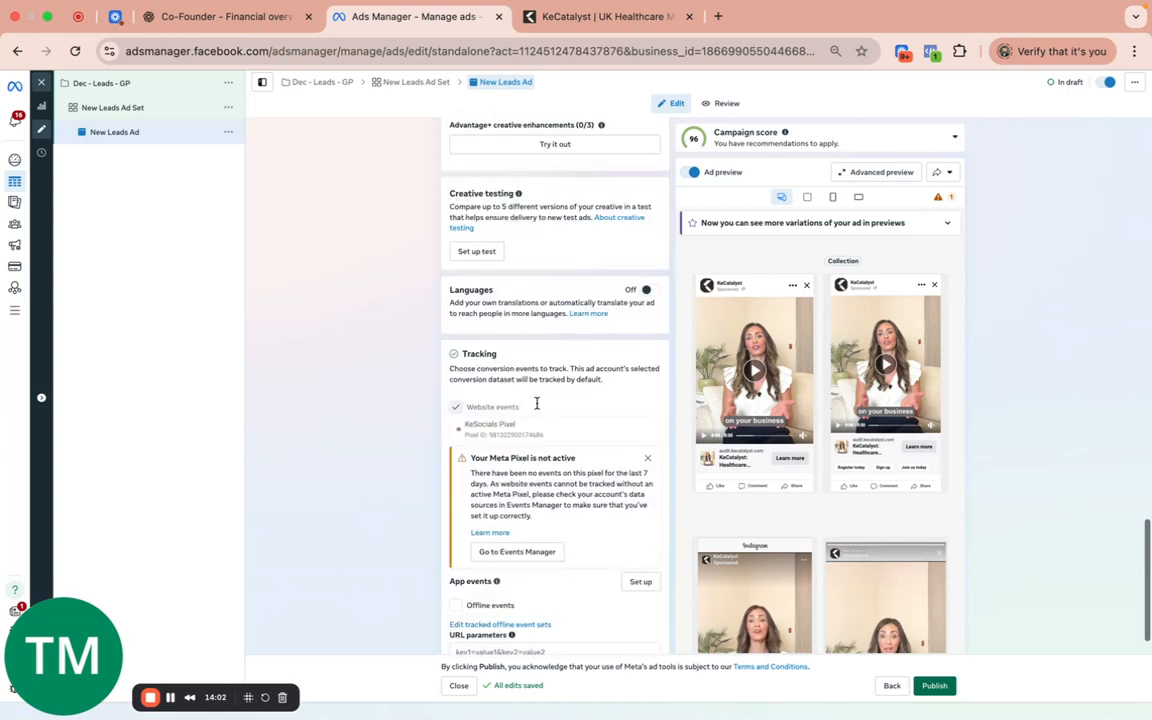
scroll(537, 403, "up", 9)
scroll(537, 403, "up", 2)
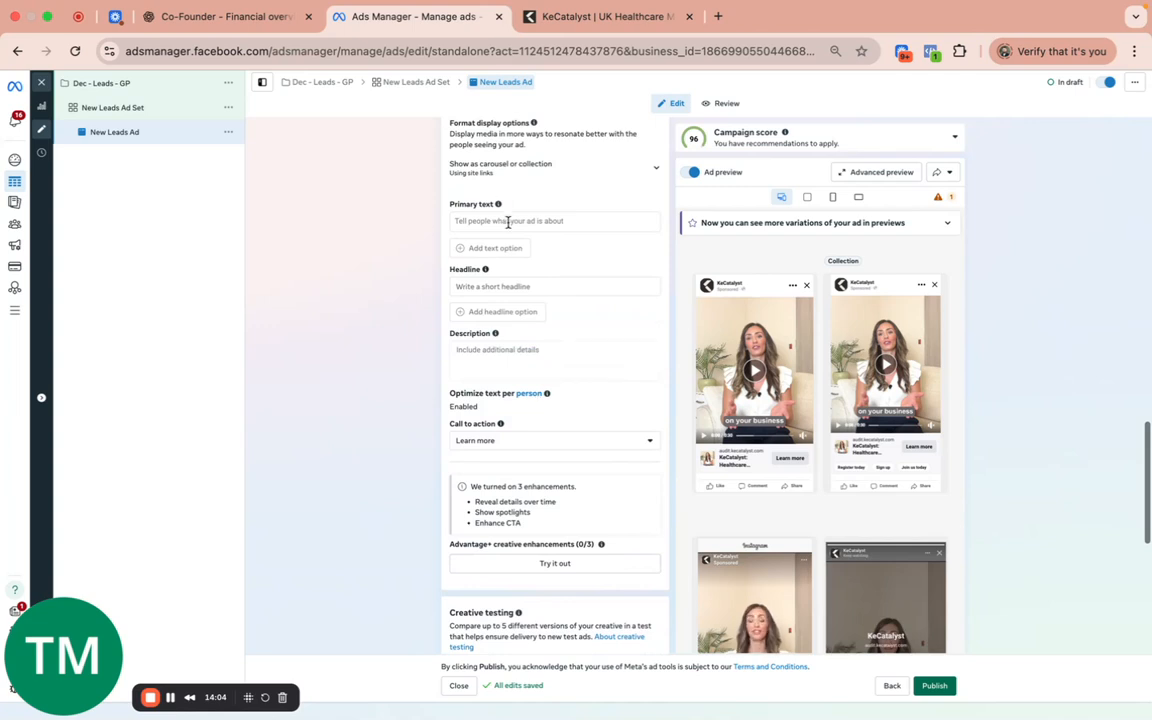
Enter "ttt" as the ad's primary text, leaving the headline and description empty
left_click(501, 348)
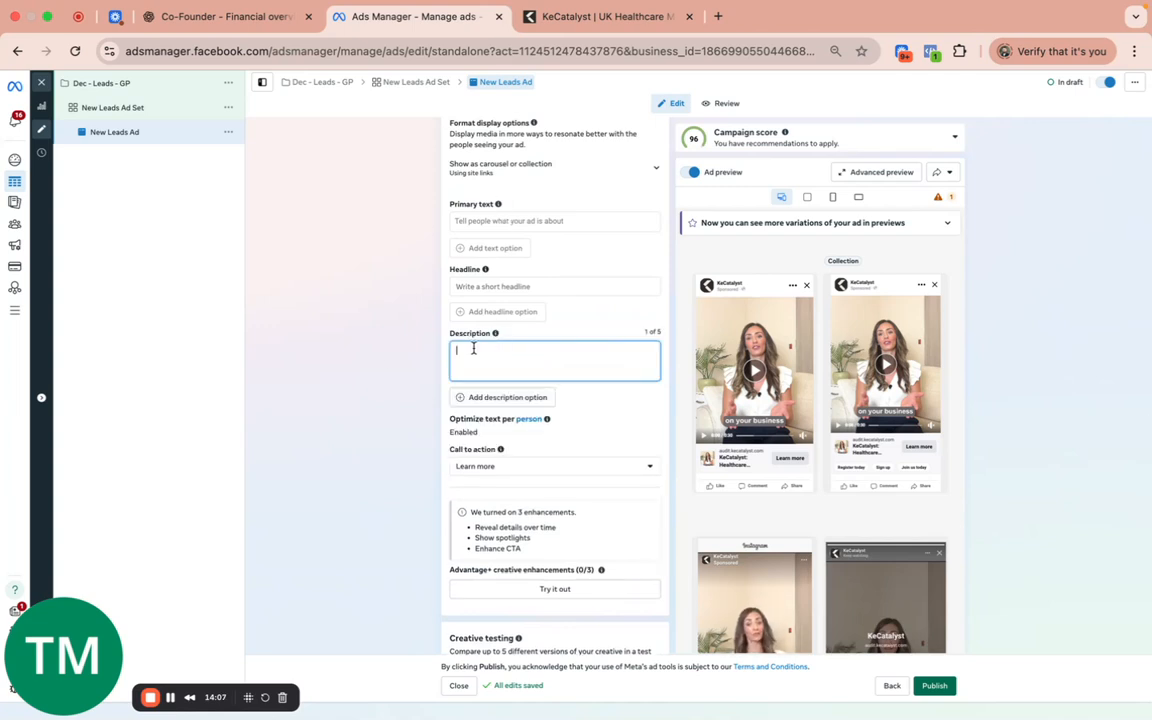
left_click(360, 340)
scroll(555, 352, "up", 2)
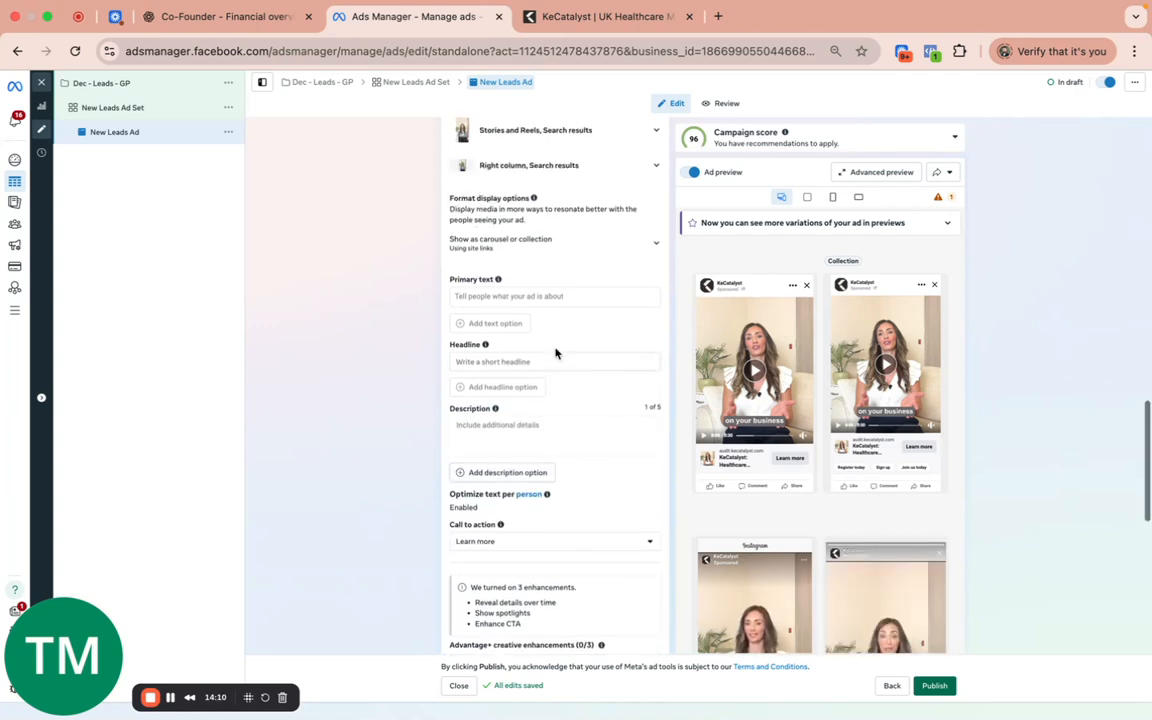
left_click(490, 298)
left_click(500, 362)
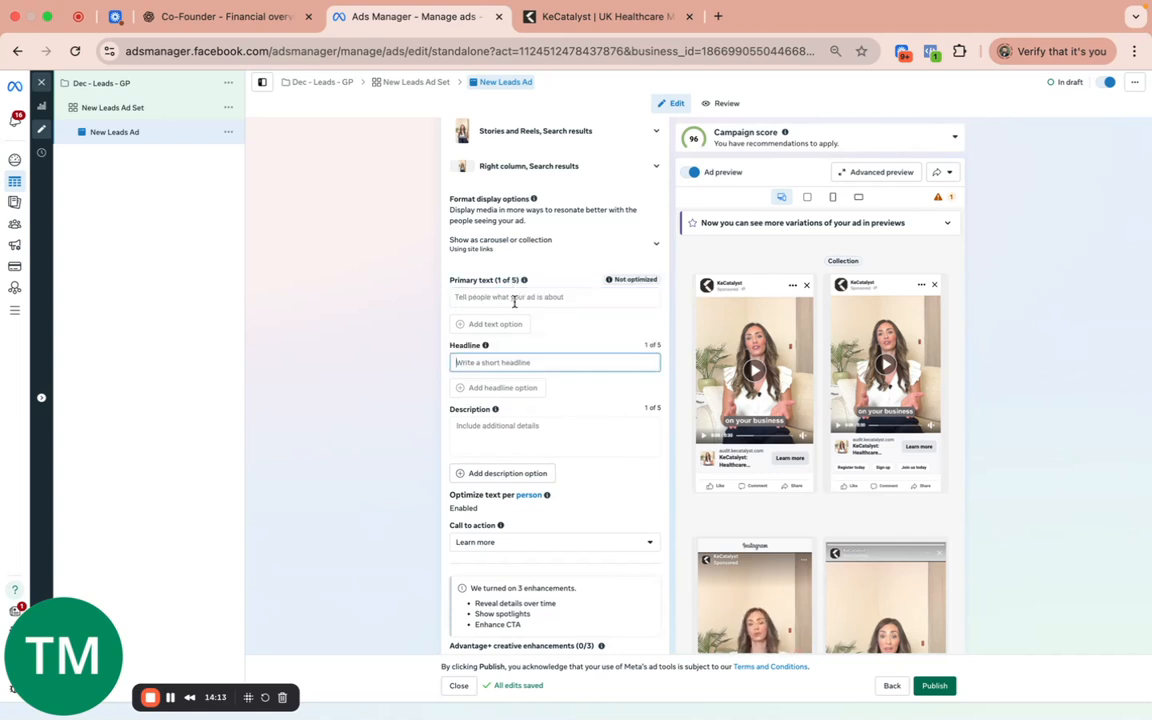
left_click(544, 298)
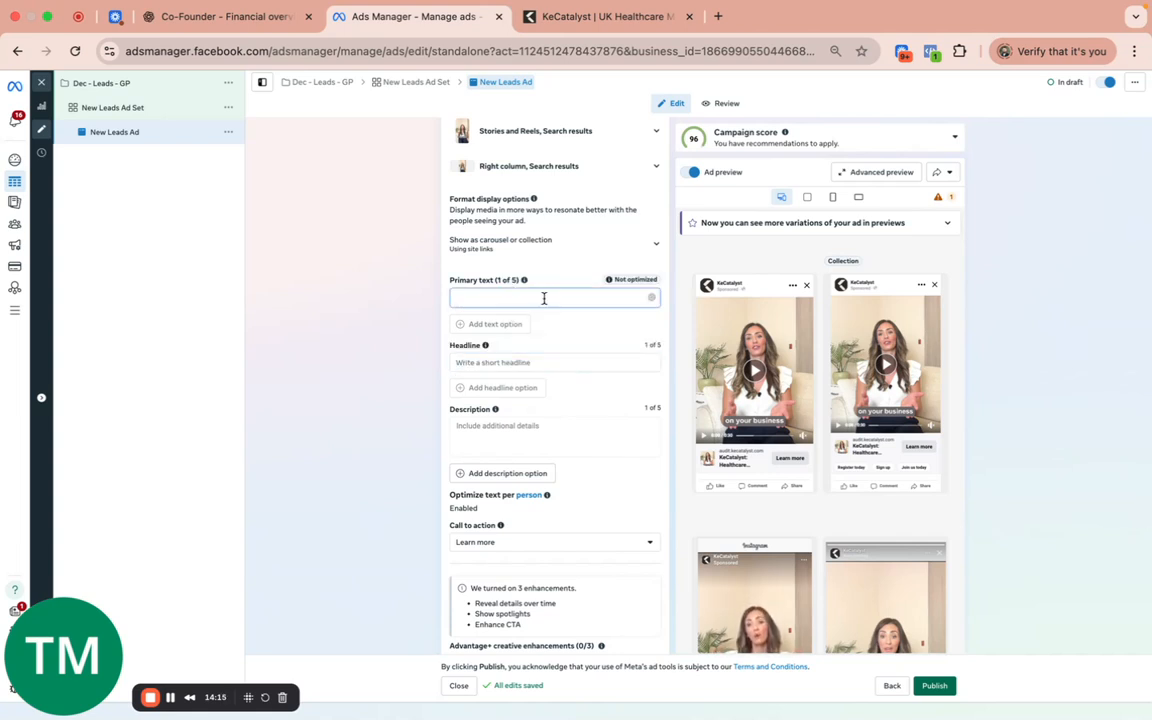
type("ttt")
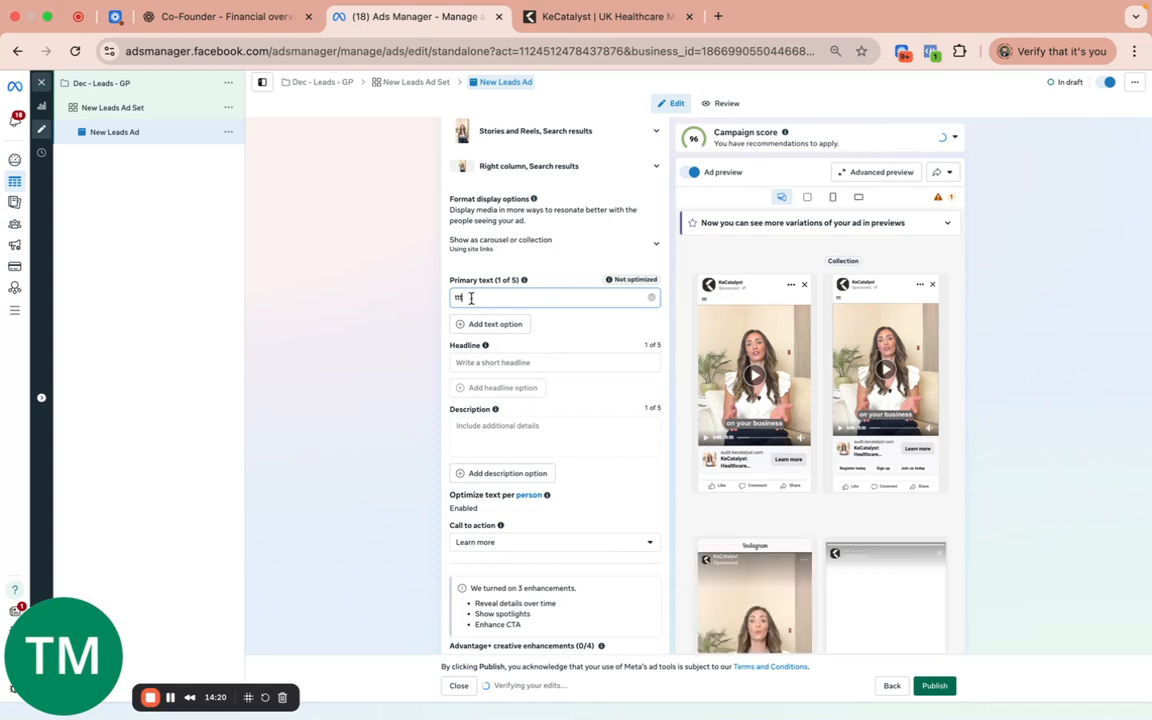
left_click_drag(471, 298, 450, 300)
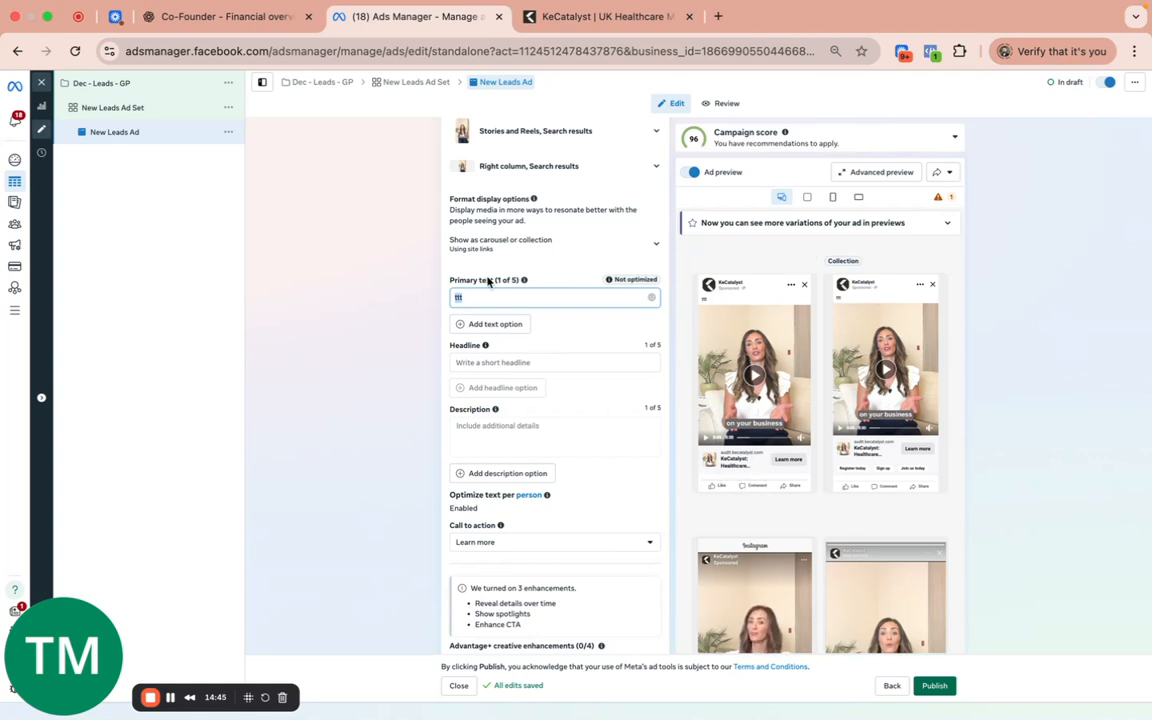
View the available actions for New Leads Ad, such as Duplicate, and look back over the ad's format and destination settings
scroll(488, 283, "down", 3)
scroll(487, 283, "down", 8)
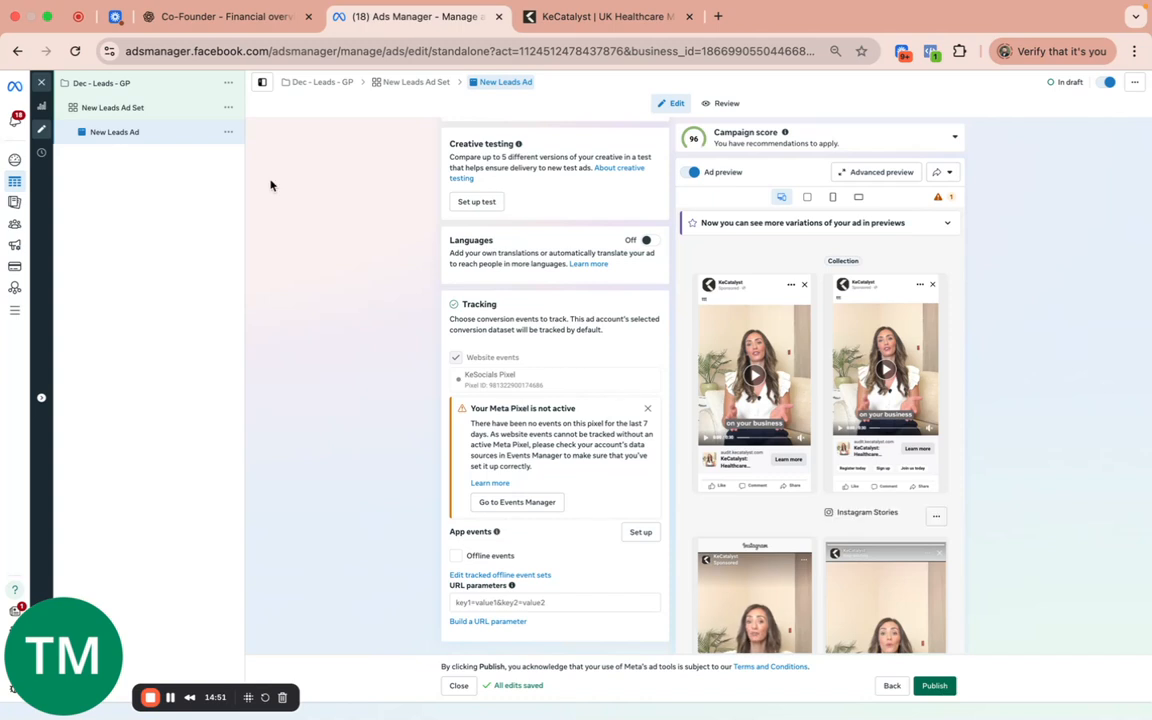
left_click(229, 133)
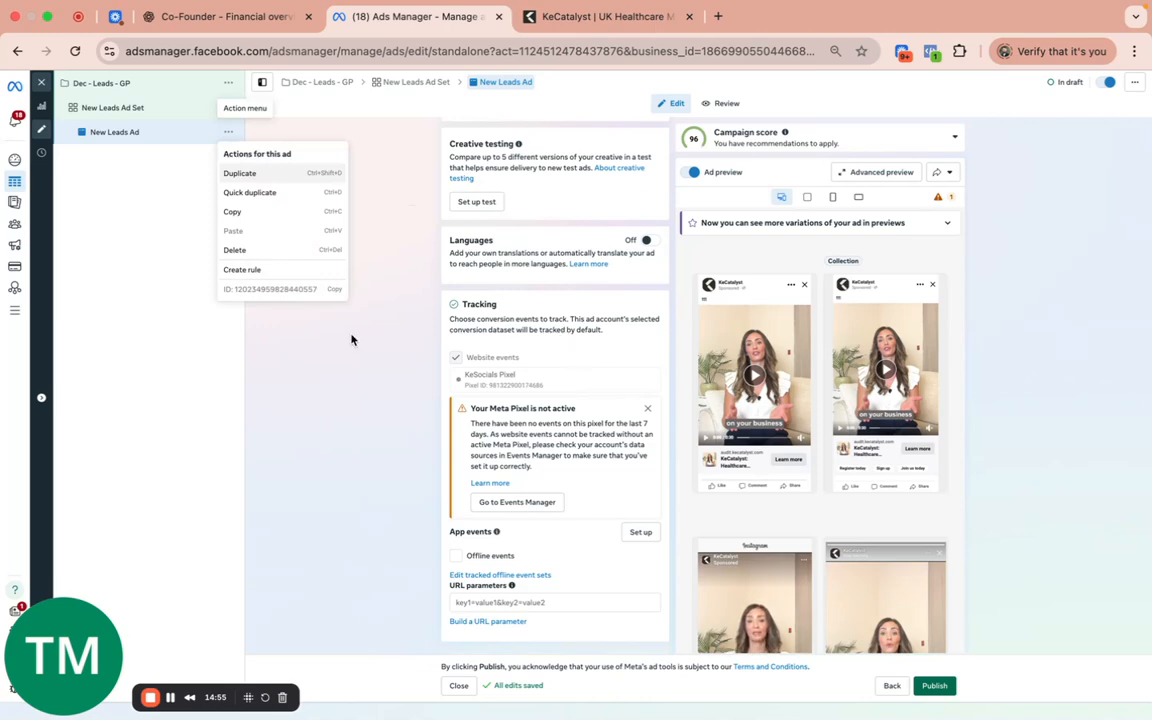
scroll(351, 340, "up", 15)
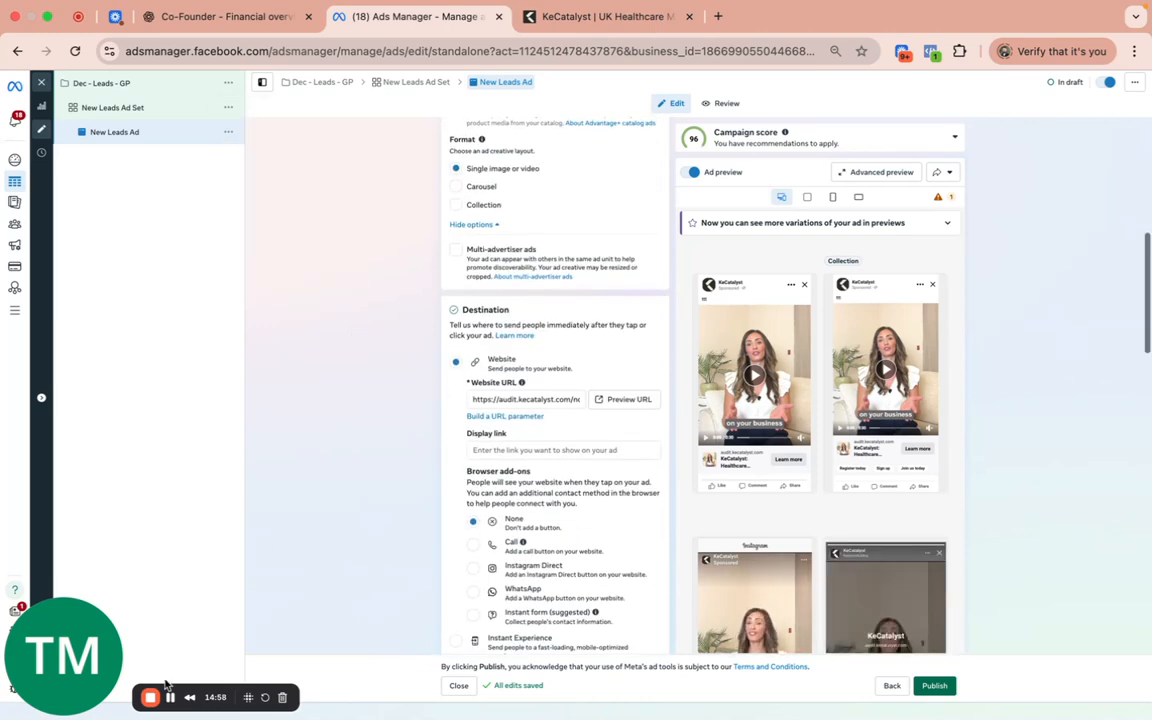